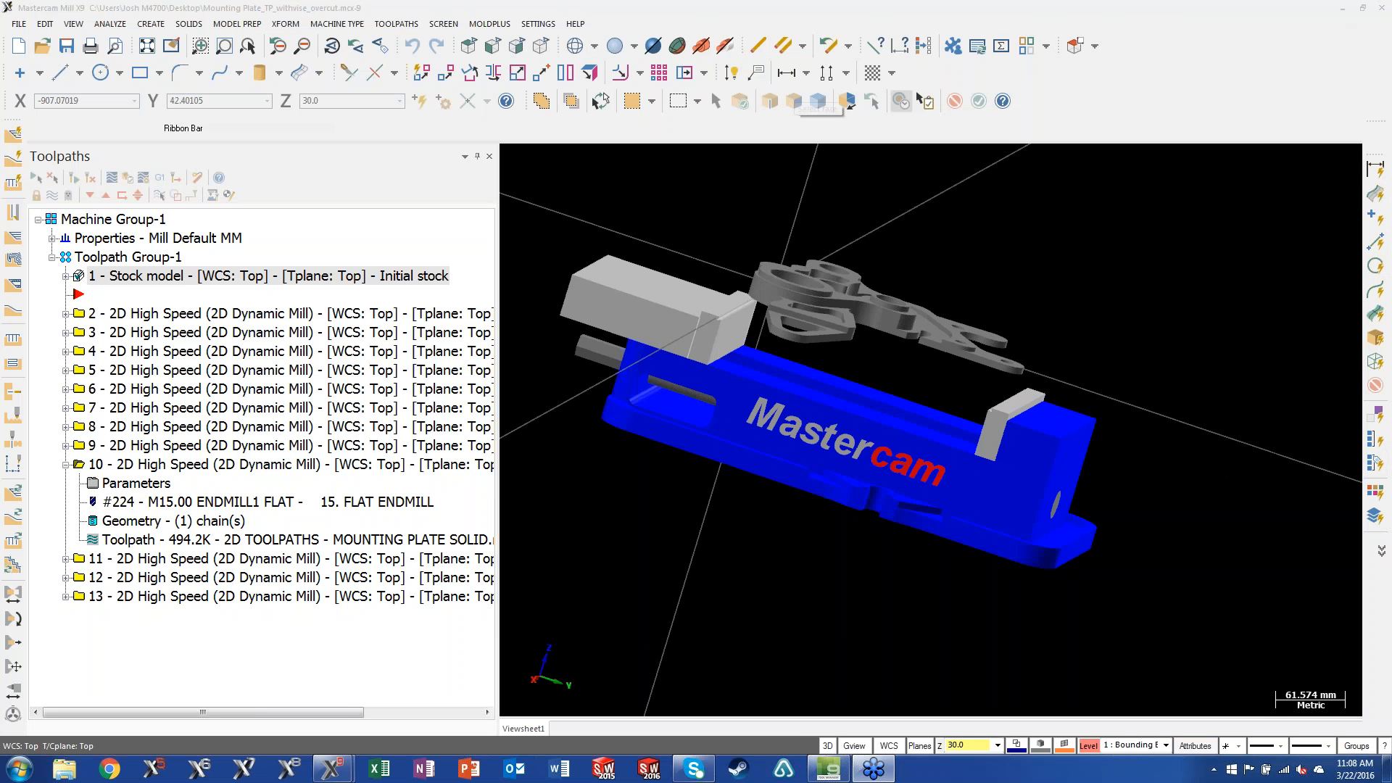
Step: Display the initial stock model block over the mounting plate and vise in the graphics view
middle_click_drag(719, 283, 632, 225)
scroll(643, 208, "up", 1)
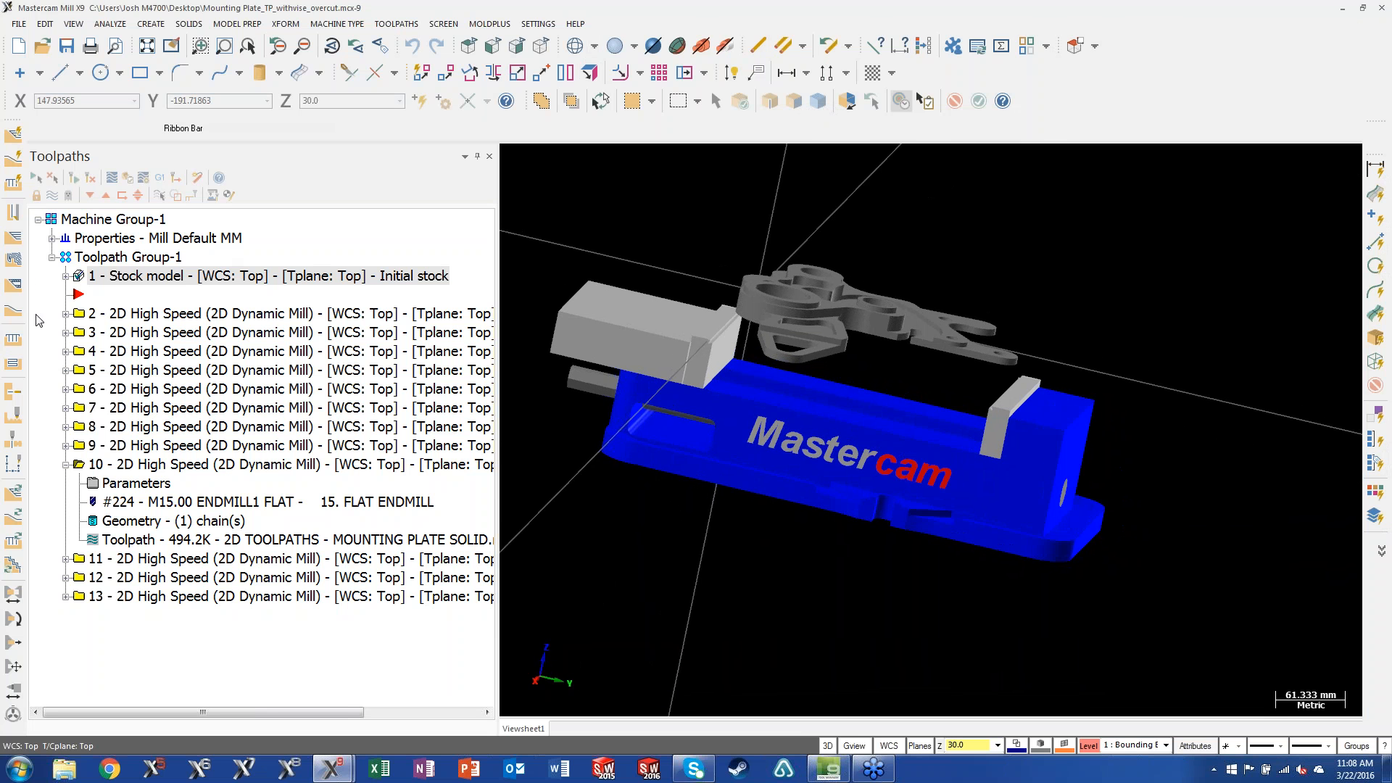
middle_click_drag(636, 323, 1016, 317)
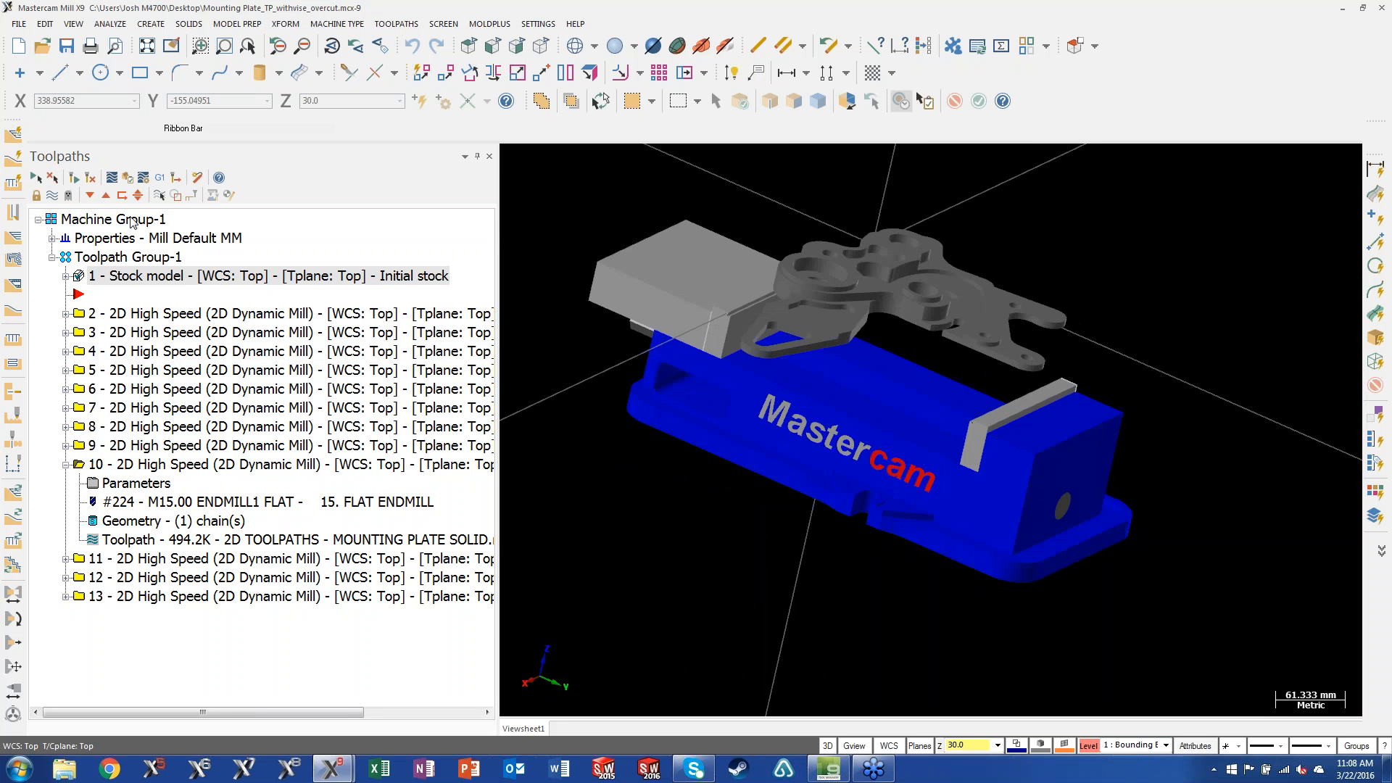
left_click(52, 195)
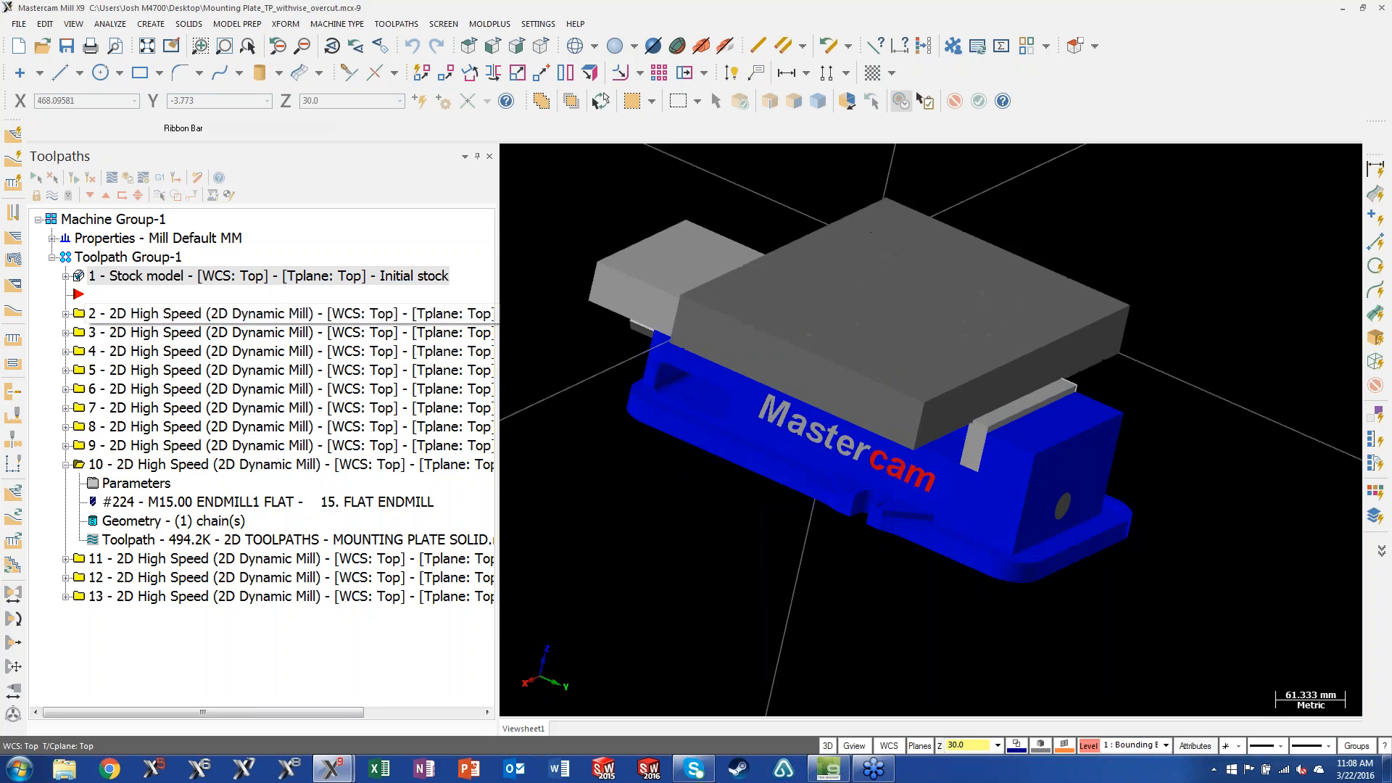
middle_click_drag(1240, 364, 1189, 377)
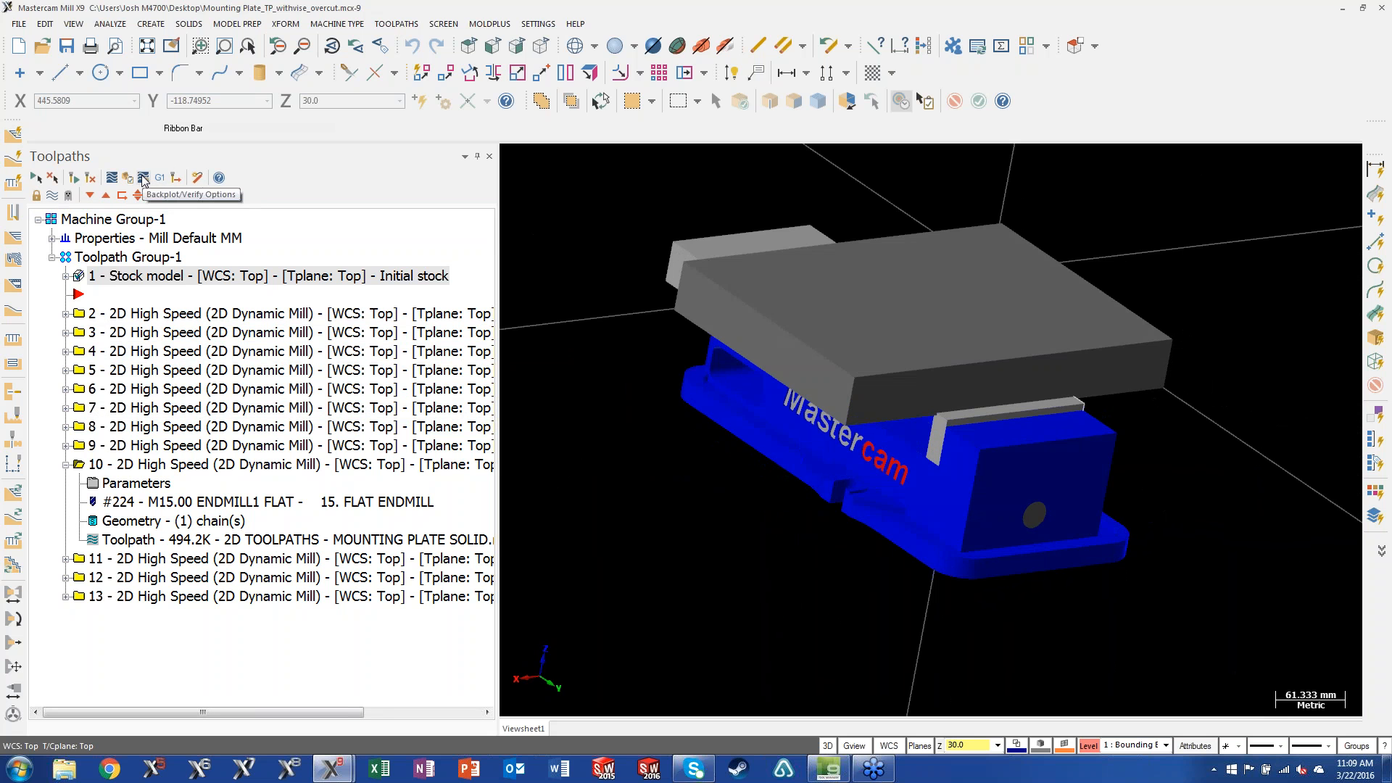
Step: Set the verification stock to the Initial stock model and the fixture level to 1001 Kurt Base and Fixed Jaw Block
left_click(144, 180)
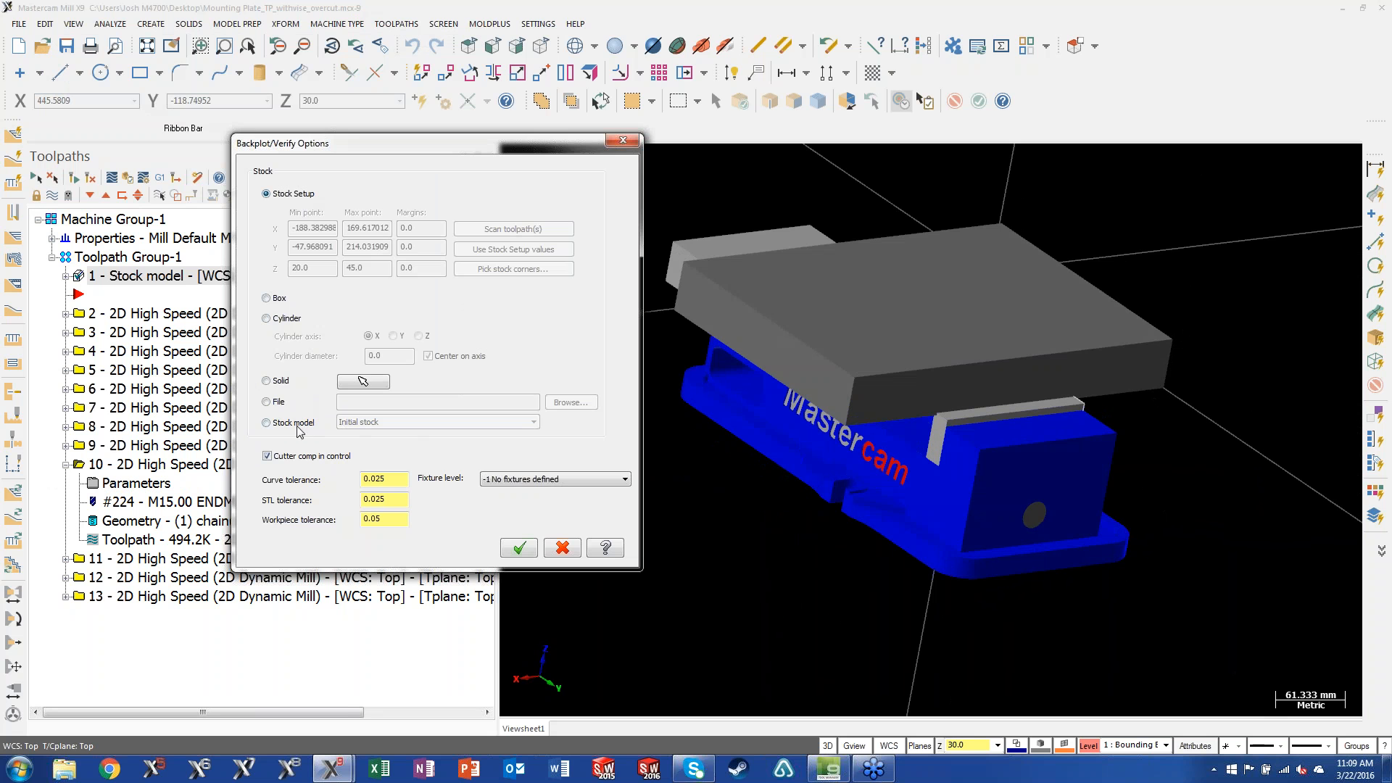
left_click(266, 423)
left_click(395, 422)
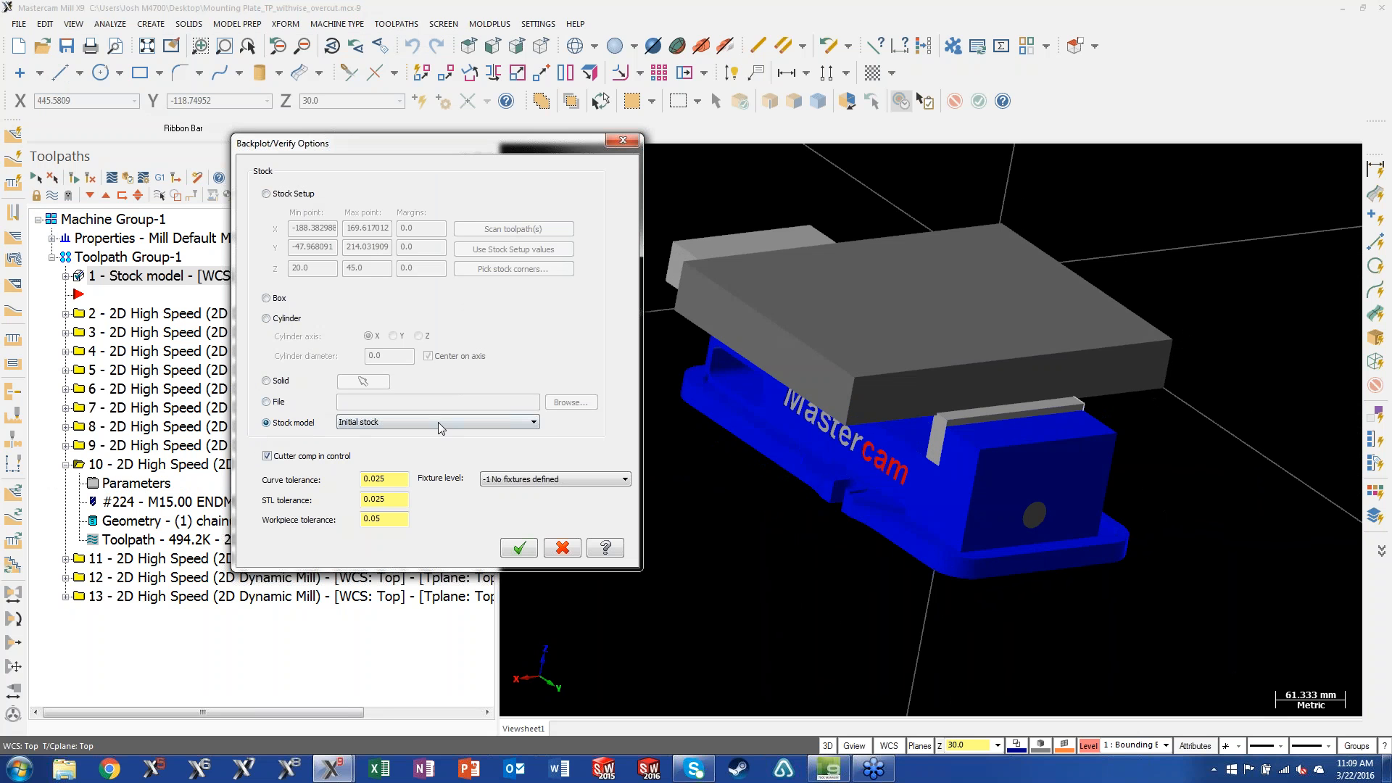
left_click(386, 434)
left_click(624, 480)
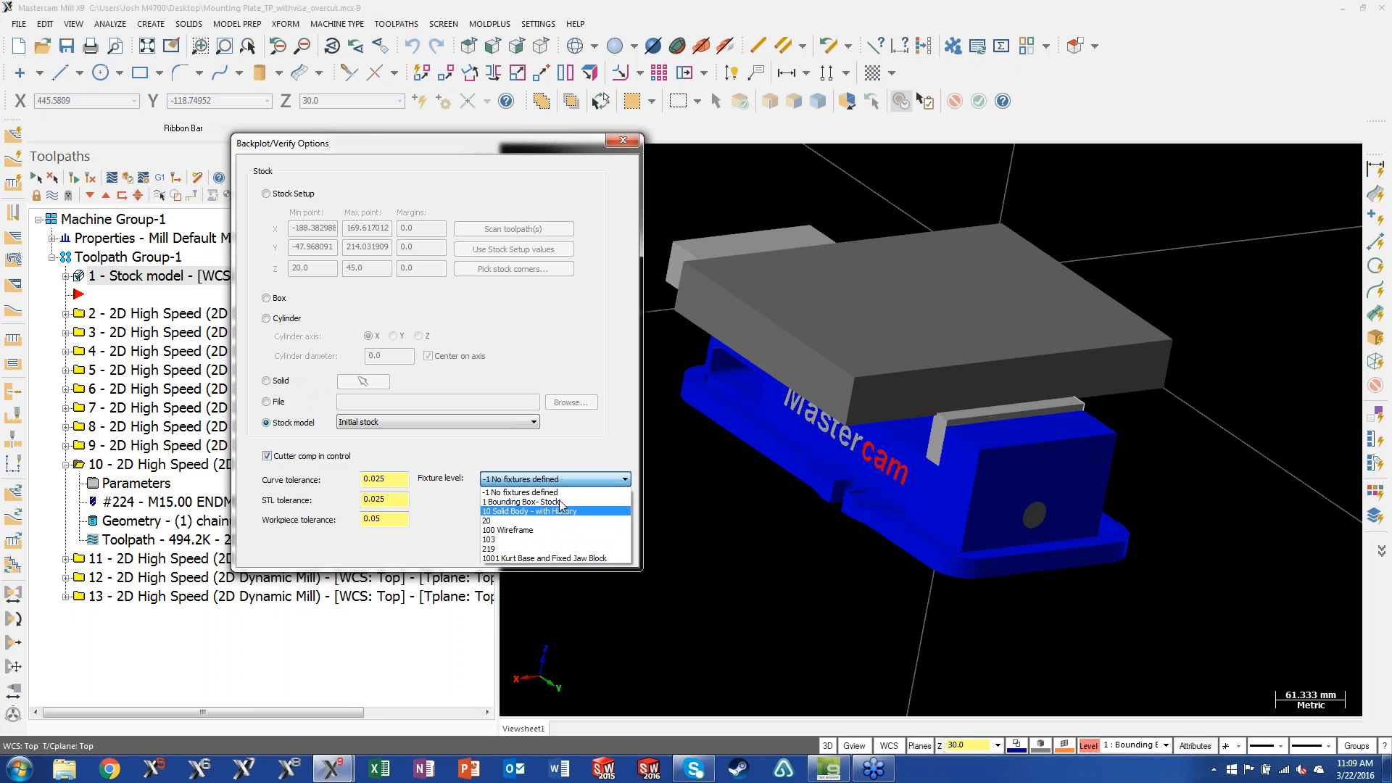
left_click(545, 558)
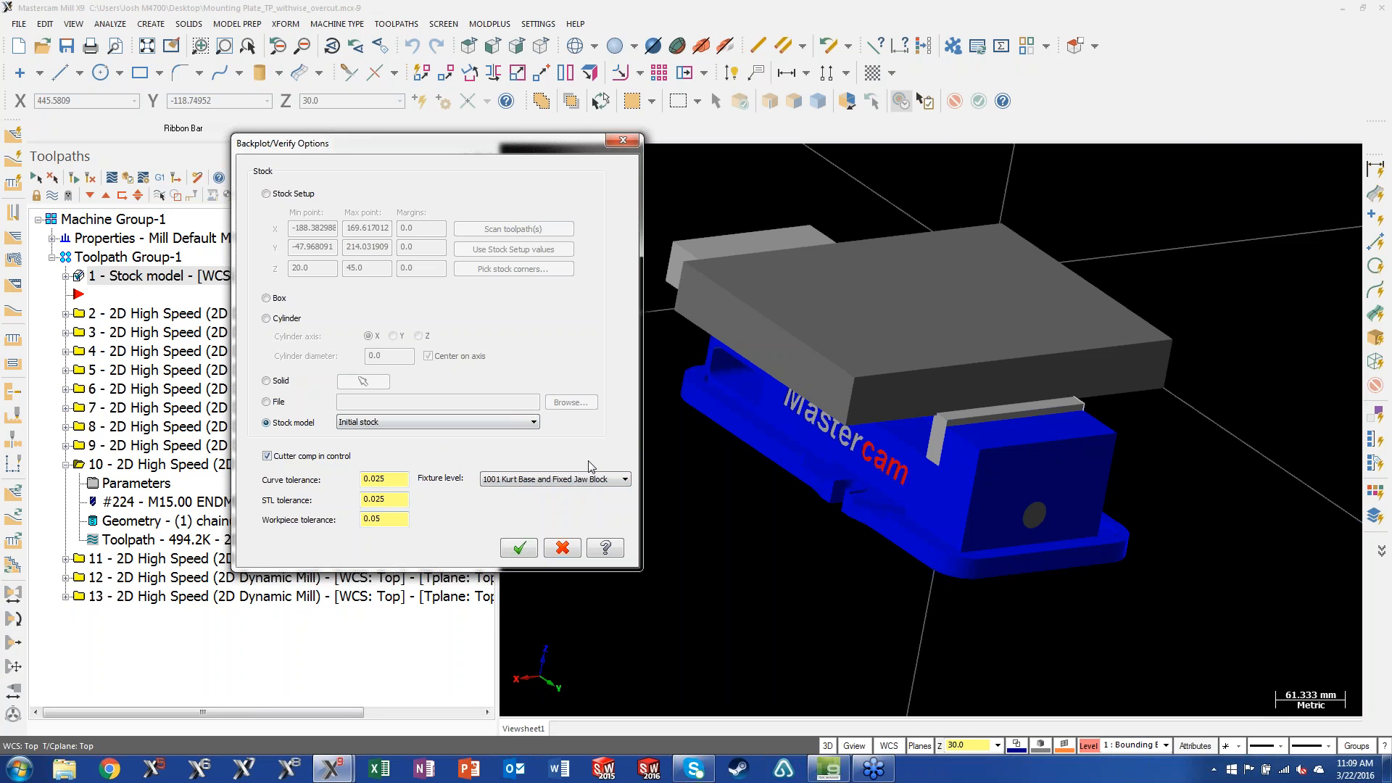
left_click(516, 550)
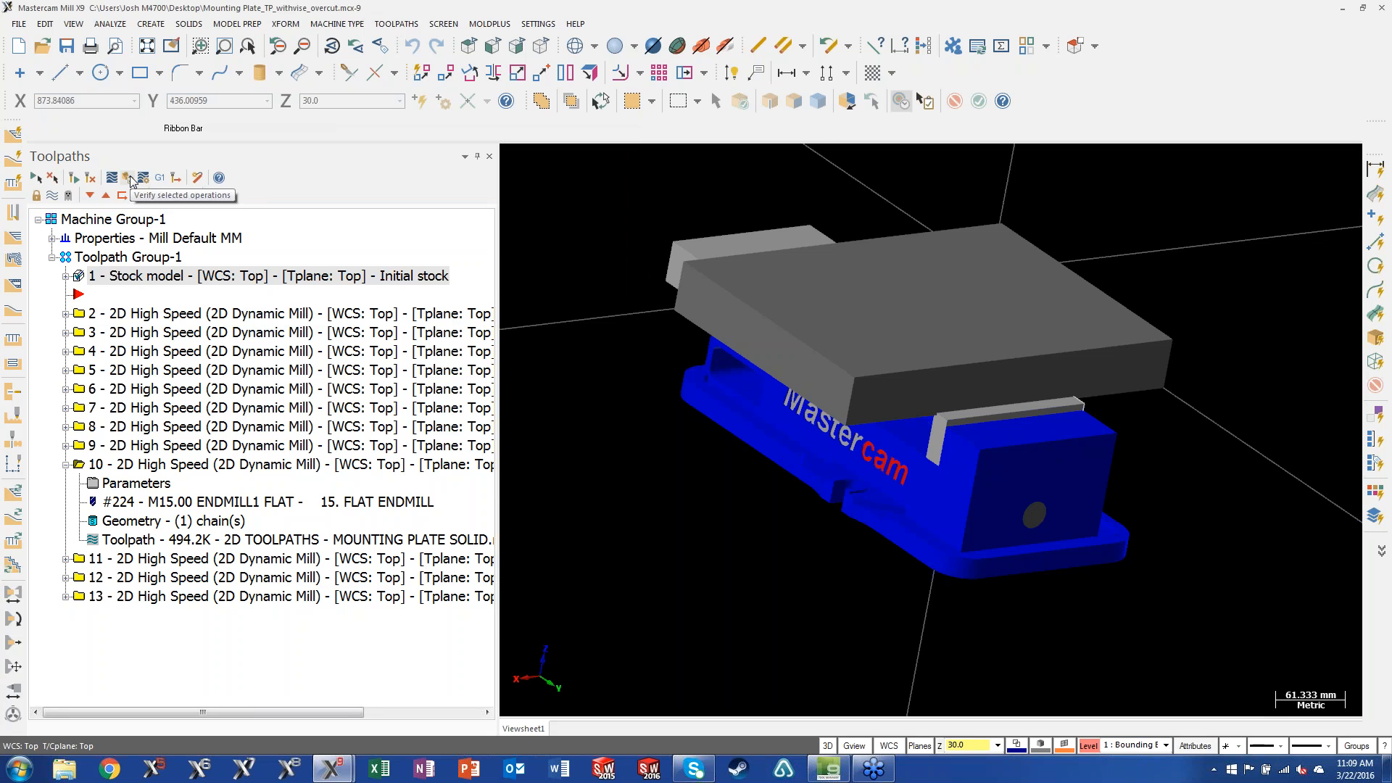
Step: Load all Machine Group-1 operations into Mastercam Simulator for verification with the stock and vise
left_click(130, 179)
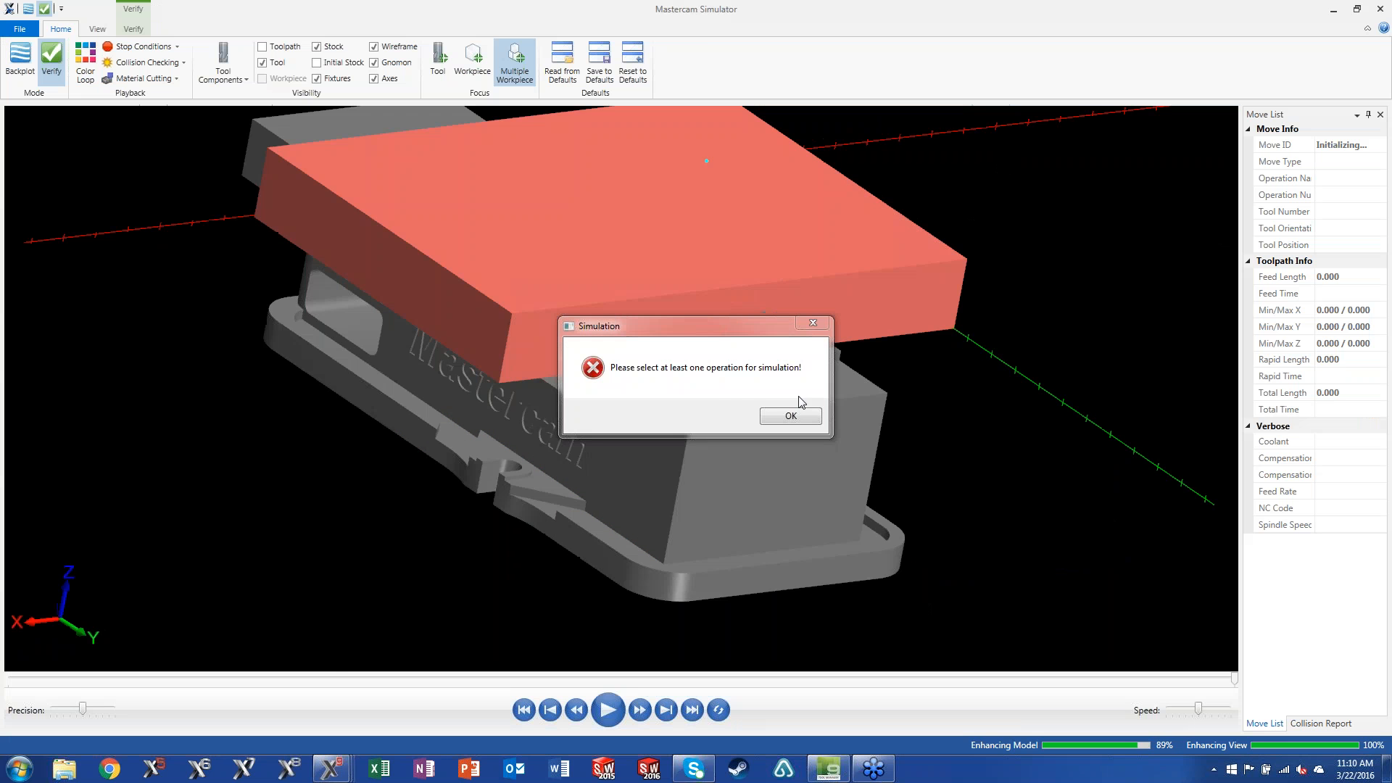
left_click(791, 415)
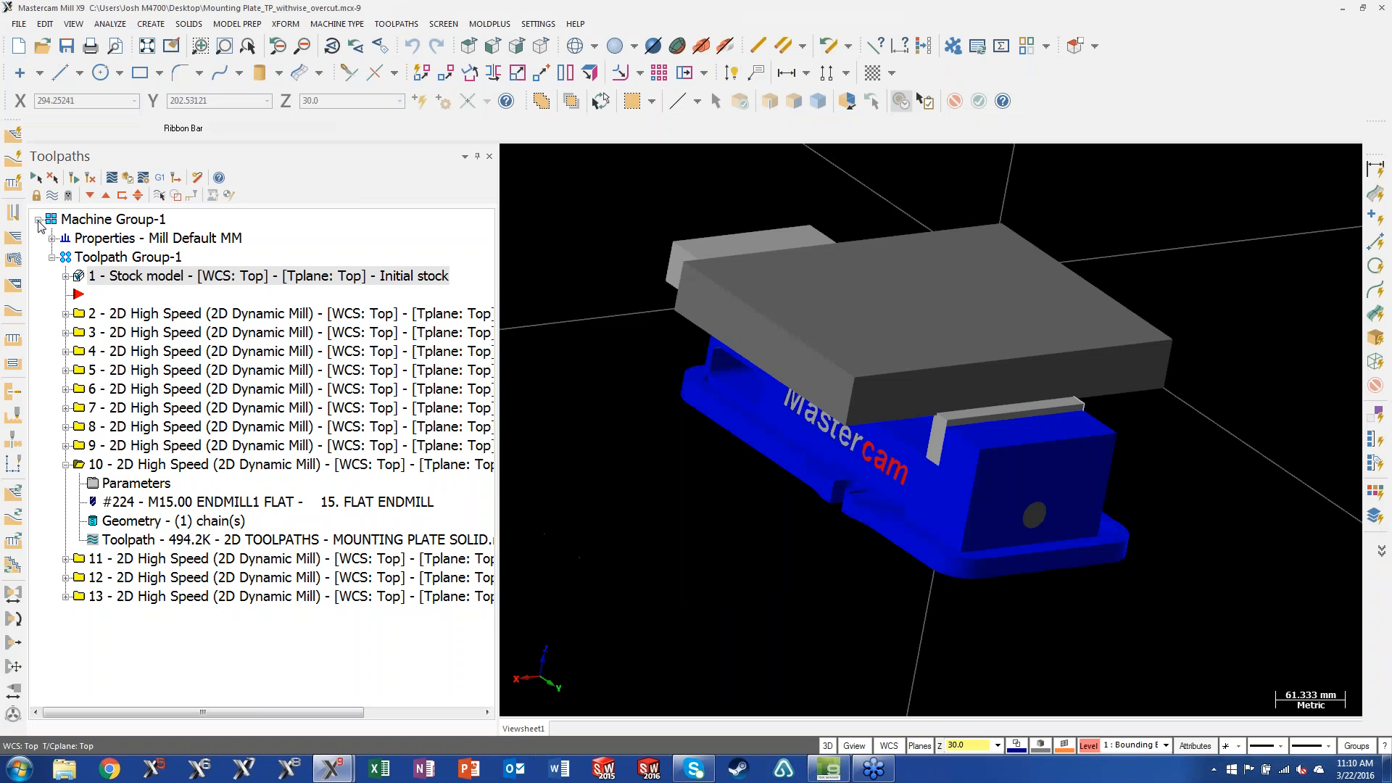
left_click(134, 179)
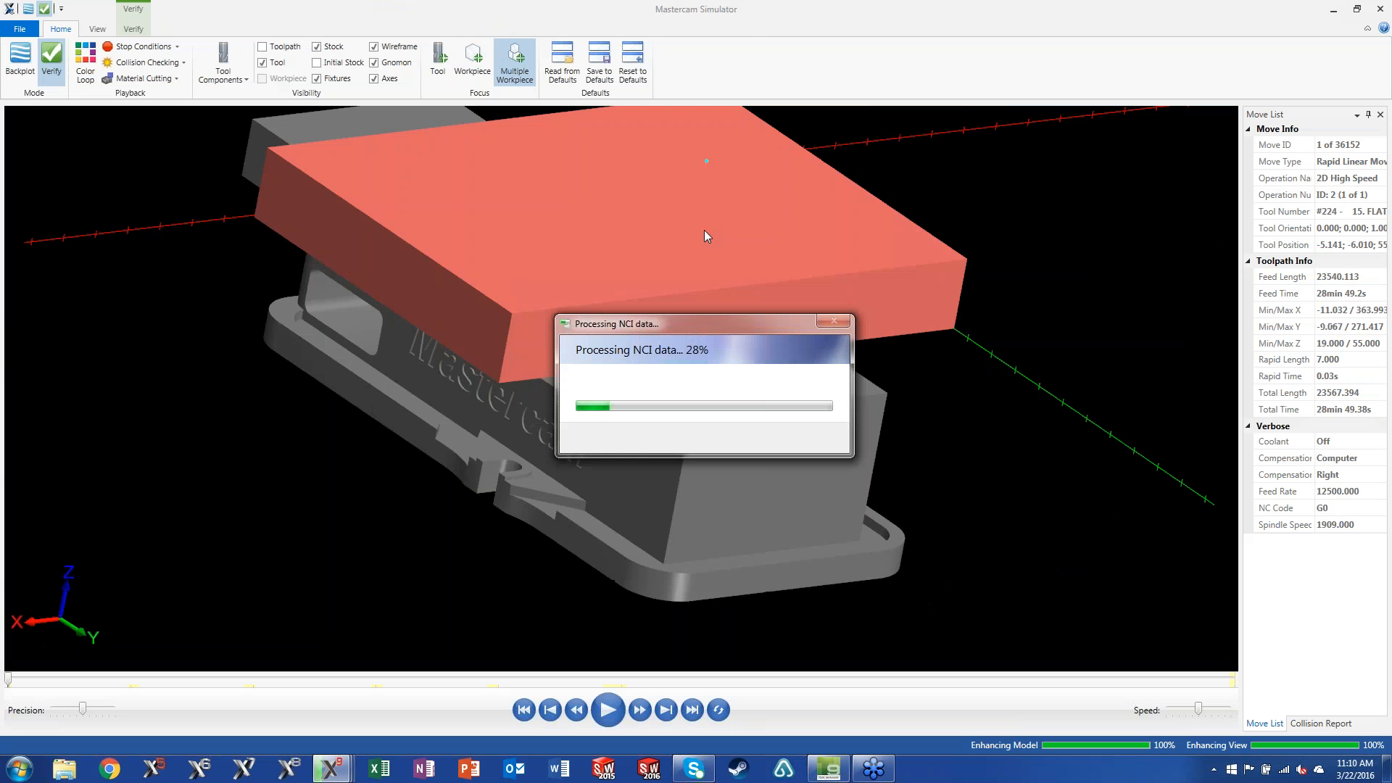
scroll(710, 207, "down", 3)
scroll(630, 124, "up", 3)
middle_click_drag(584, 512, 805, 486)
middle_click_drag(1004, 443, 881, 483)
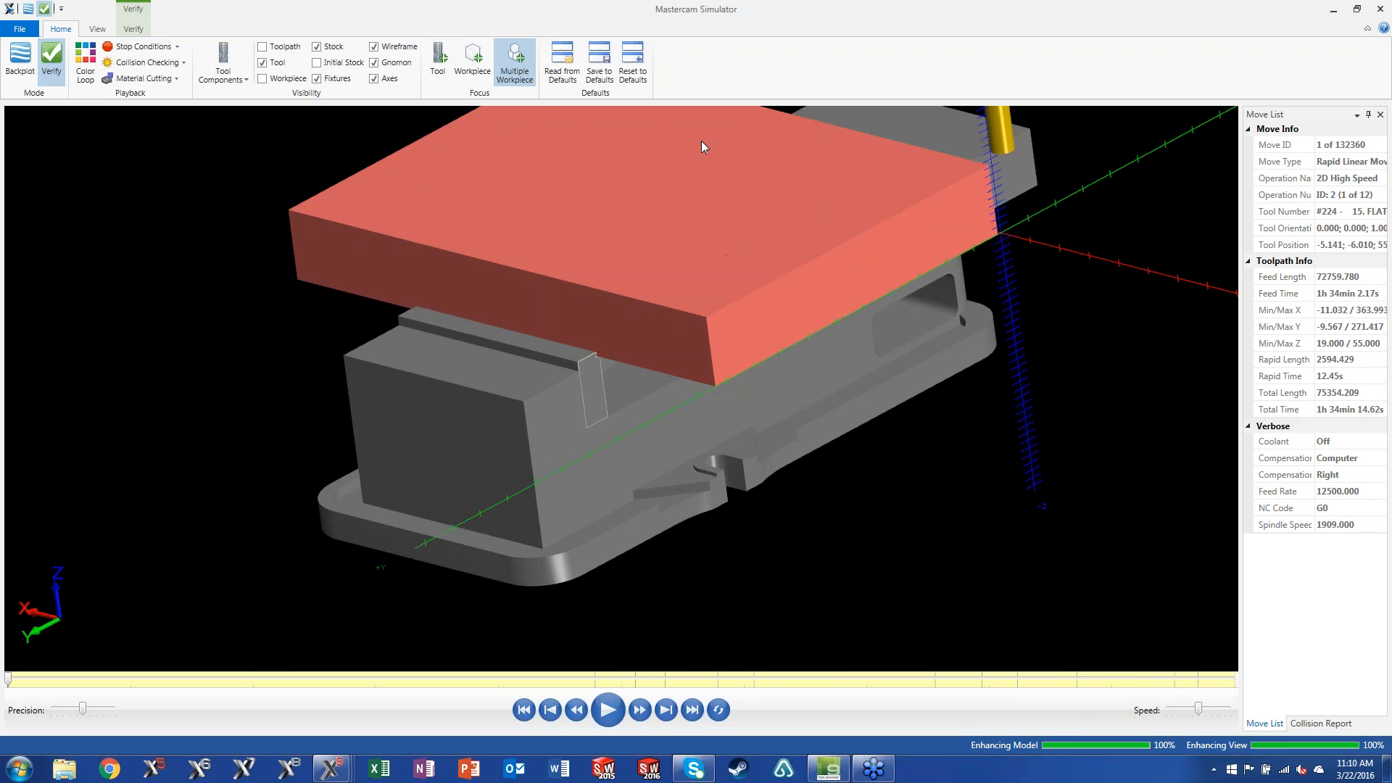
middle_click_drag(683, 224, 658, 218)
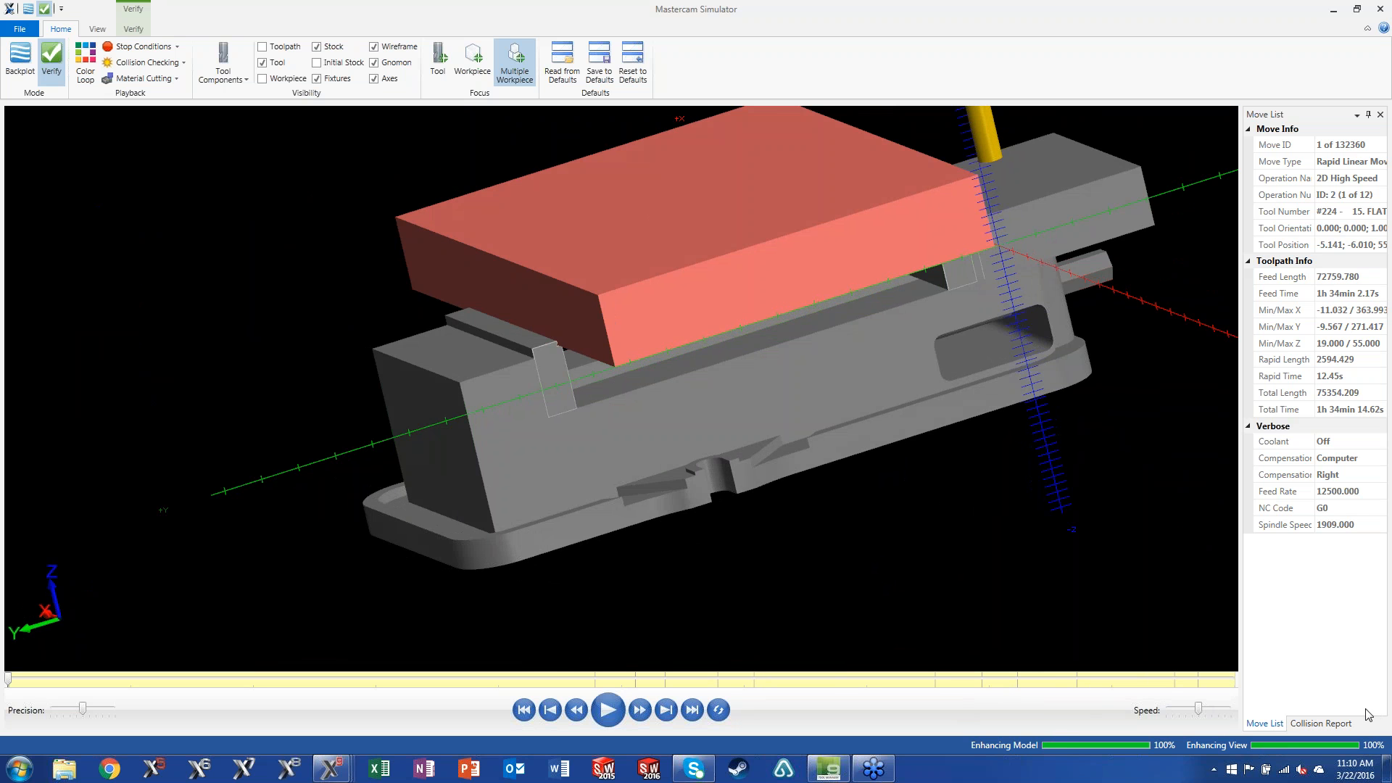
middle_click_drag(837, 295, 617, 218)
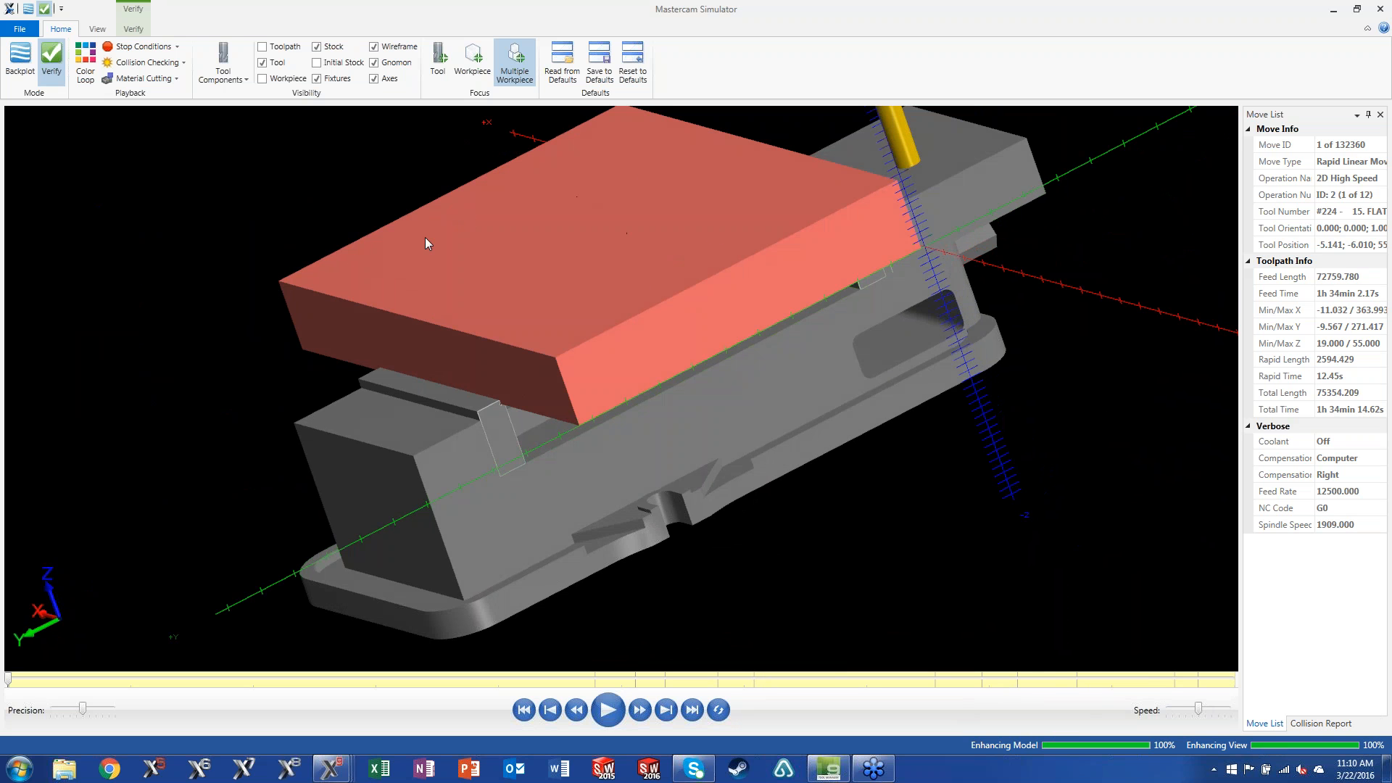
Step: Disable adaptive quality in the simulator's general options
left_click(21, 30)
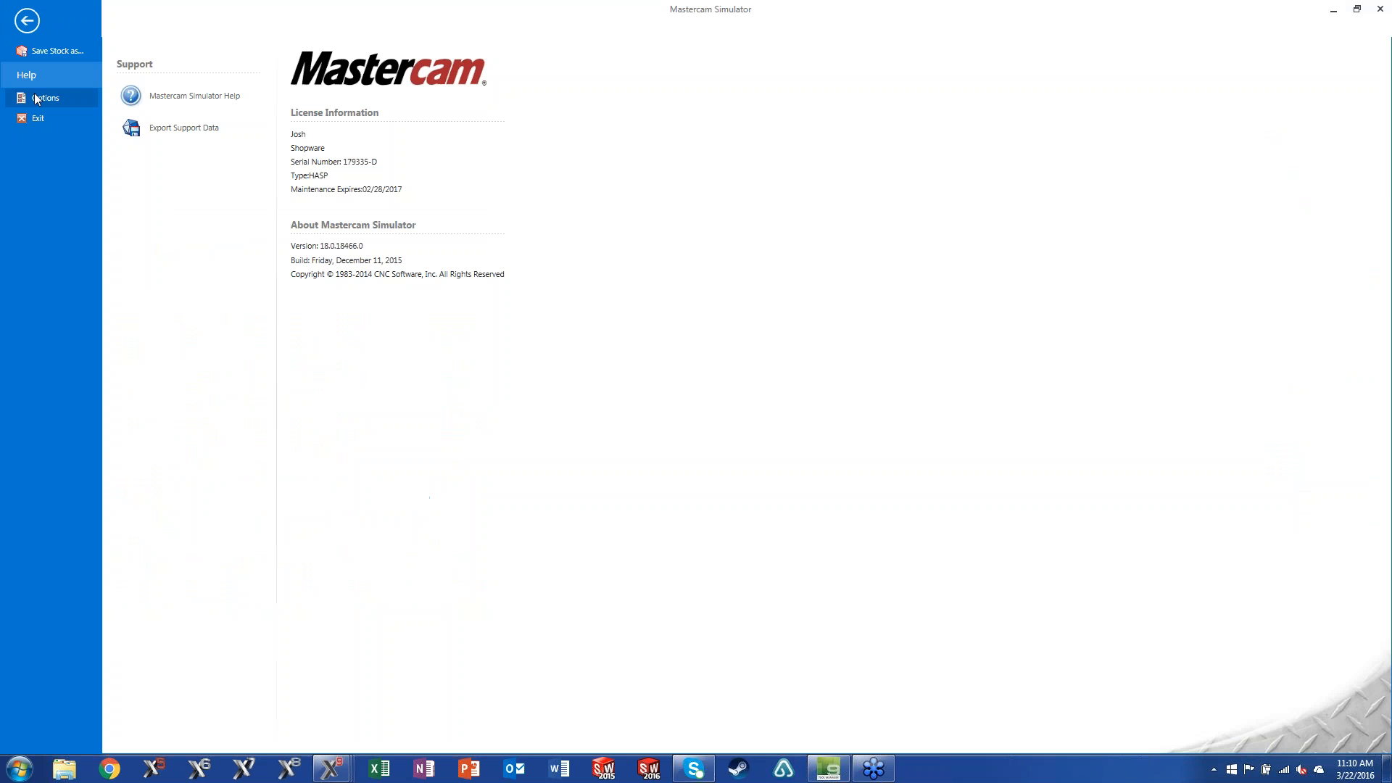
left_click(36, 97)
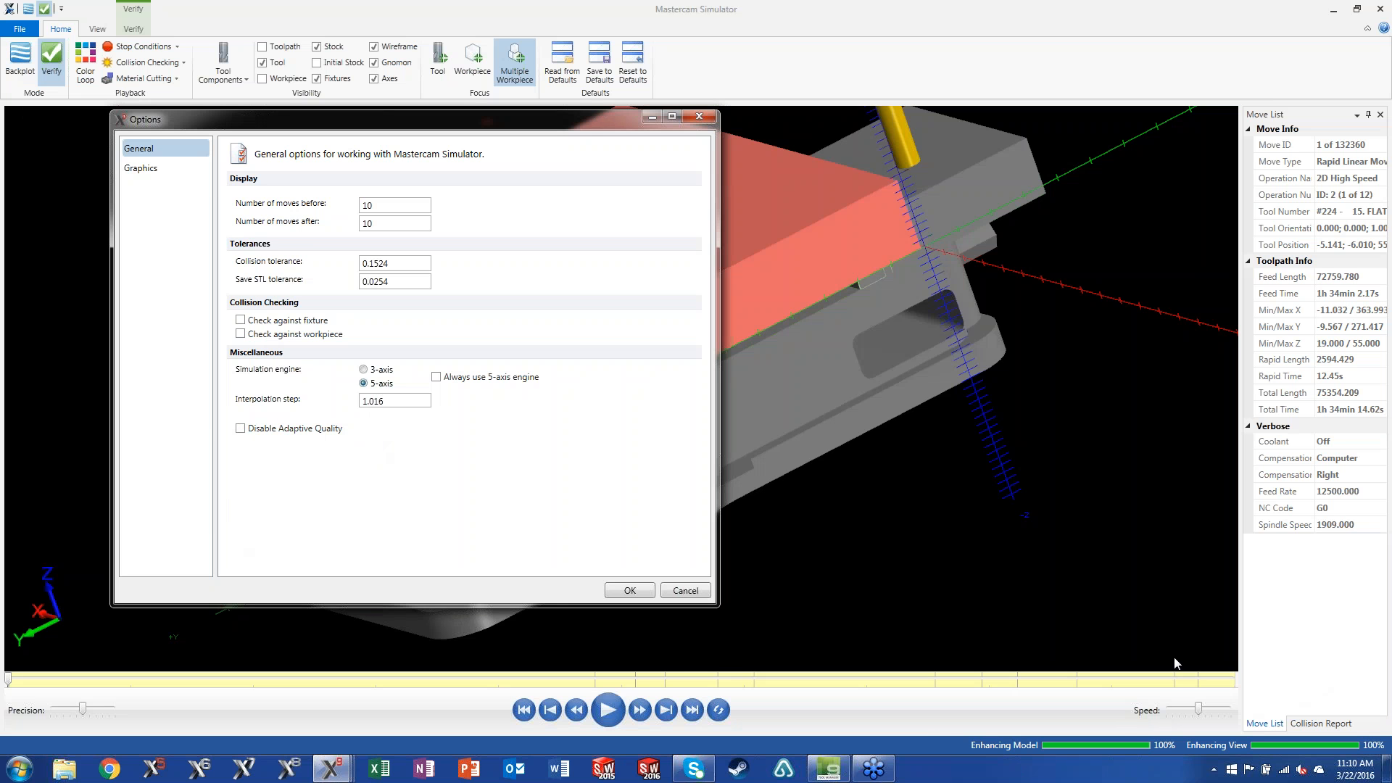
left_click(241, 429)
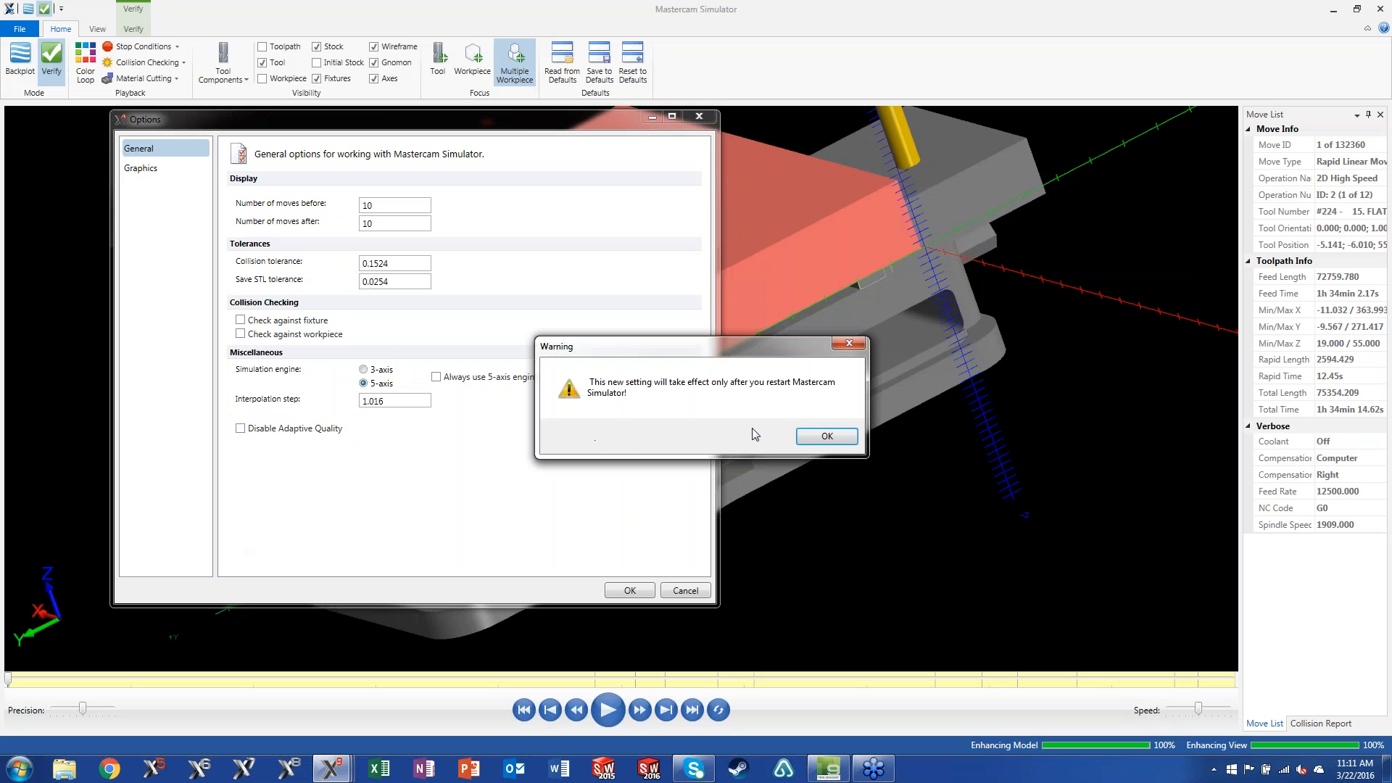
left_click(825, 437)
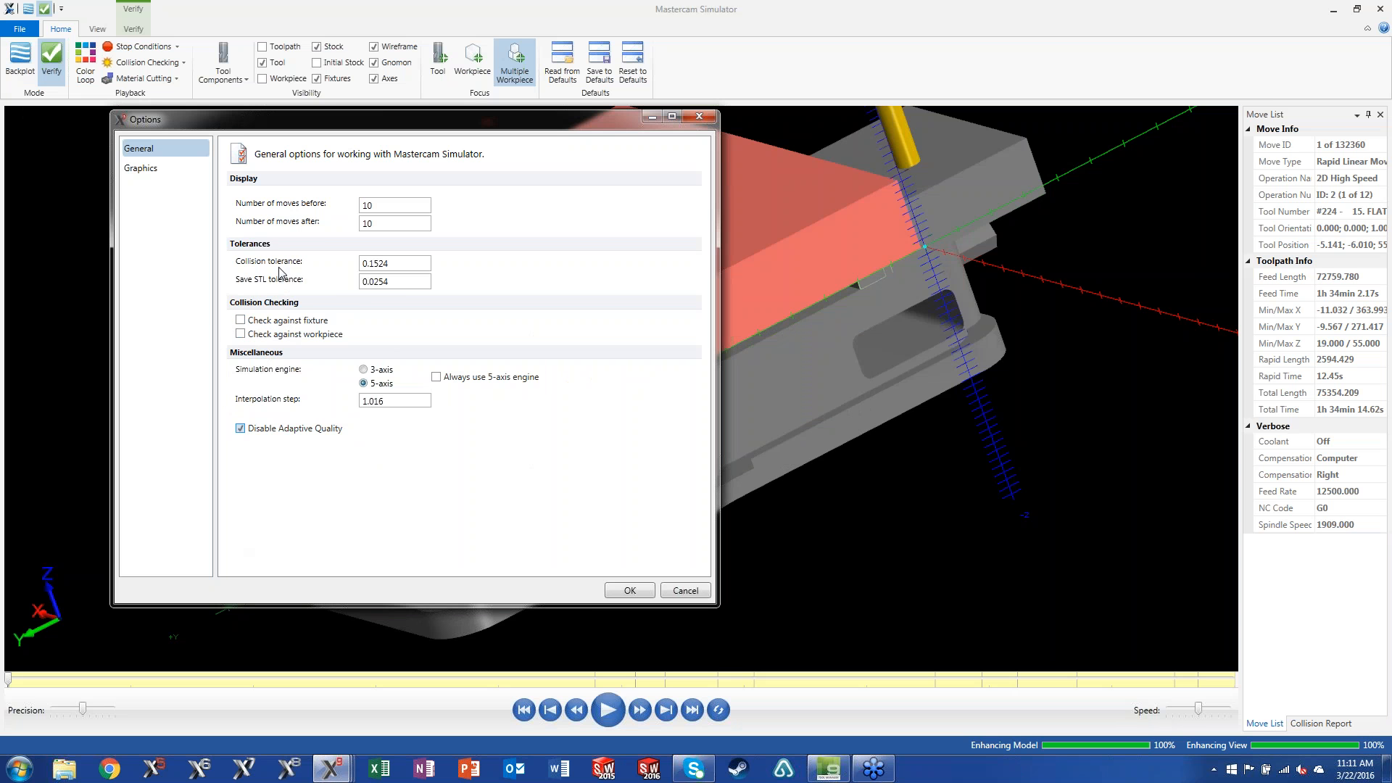
Step: Enable collision checking against the fixture and save the simulator settings to MastercamSimulatorDefaults.xml
left_click(240, 320)
left_click(628, 590)
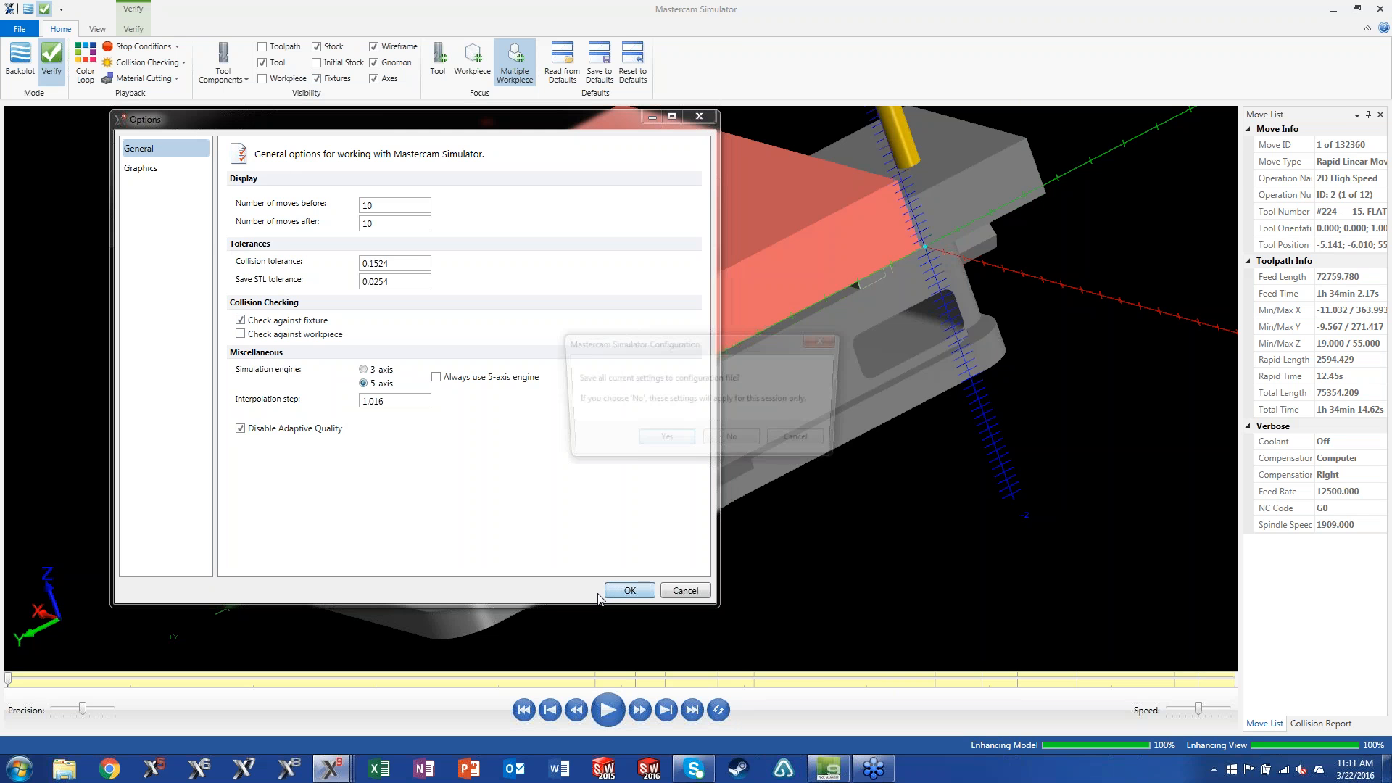
left_click(663, 442)
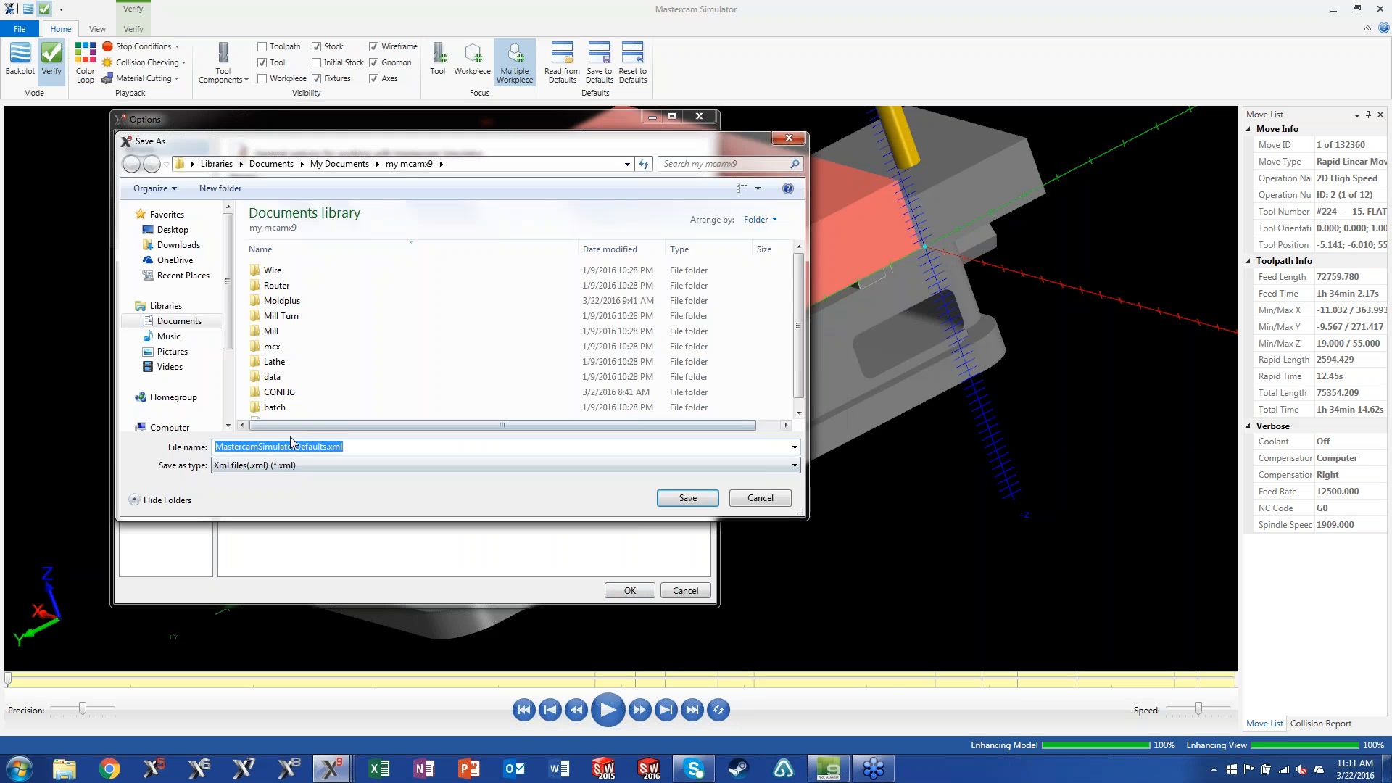
left_click(715, 502)
left_click(743, 443)
Step: Cycle the fixture display through translucent, hidden and solid, and examine how the stock sits in the vise
middle_click_drag(772, 377, 259, 179)
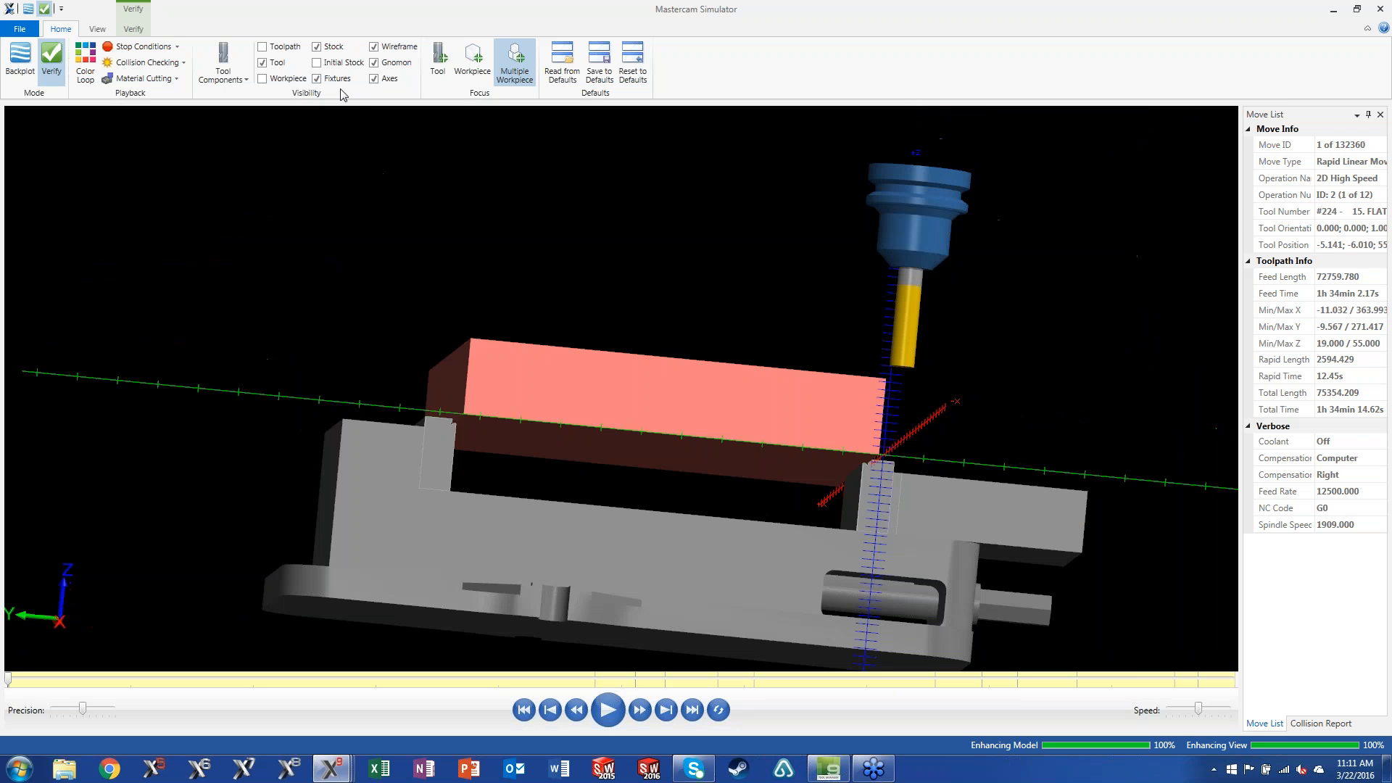
left_click(318, 79)
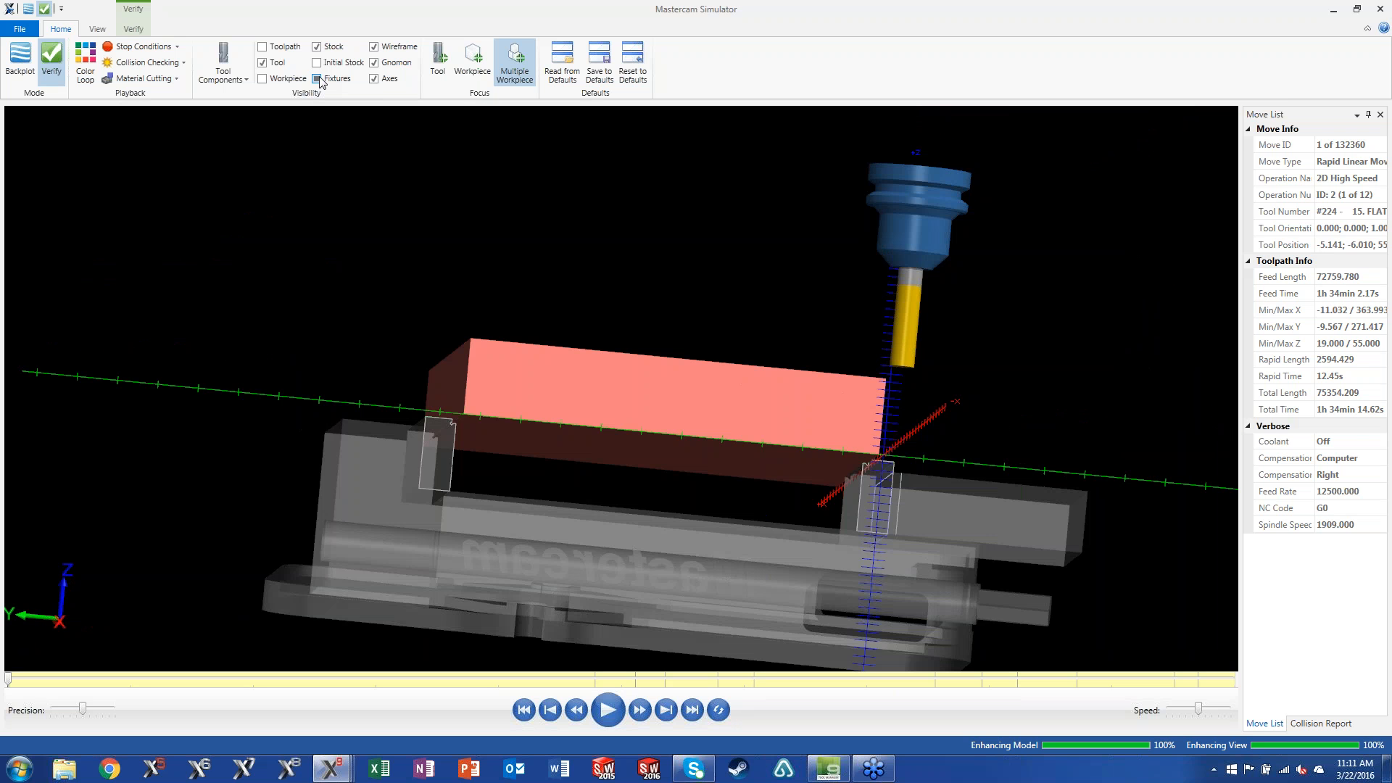
left_click(317, 79)
left_click(318, 79)
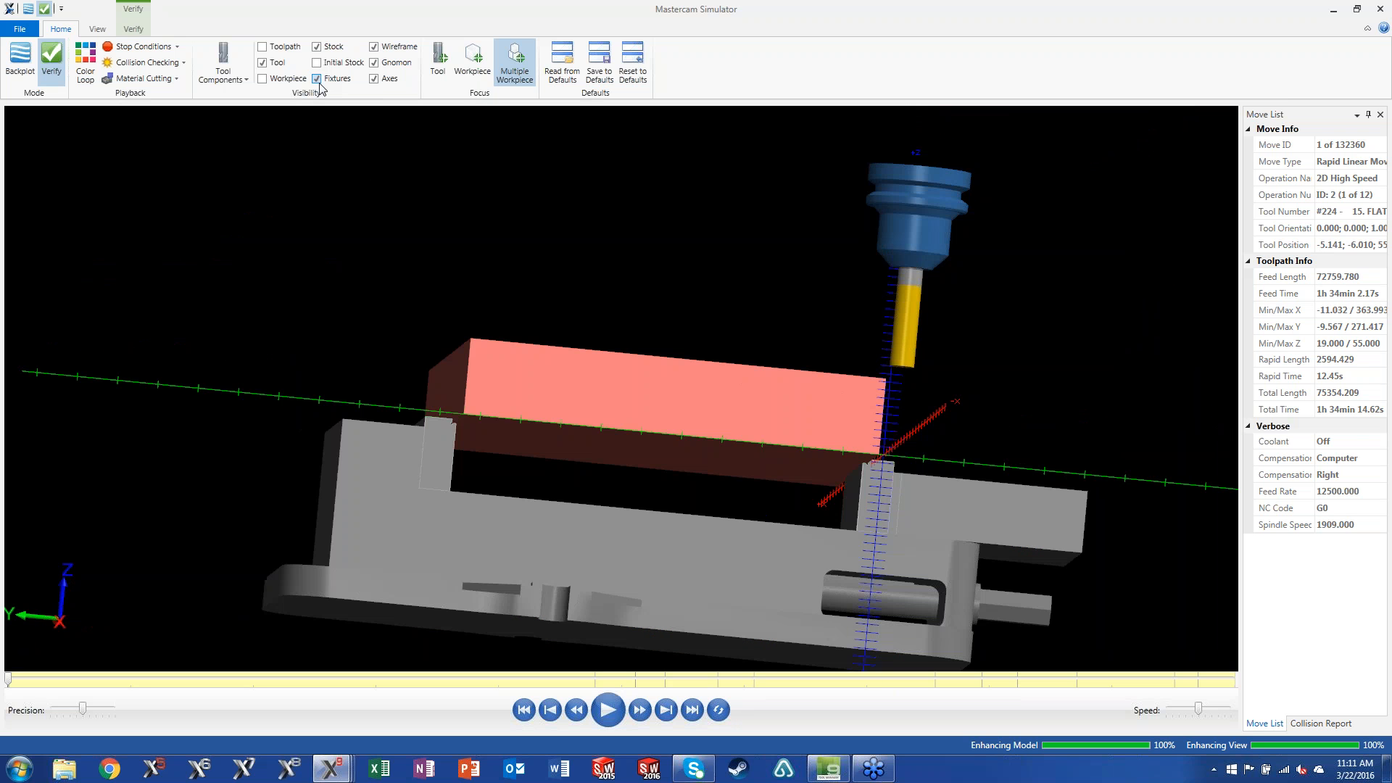
middle_click_drag(367, 169, 361, 176)
scroll(377, 188, "up", 3)
scroll(564, 307, "down", 3)
scroll(798, 507, "up", 2)
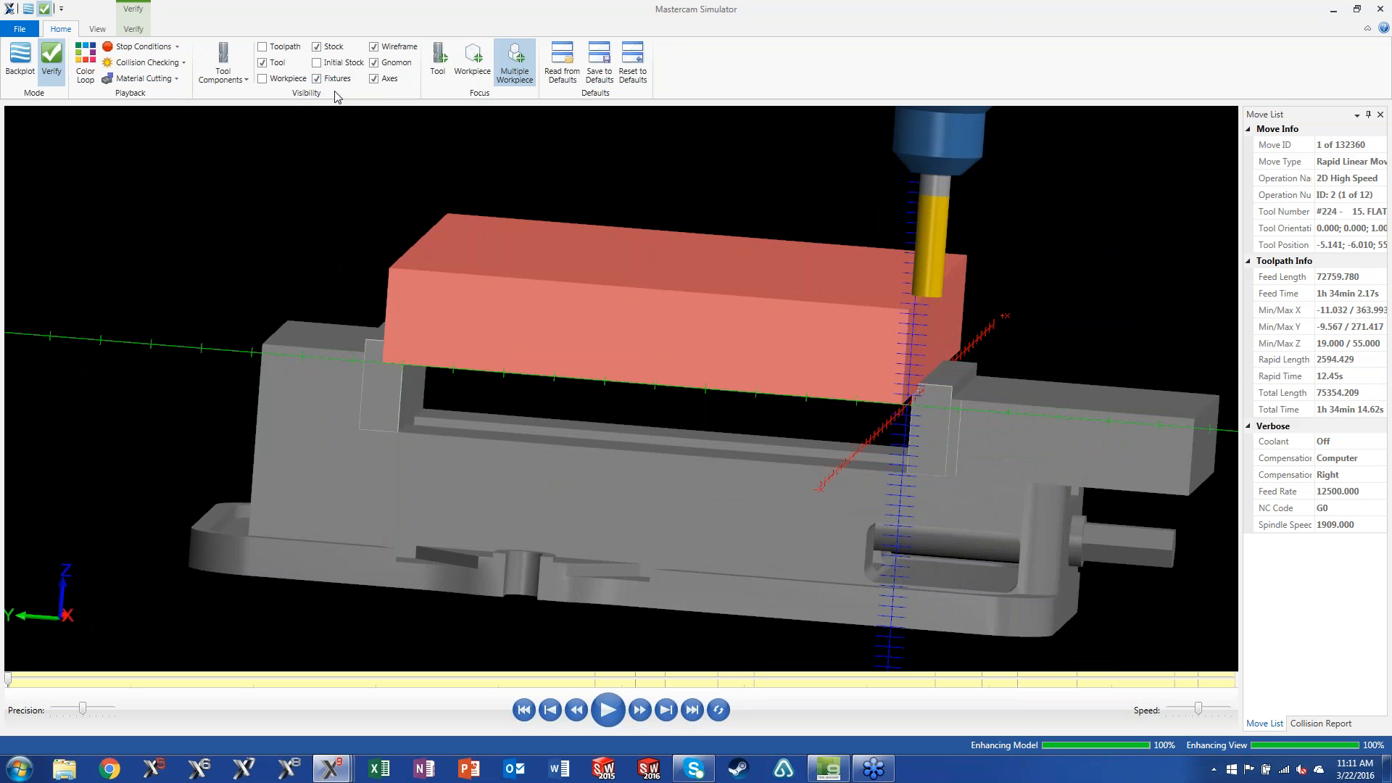
middle_click_drag(507, 239, 417, 250)
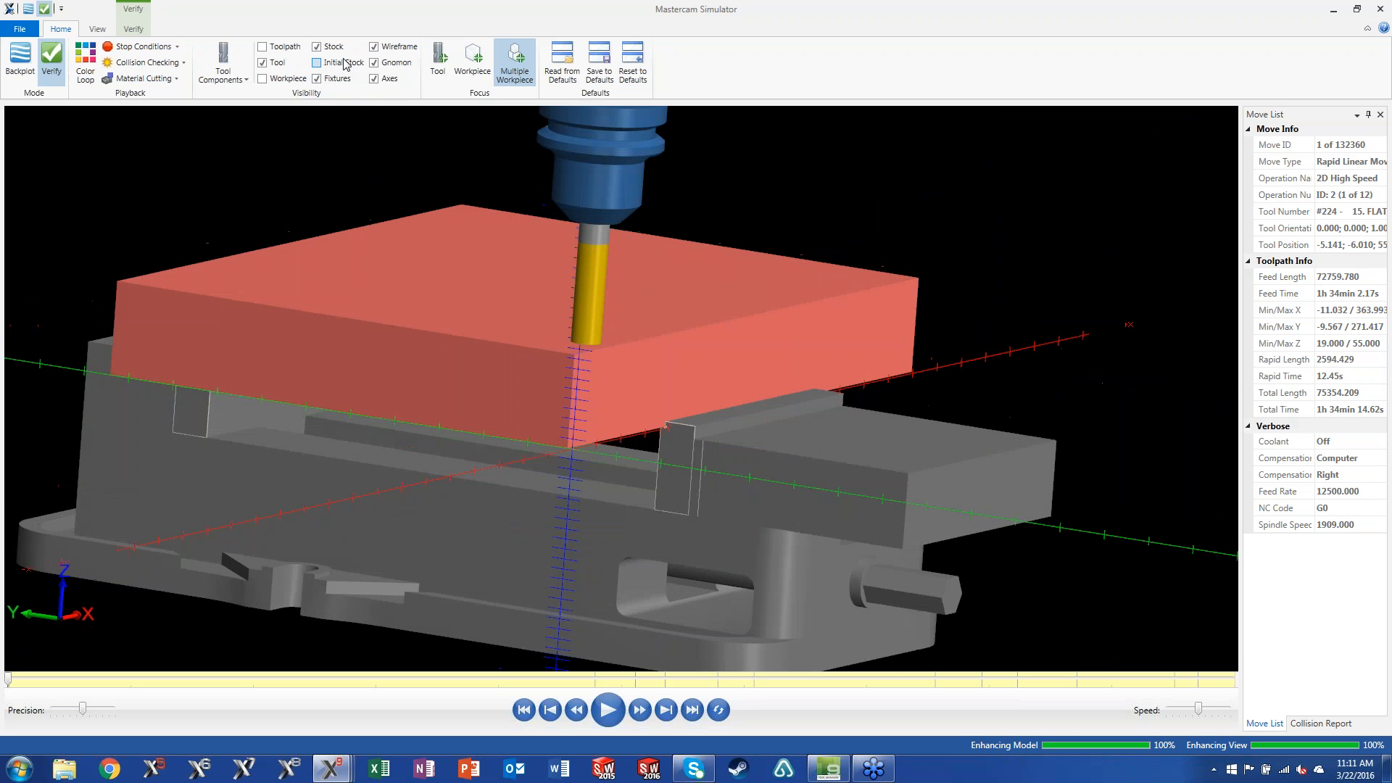
left_click(336, 79)
left_click(336, 80)
middle_click_drag(322, 158, 350, 174)
scroll(349, 174, "down", 3)
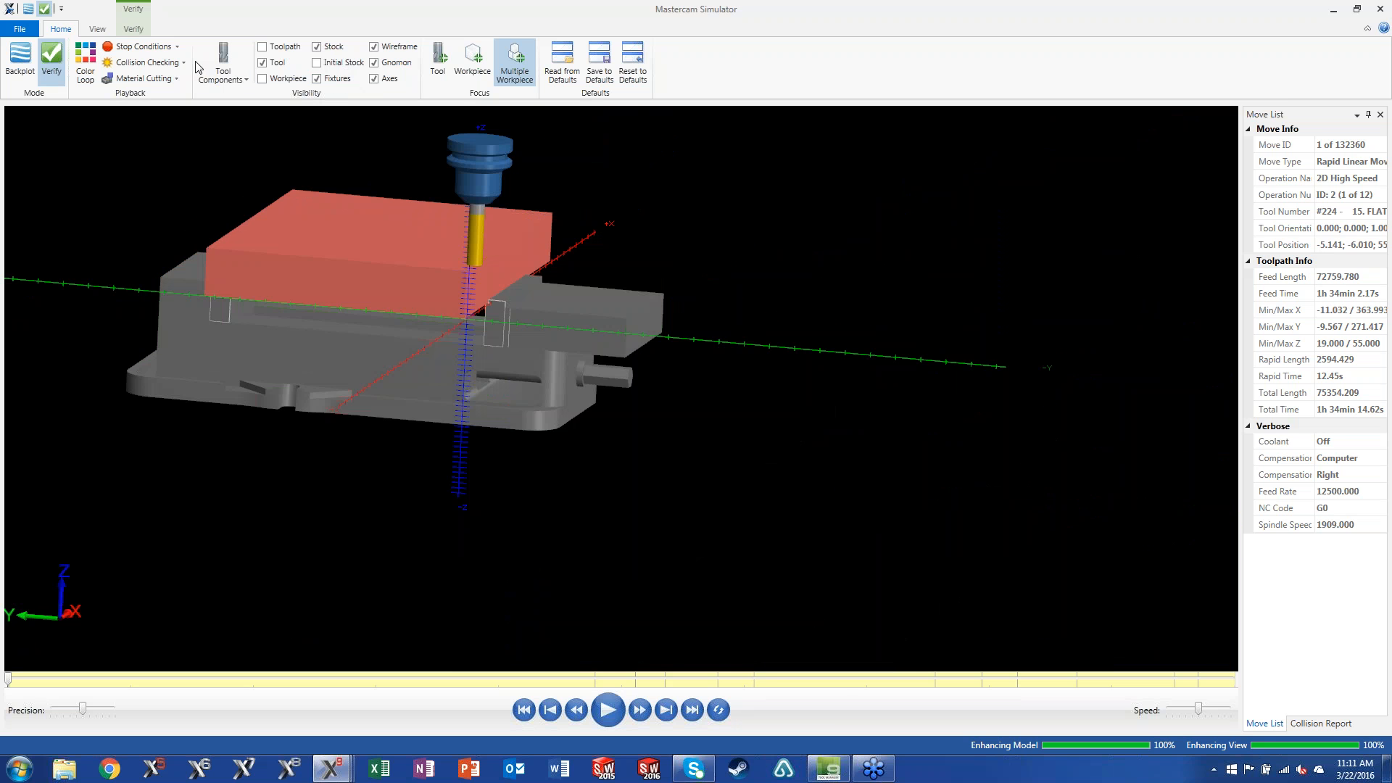
Step: Turn on Color Loop and play the verification of all operations through to the last move
left_click(85, 59)
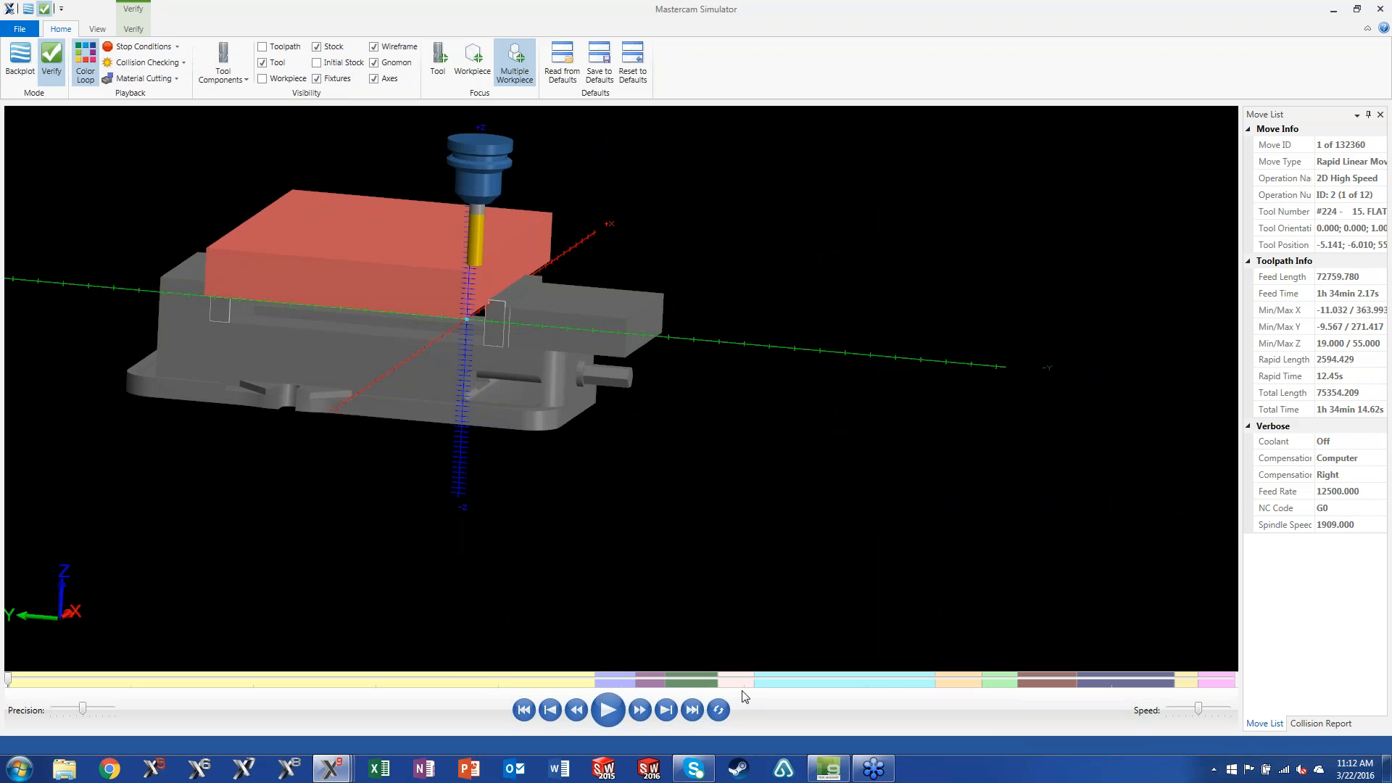
middle_click_drag(452, 283, 434, 99)
scroll(451, 176, "up", 5)
scroll(433, 99, "down", 4)
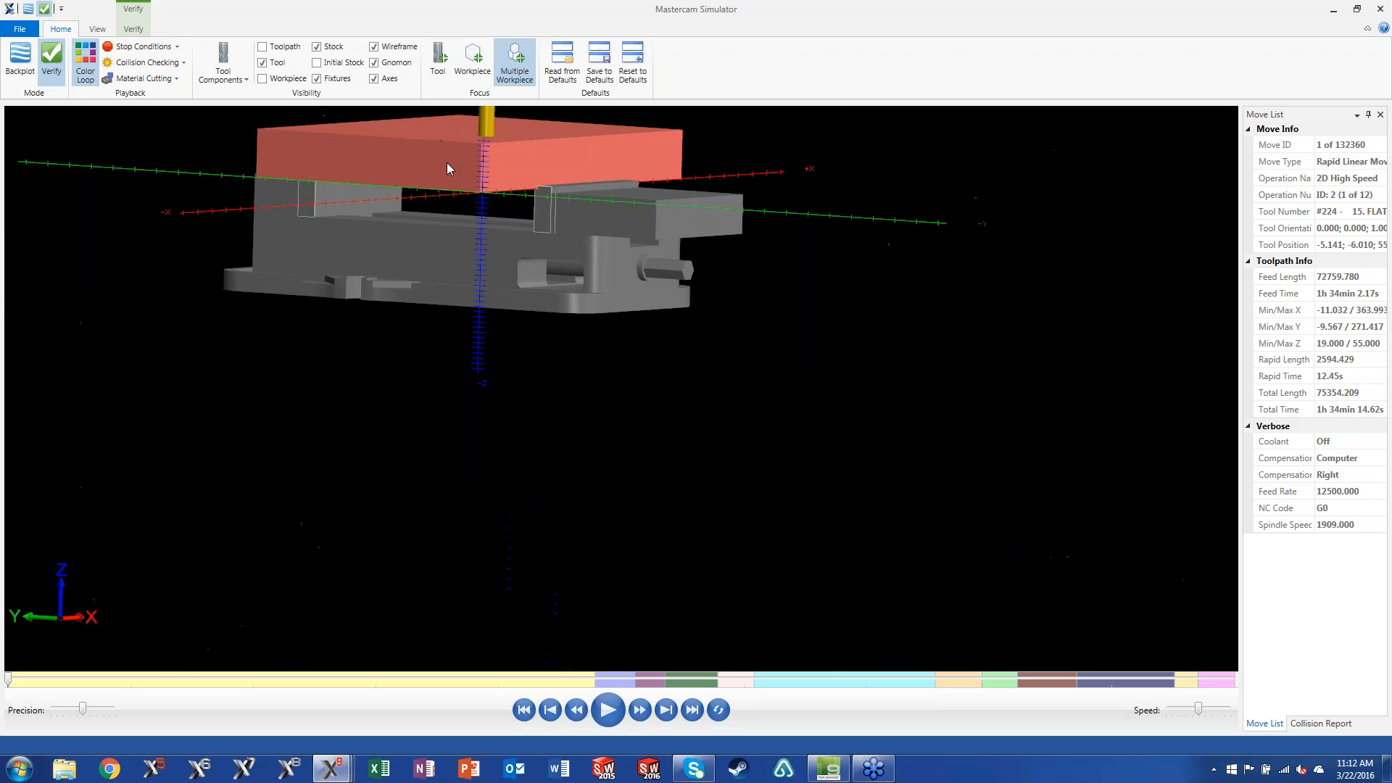
middle_click_drag(464, 197, 472, 373)
scroll(388, 135, "up", 3)
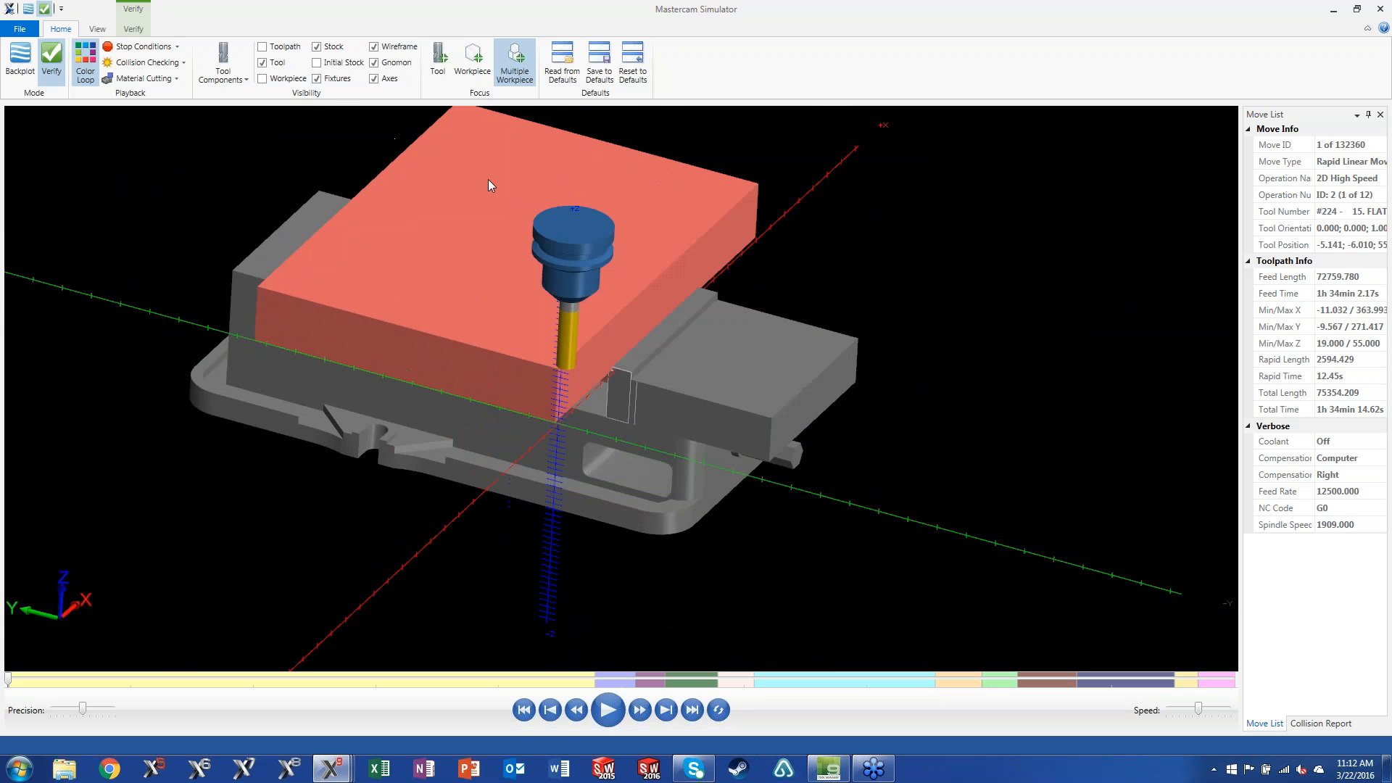
middle_click_drag(764, 275, 791, 178)
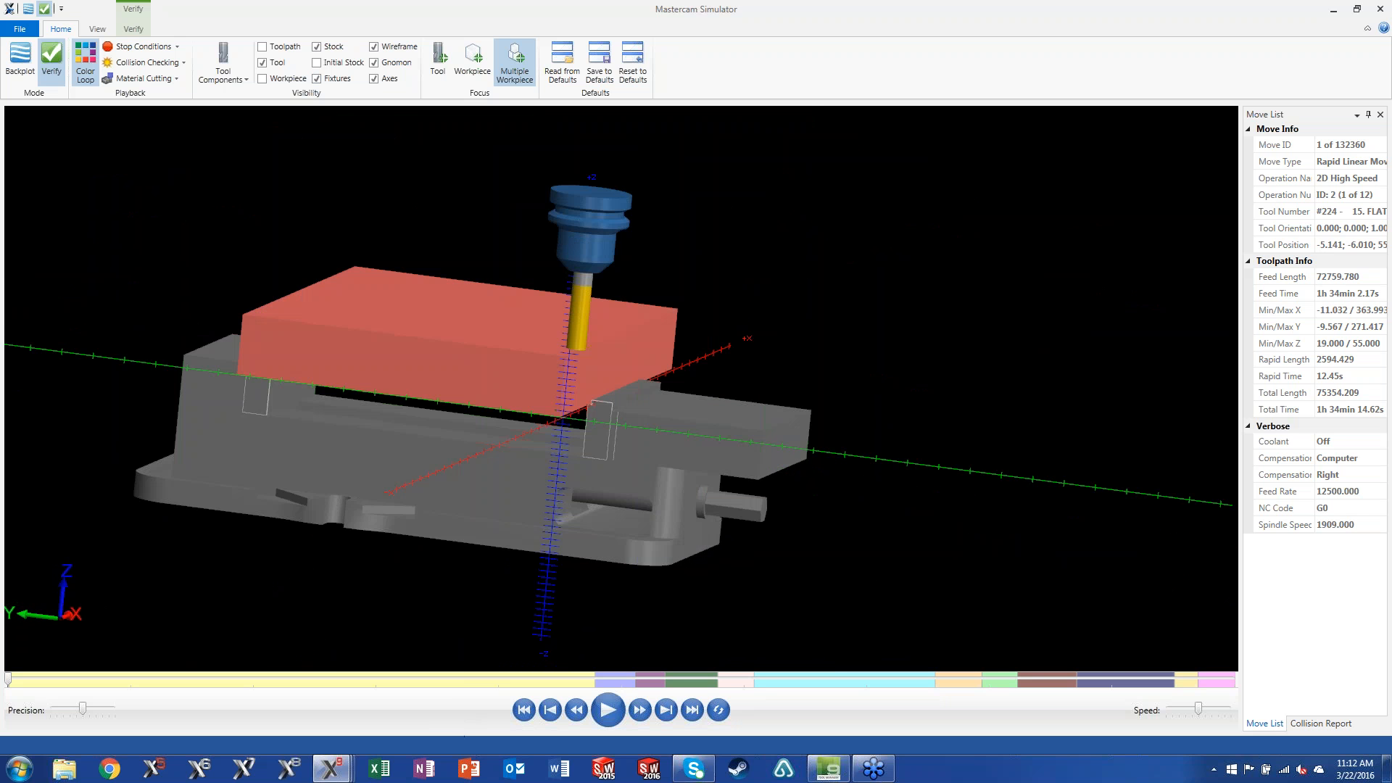
left_click(608, 710)
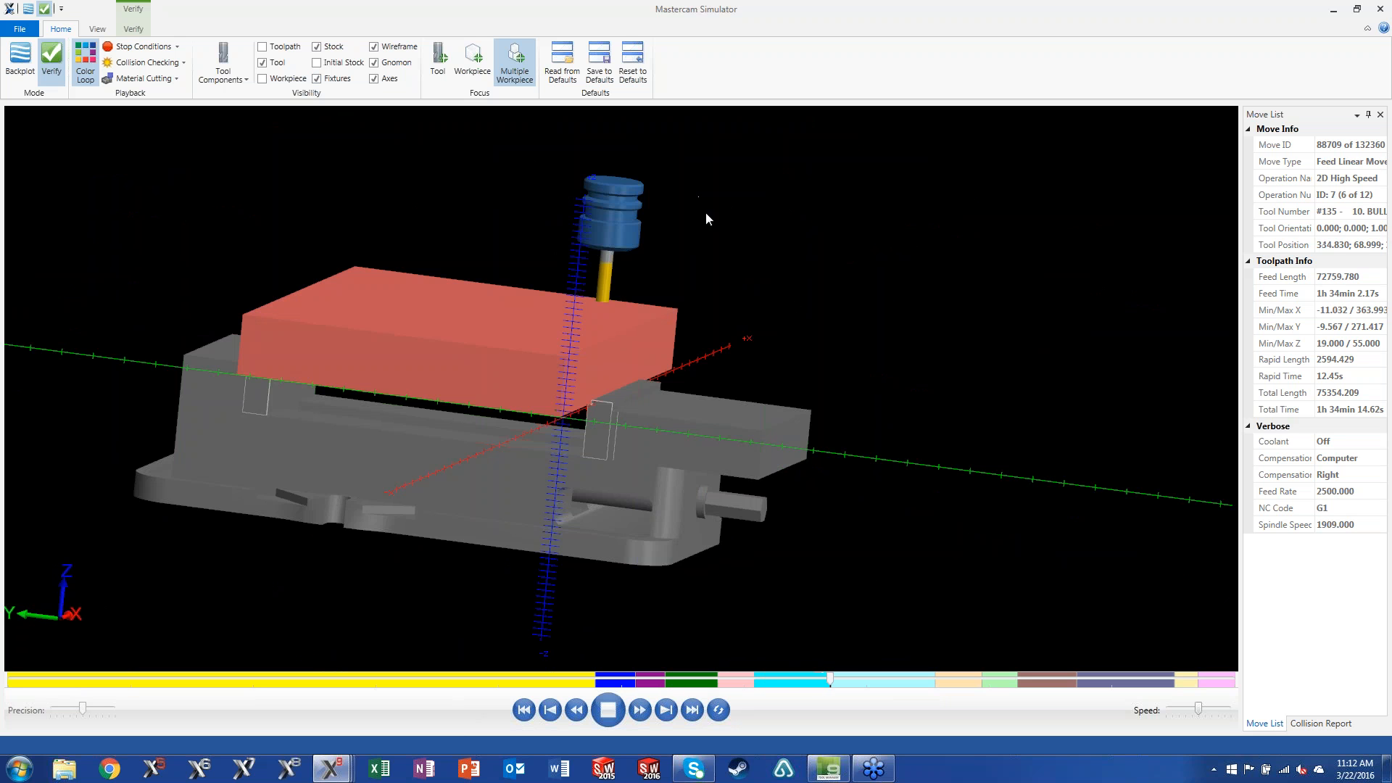
middle_click_drag(889, 346, 877, 349)
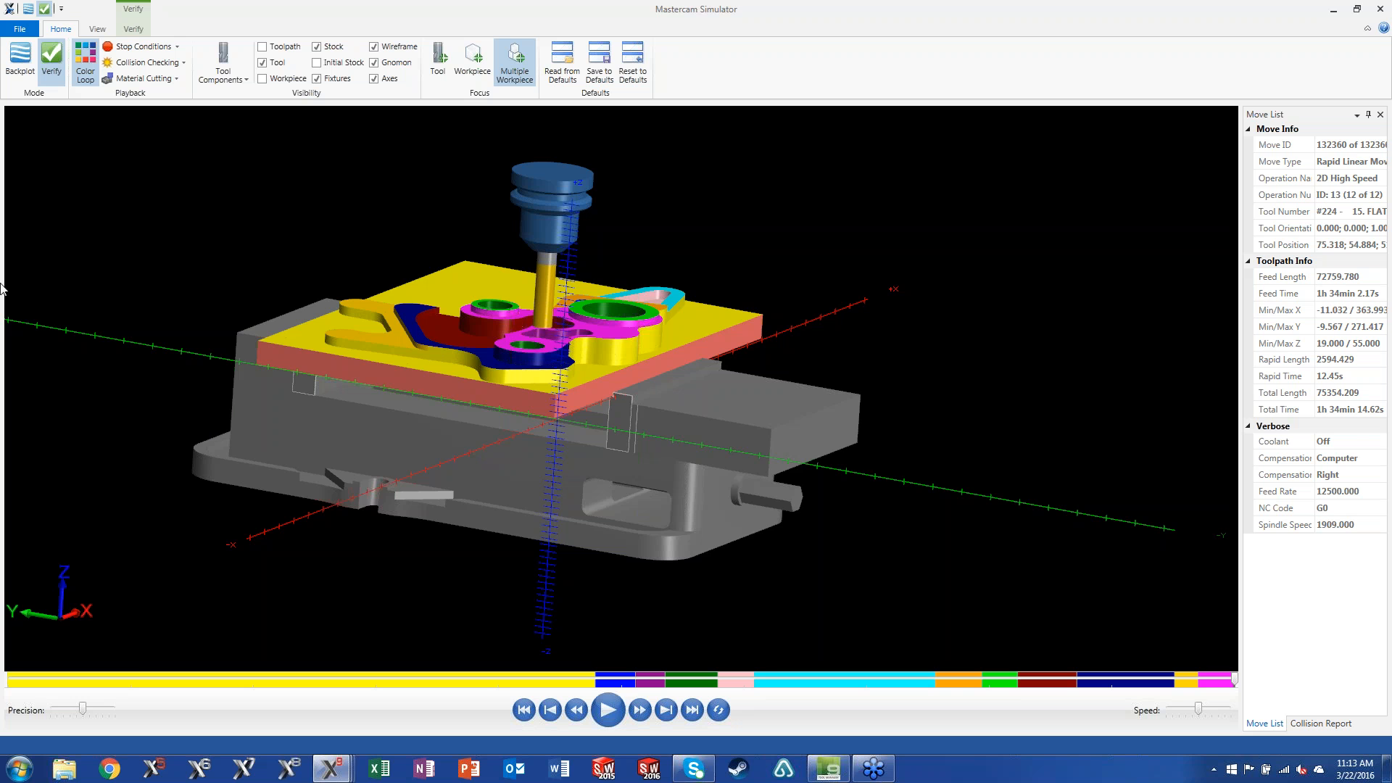
middle_click_drag(680, 149, 691, 148)
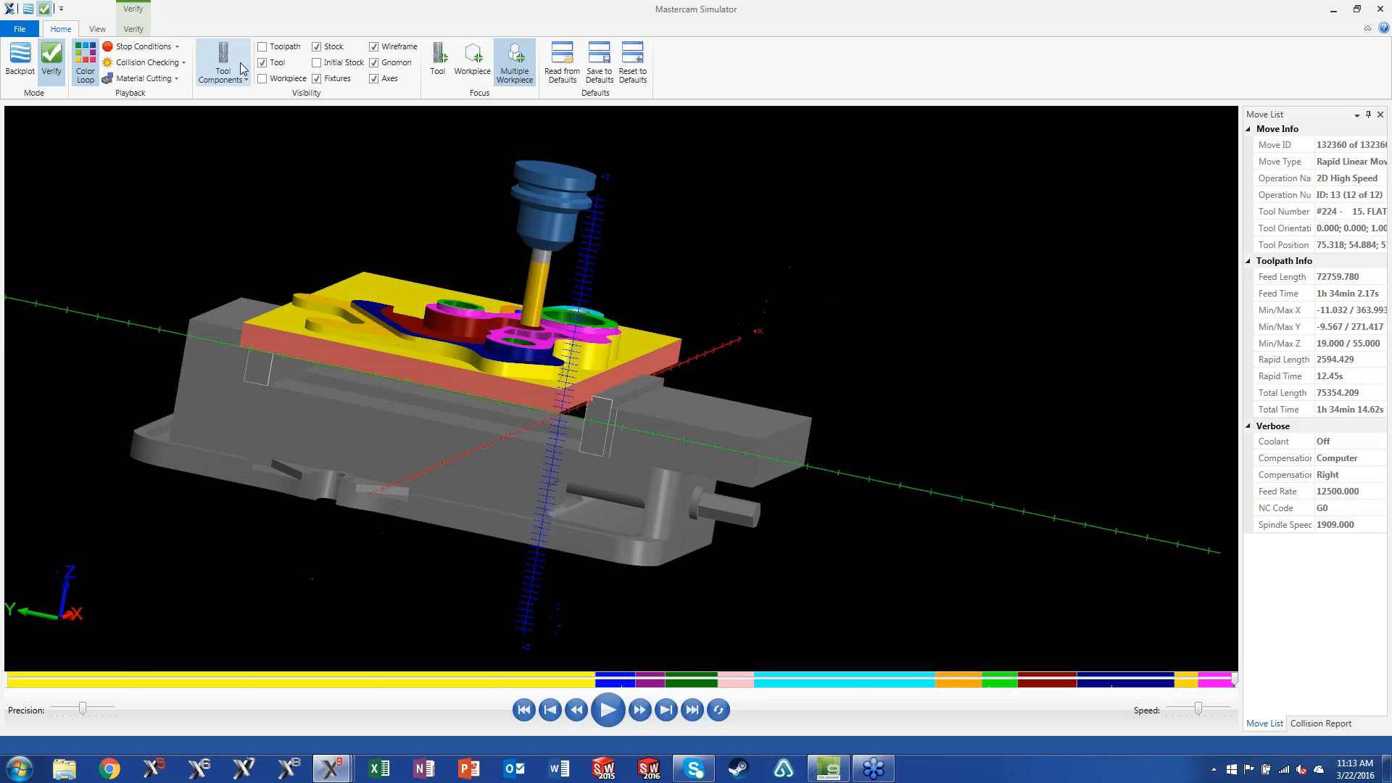
Step: Enable Compare for the workpiece and toggle the display of the reference workpiece over the cut stock on and off
left_click(144, 32)
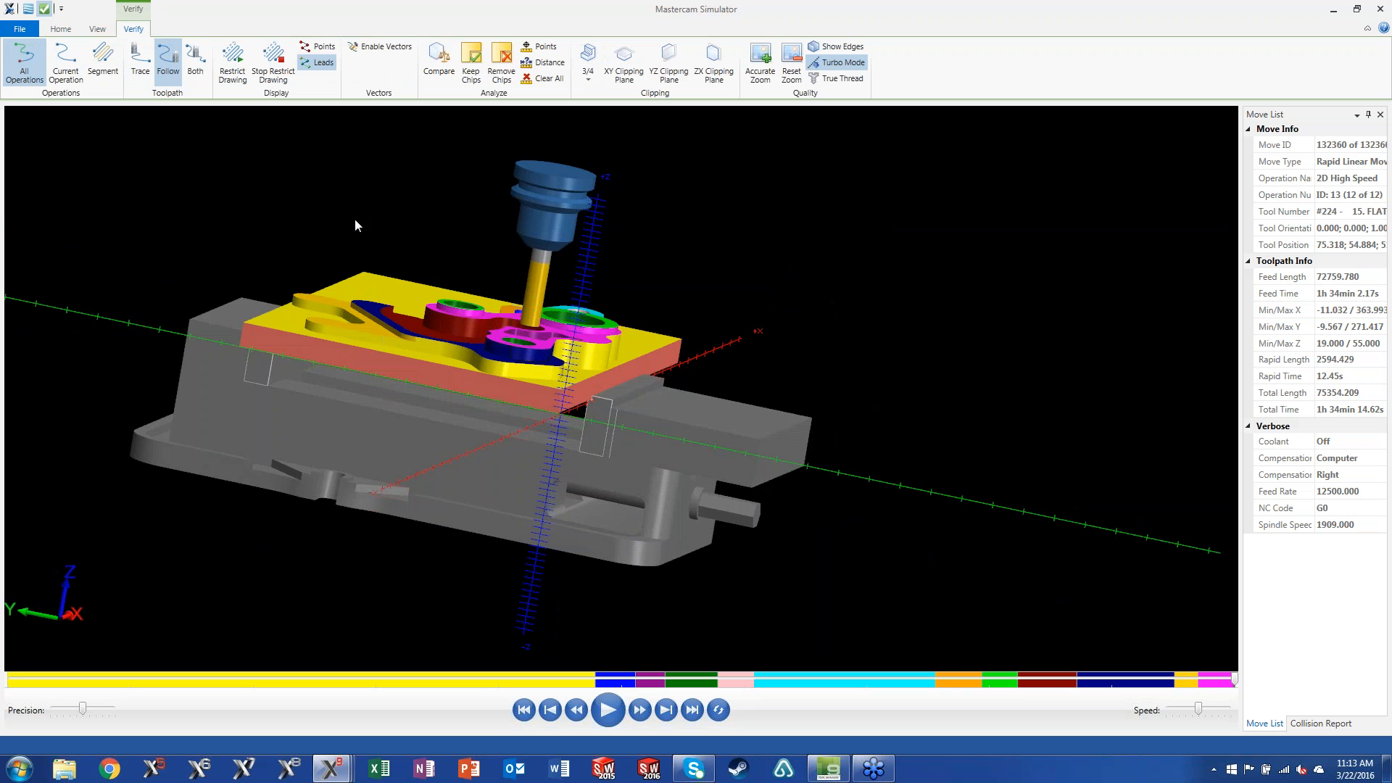
middle_click_drag(342, 163, 336, 167)
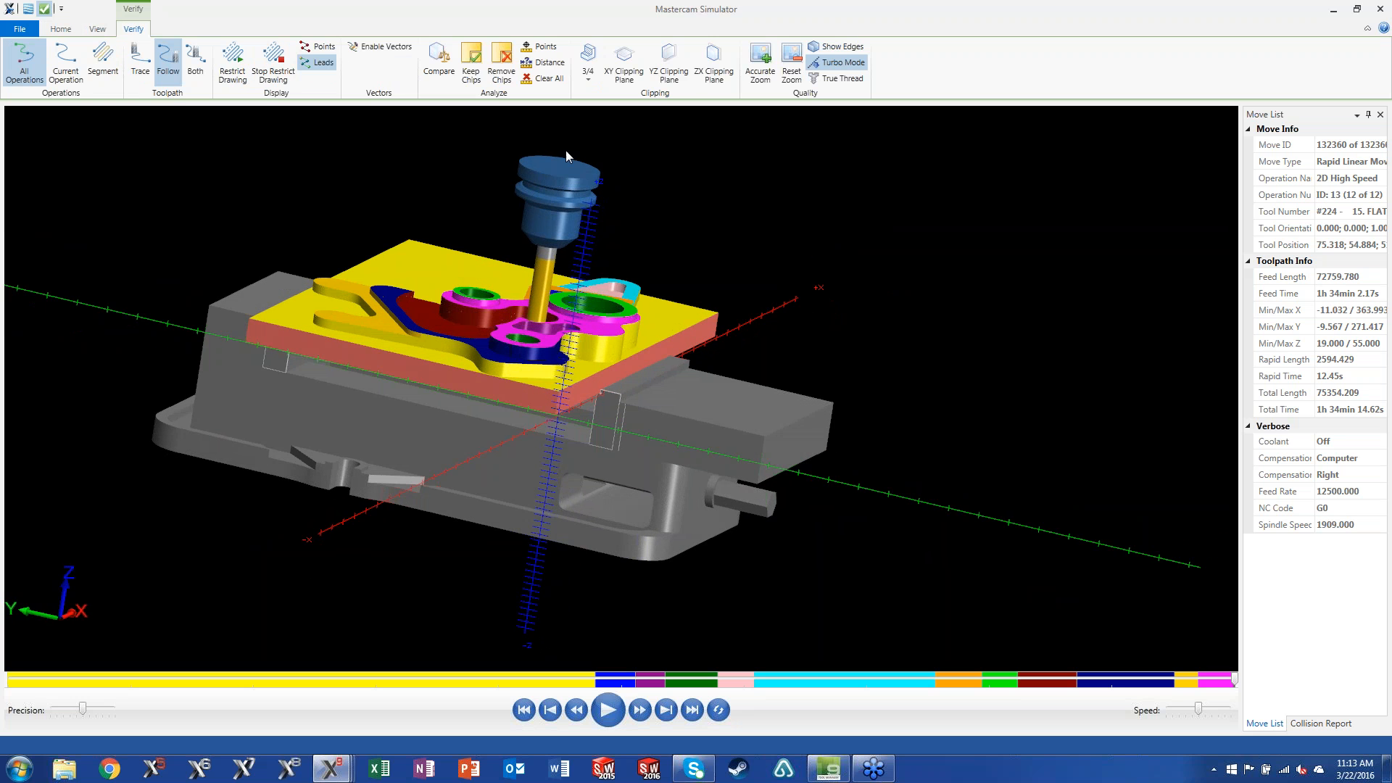
left_click(435, 60)
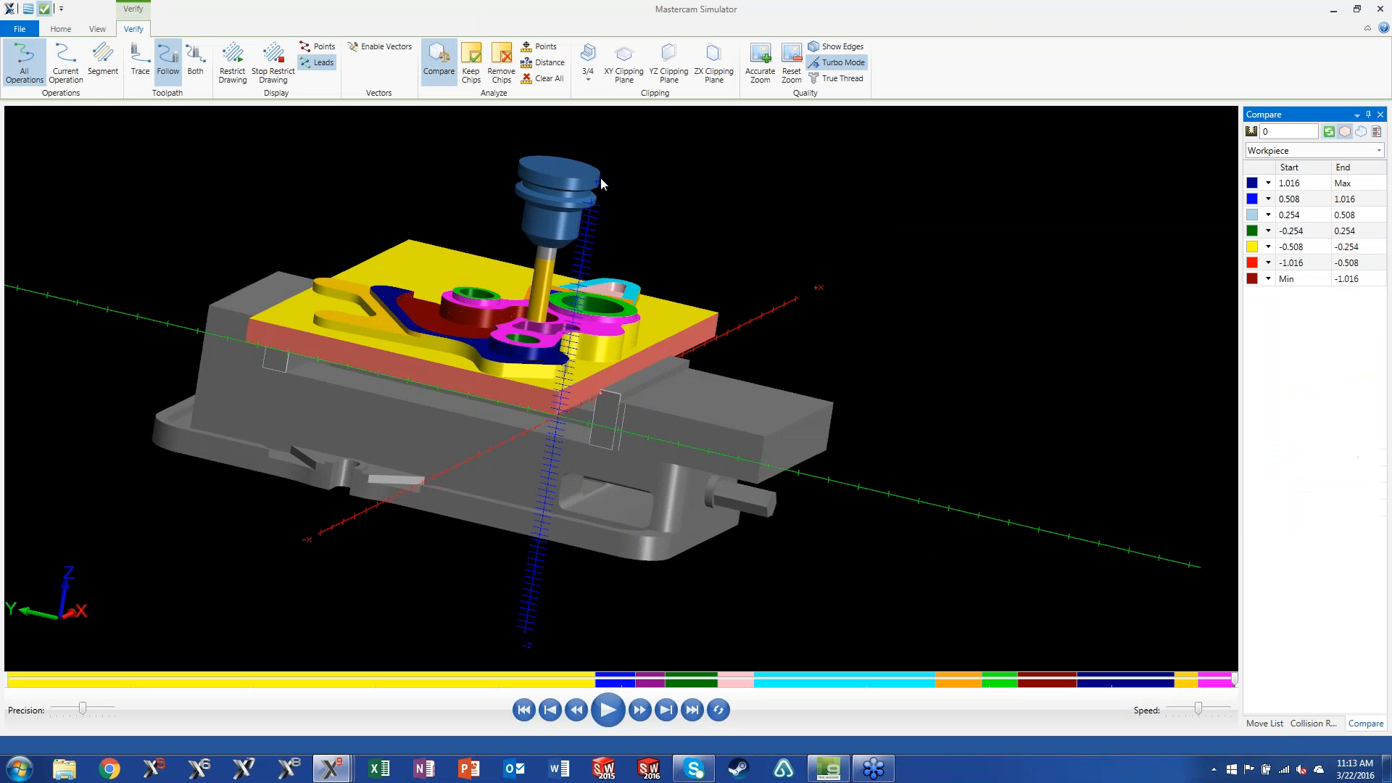
left_click_drag(635, 190, 668, 144)
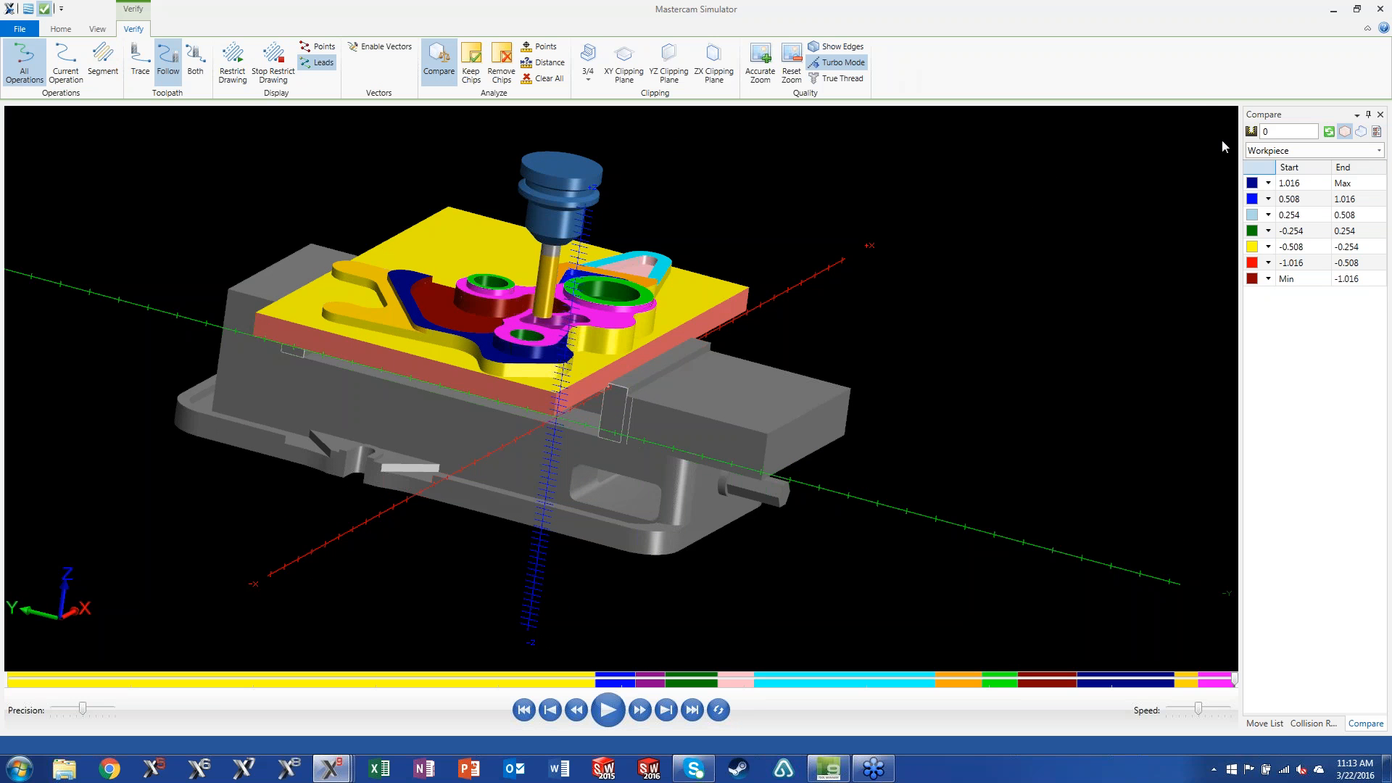
left_click(1362, 133)
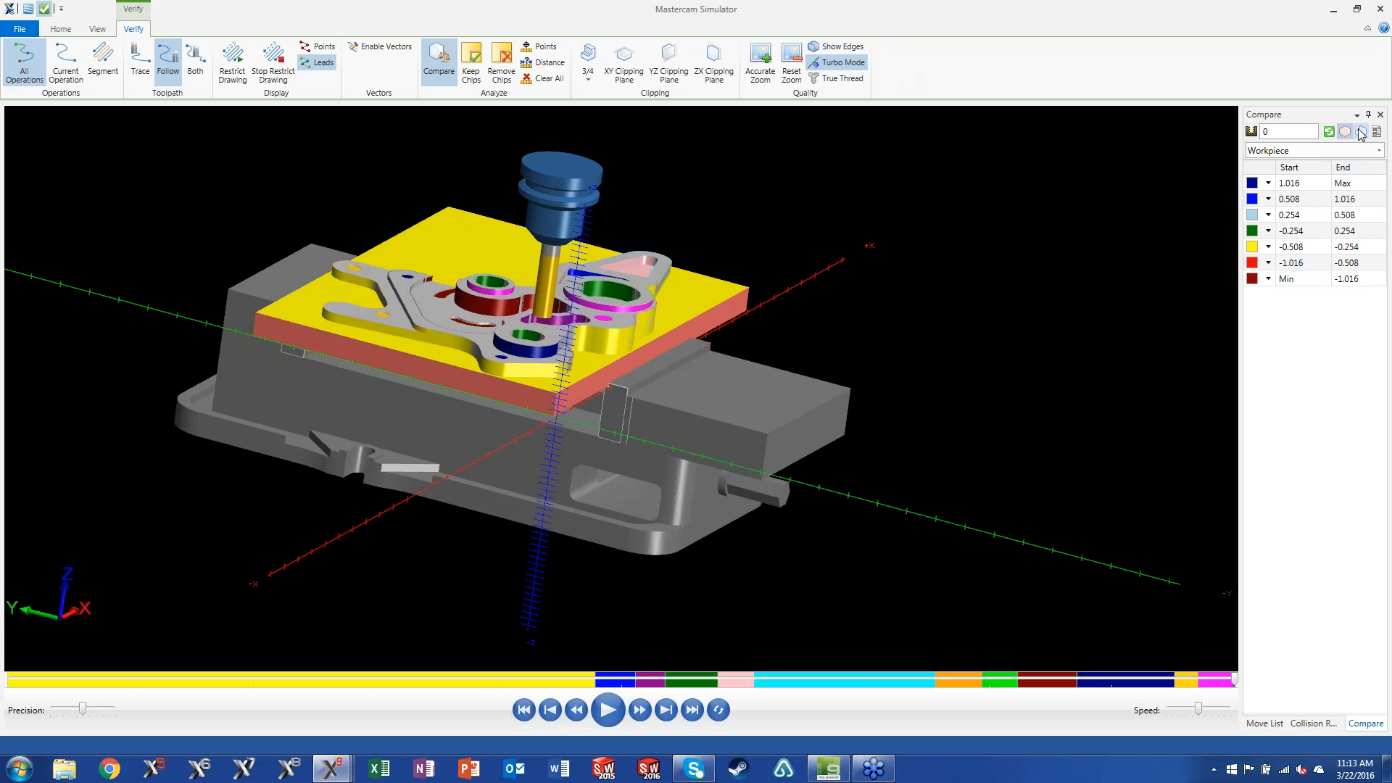
left_click(1361, 132)
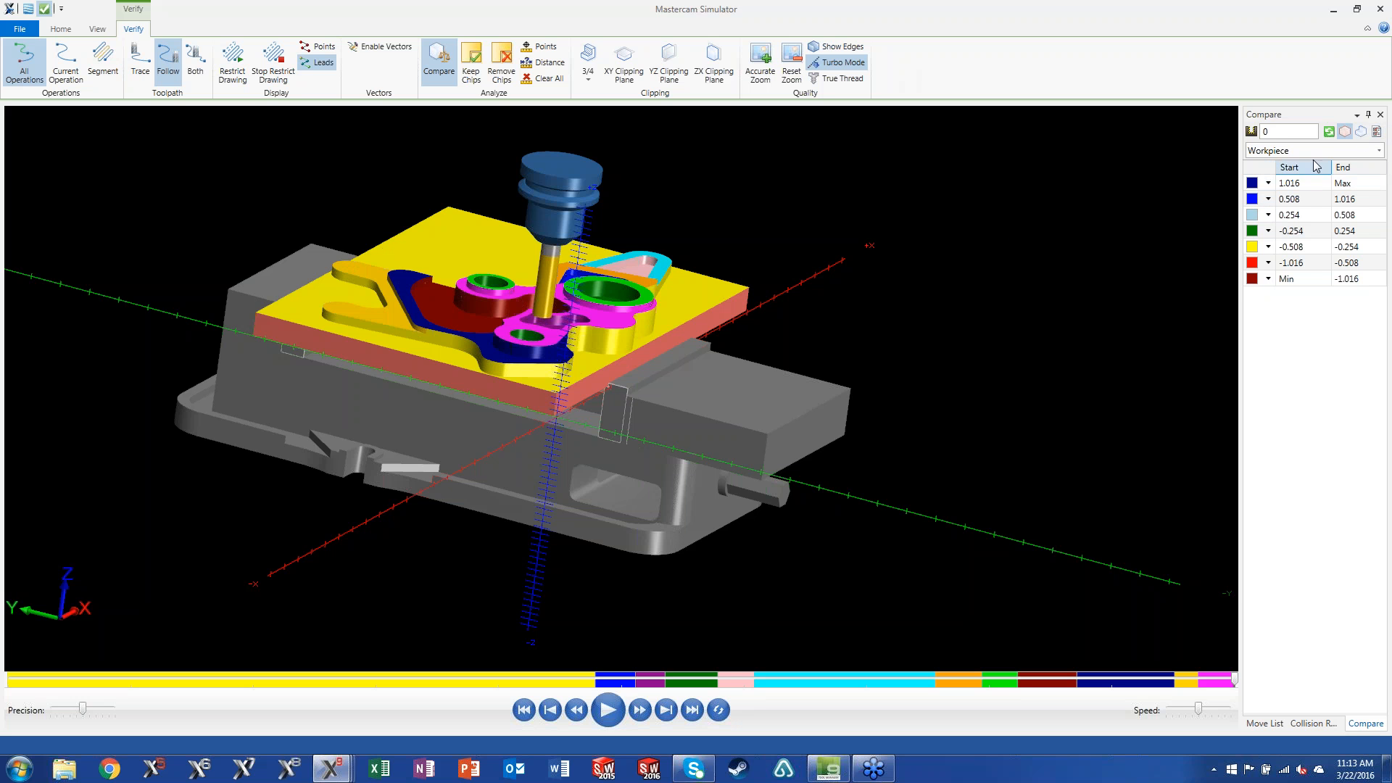
Step: Set the Compare tolerance to 0.05 and refresh the comparison of the cut stock with the workpiece
left_click(1378, 133)
double_click(252, 167)
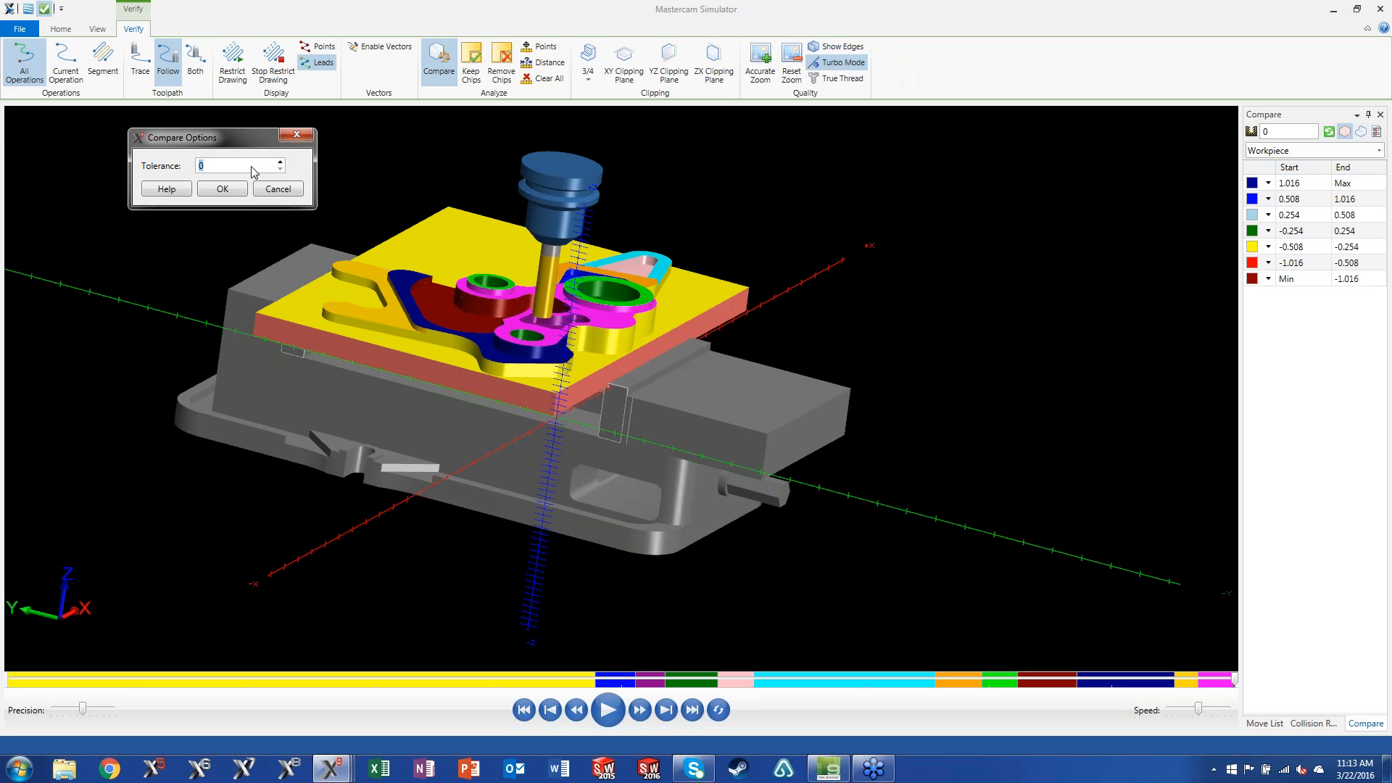
left_click(278, 189)
middle_click_drag(509, 219, 497, 243)
left_click(1372, 132)
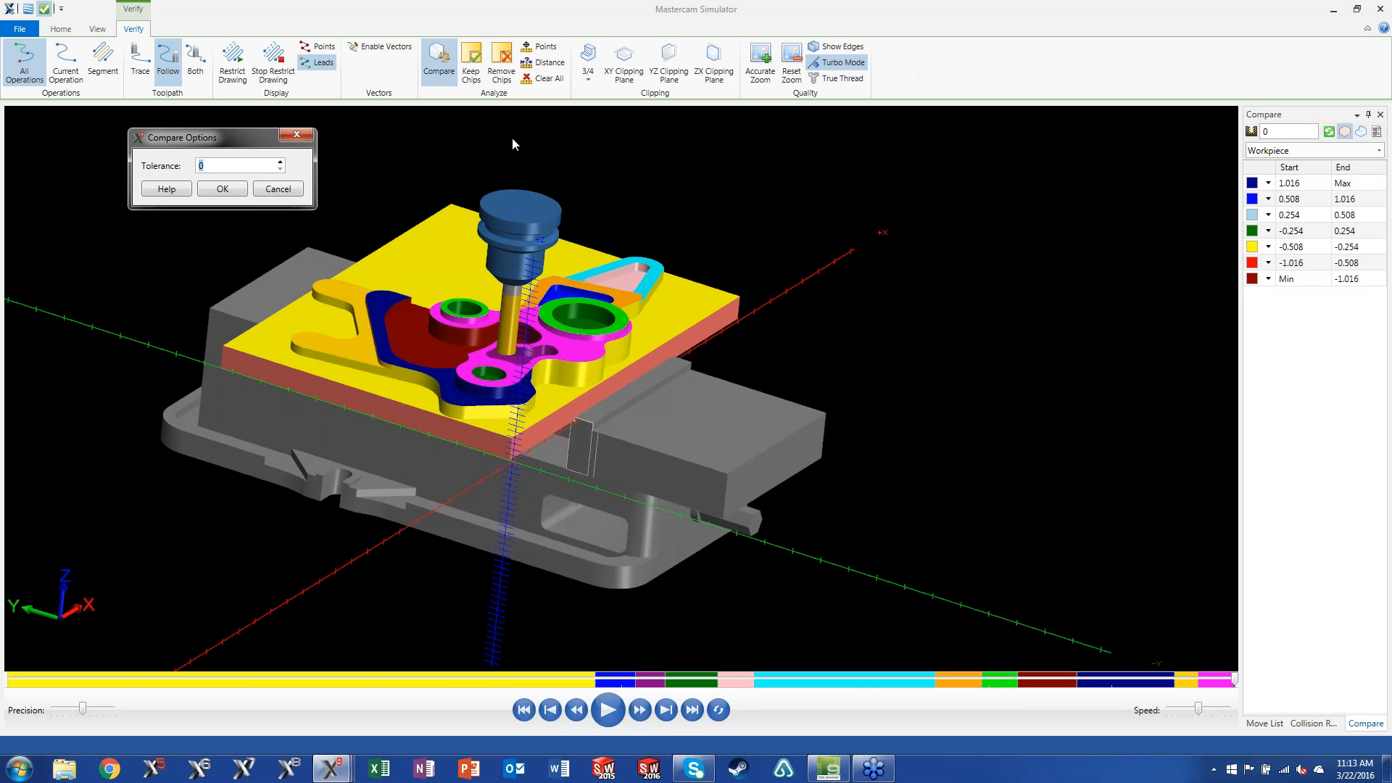
type(".05")
left_click(222, 193)
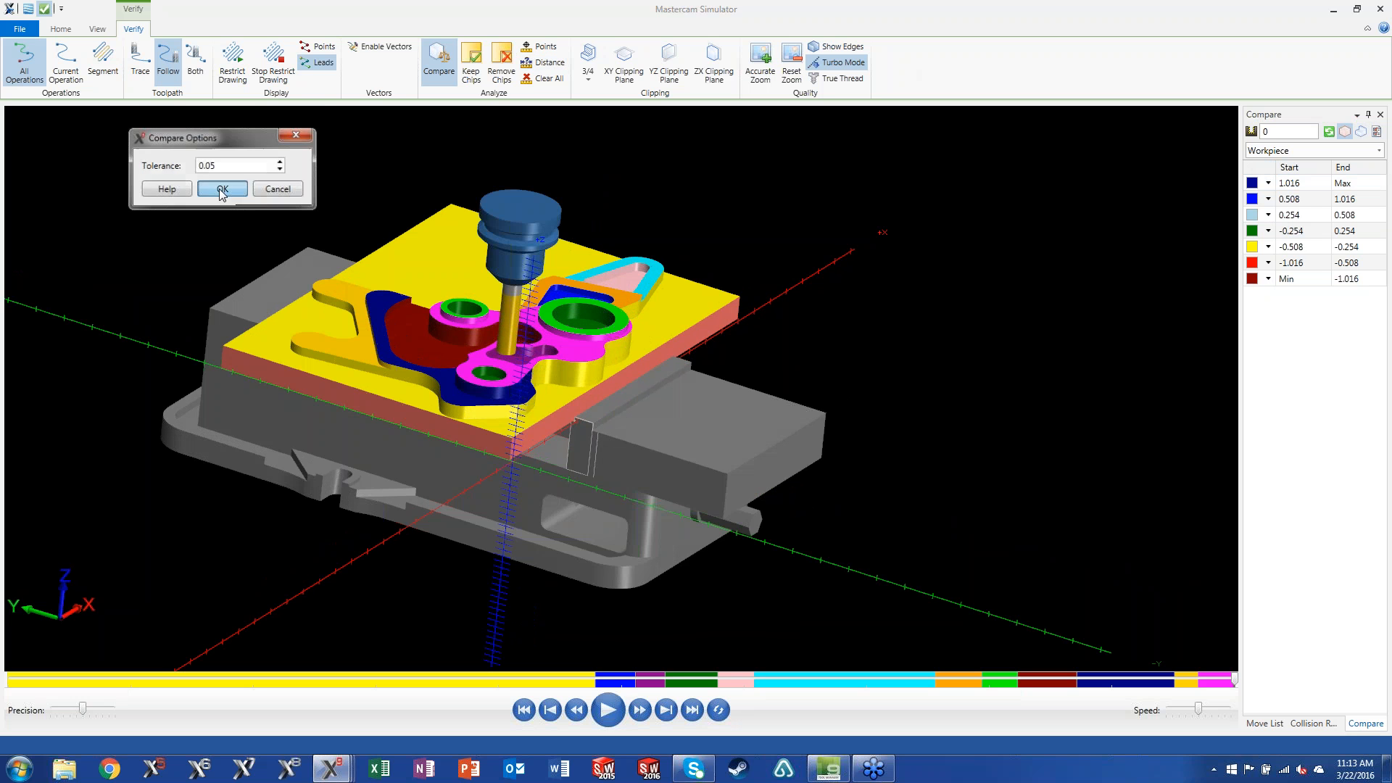
left_click(1329, 133)
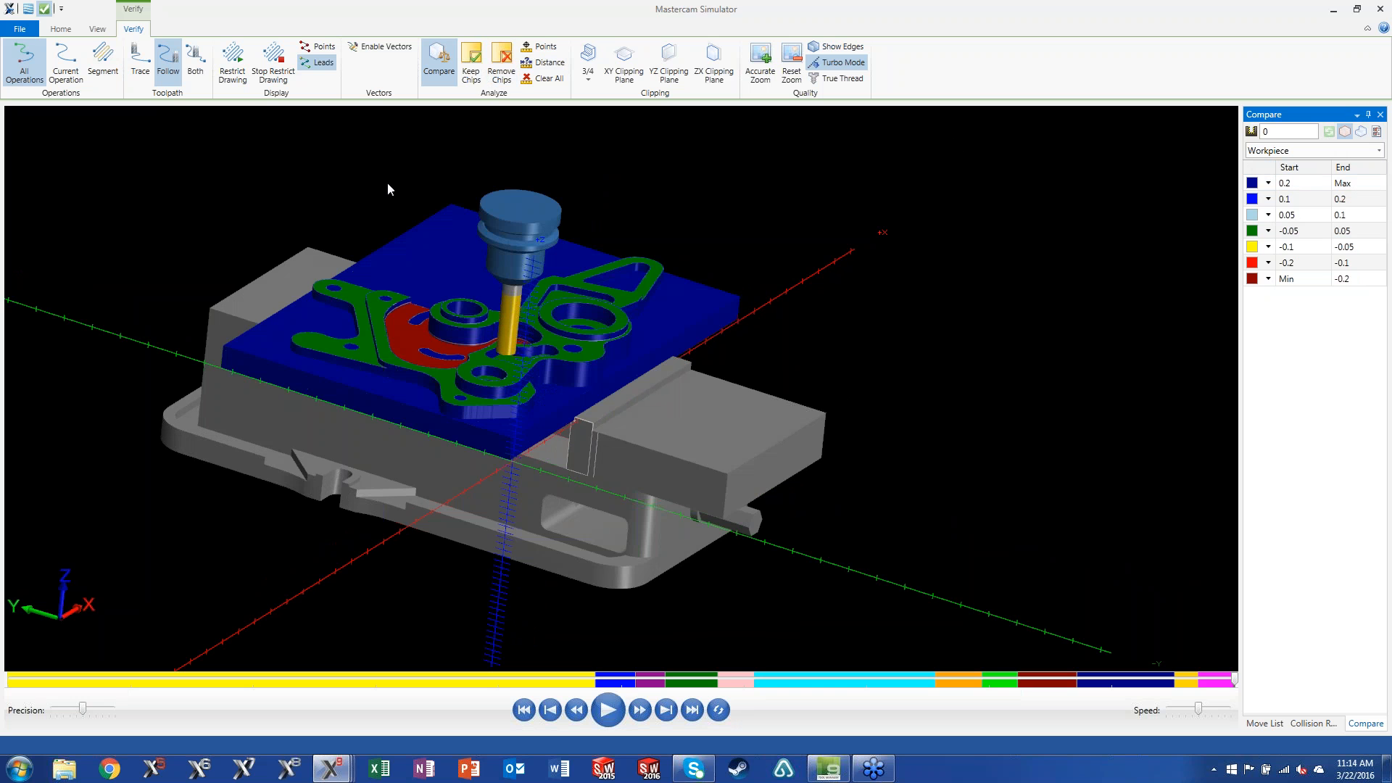
Step: Examine the comparison colours on the plate from several angles, including the red pocket floor and the outer walls
scroll(390, 186, "up", 3)
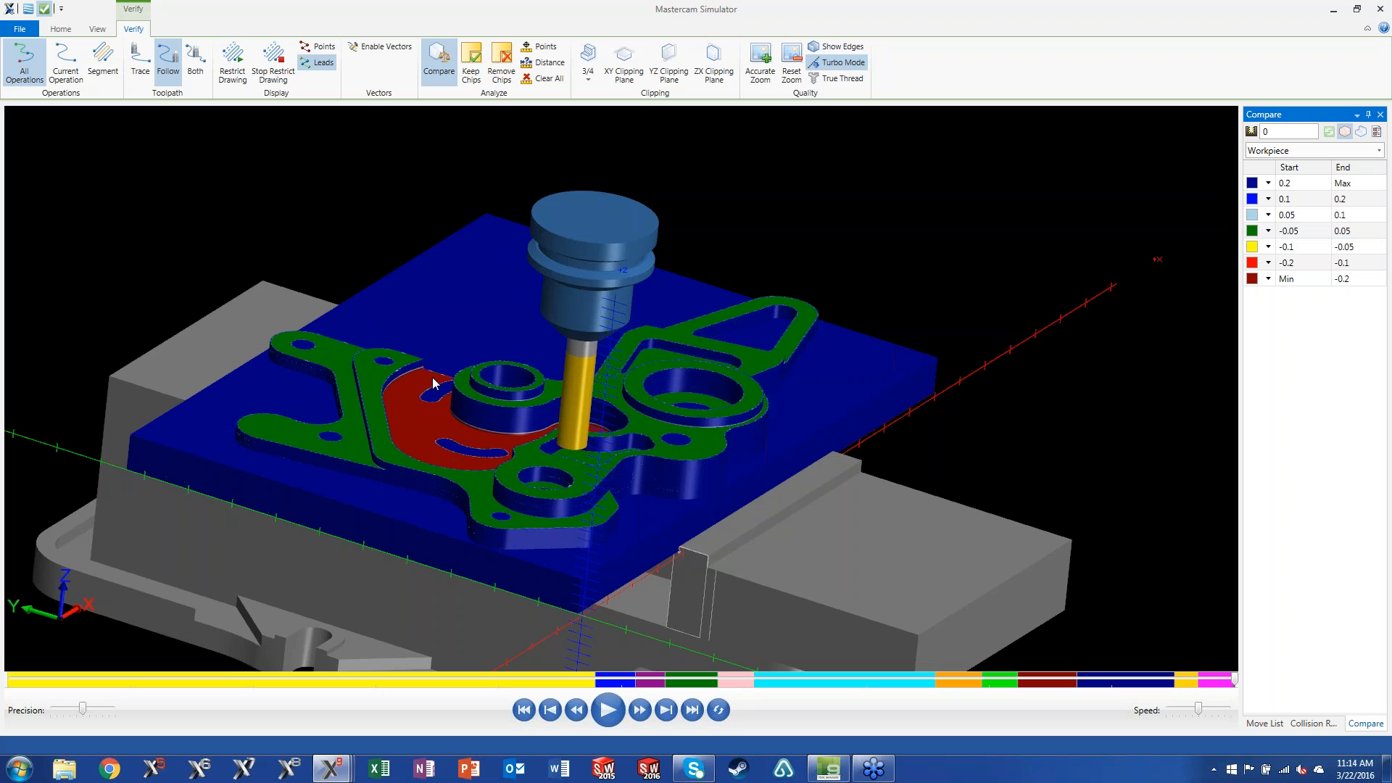
middle_click_drag(487, 440, 509, 464)
scroll(424, 415, "up", 2)
scroll(419, 412, "up", 2)
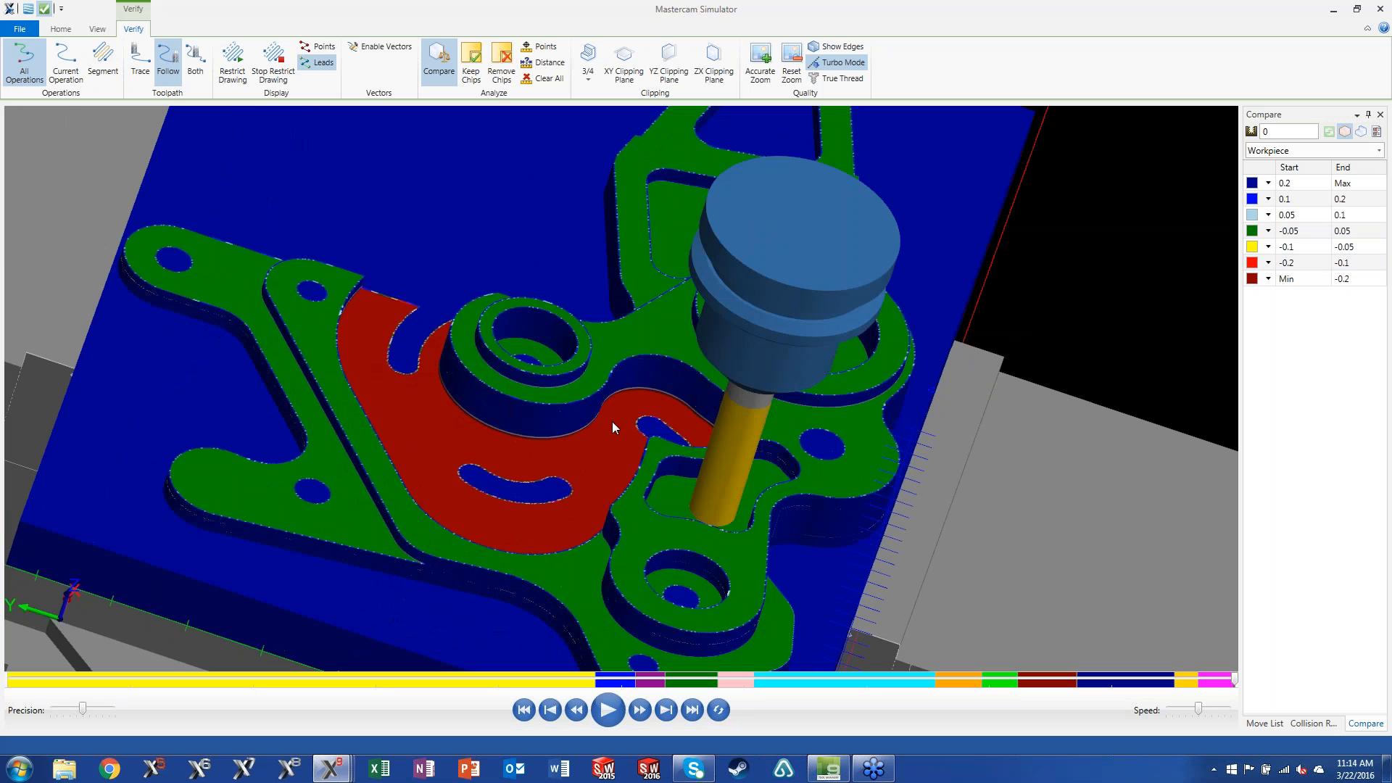
scroll(480, 377, "down", 2)
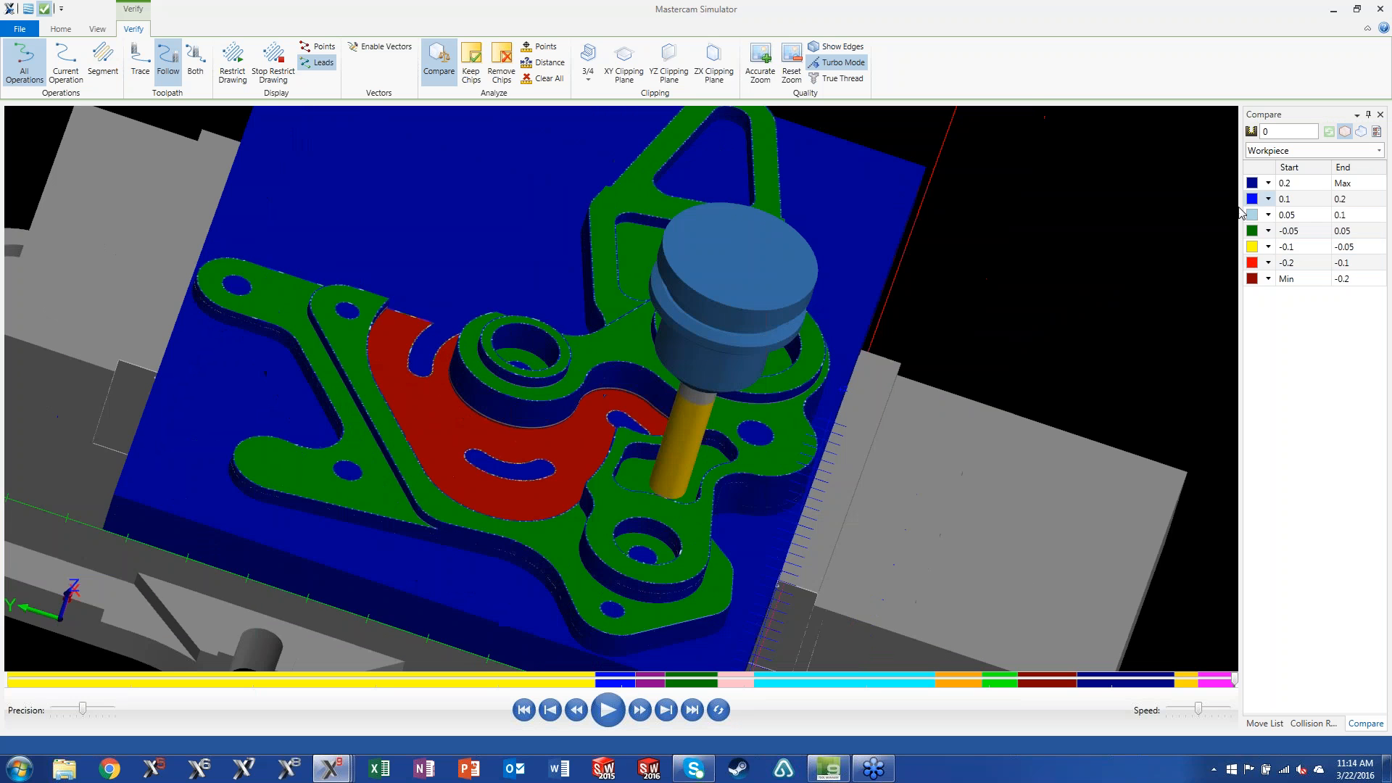
middle_click_drag(877, 212, 903, 317)
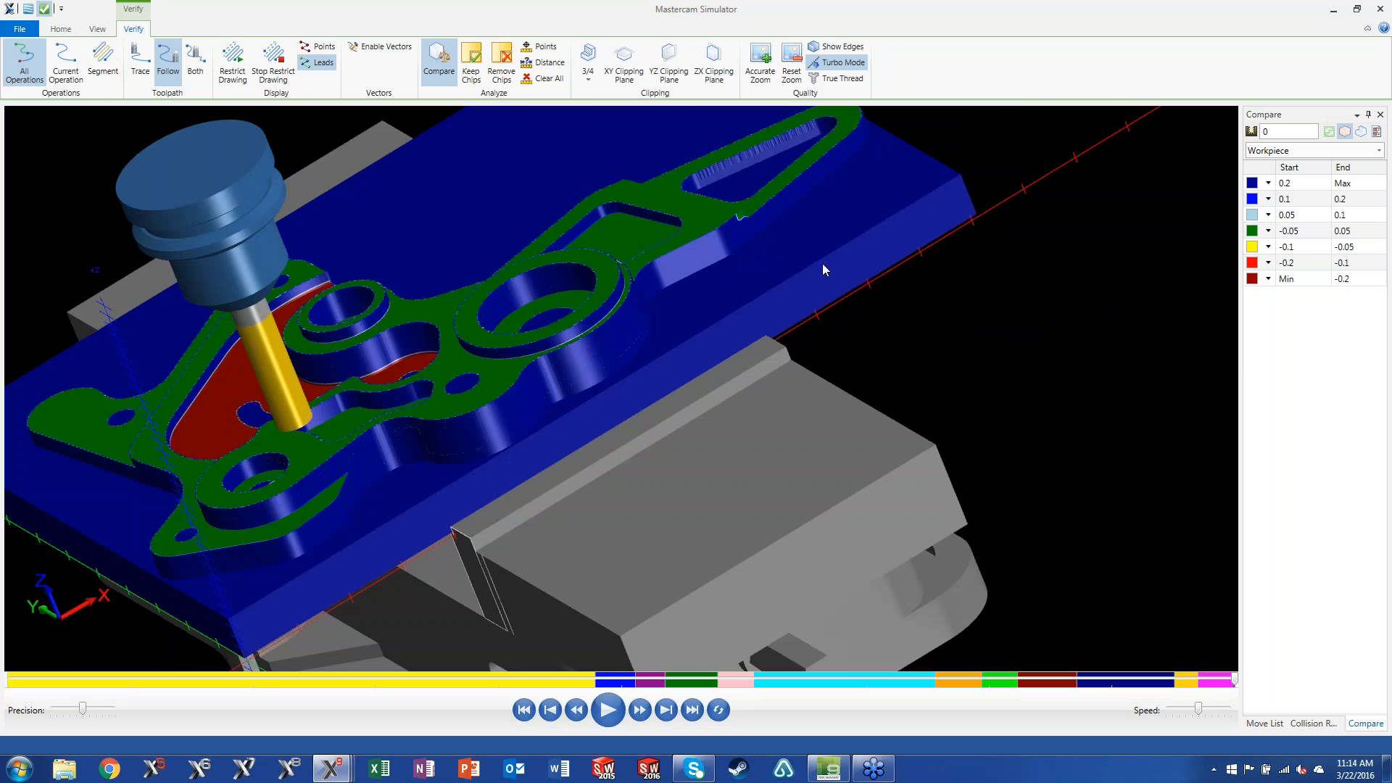
scroll(823, 263, "down", 3)
middle_click_drag(562, 308, 563, 156)
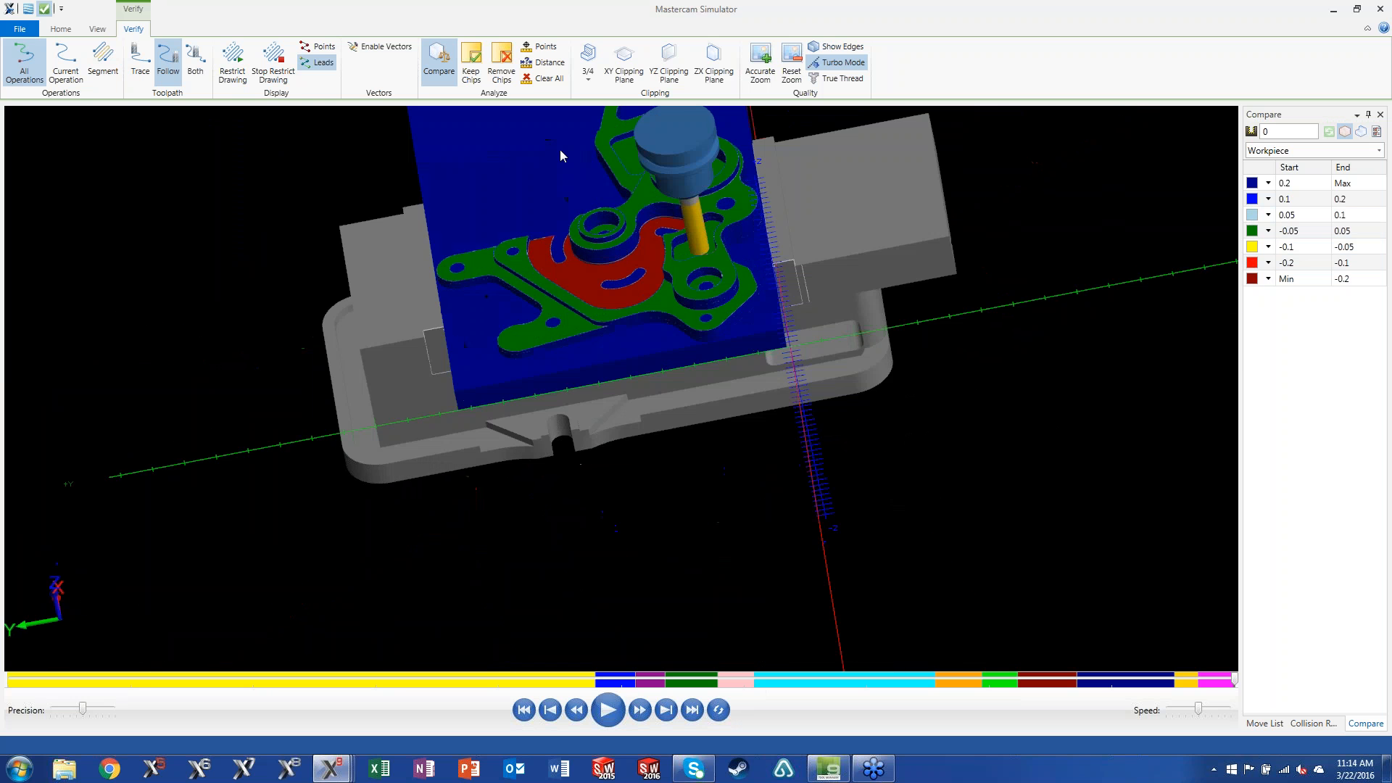
Step: Look closely at the red pocket around the bored boss and refine its edges with Accurate Zoom
scroll(634, 142, "up", 4)
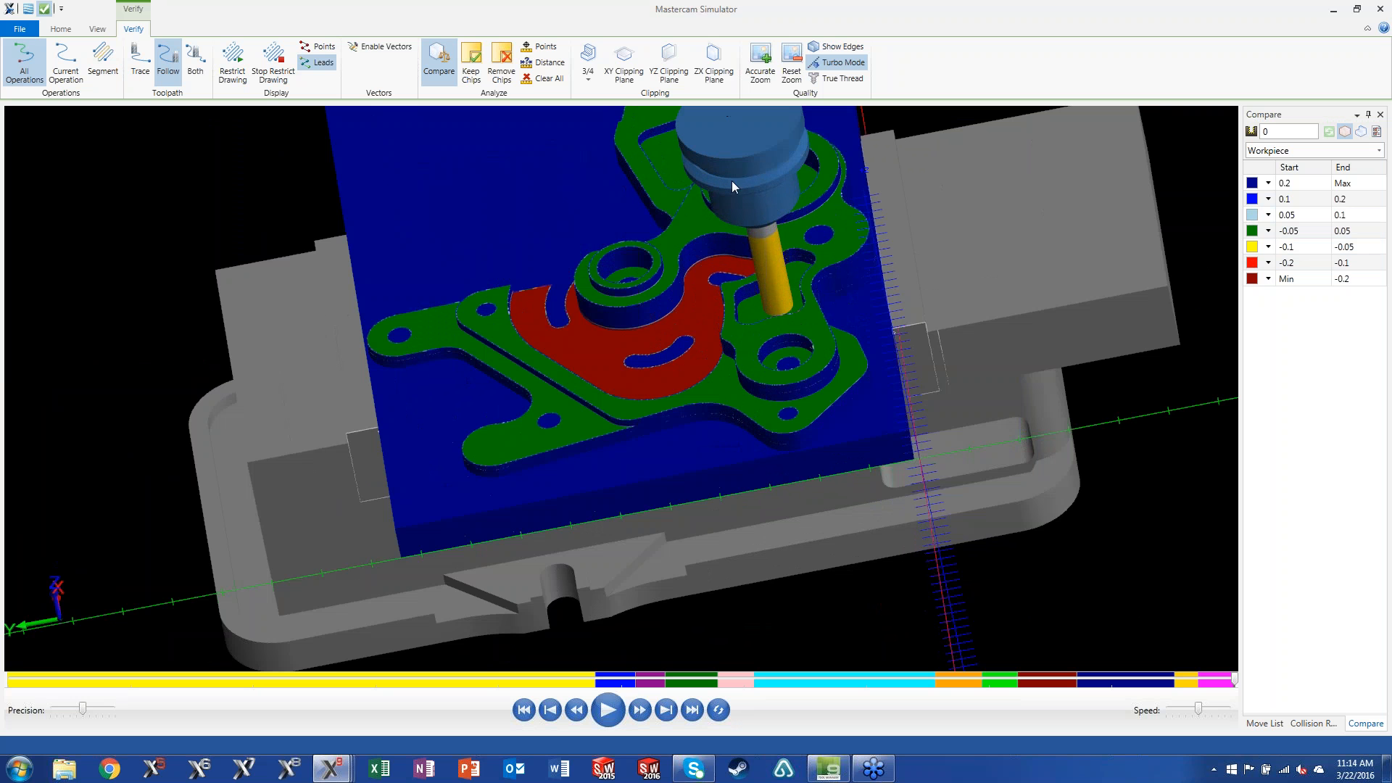
scroll(636, 316, "up", 8)
scroll(650, 223, "up", 3)
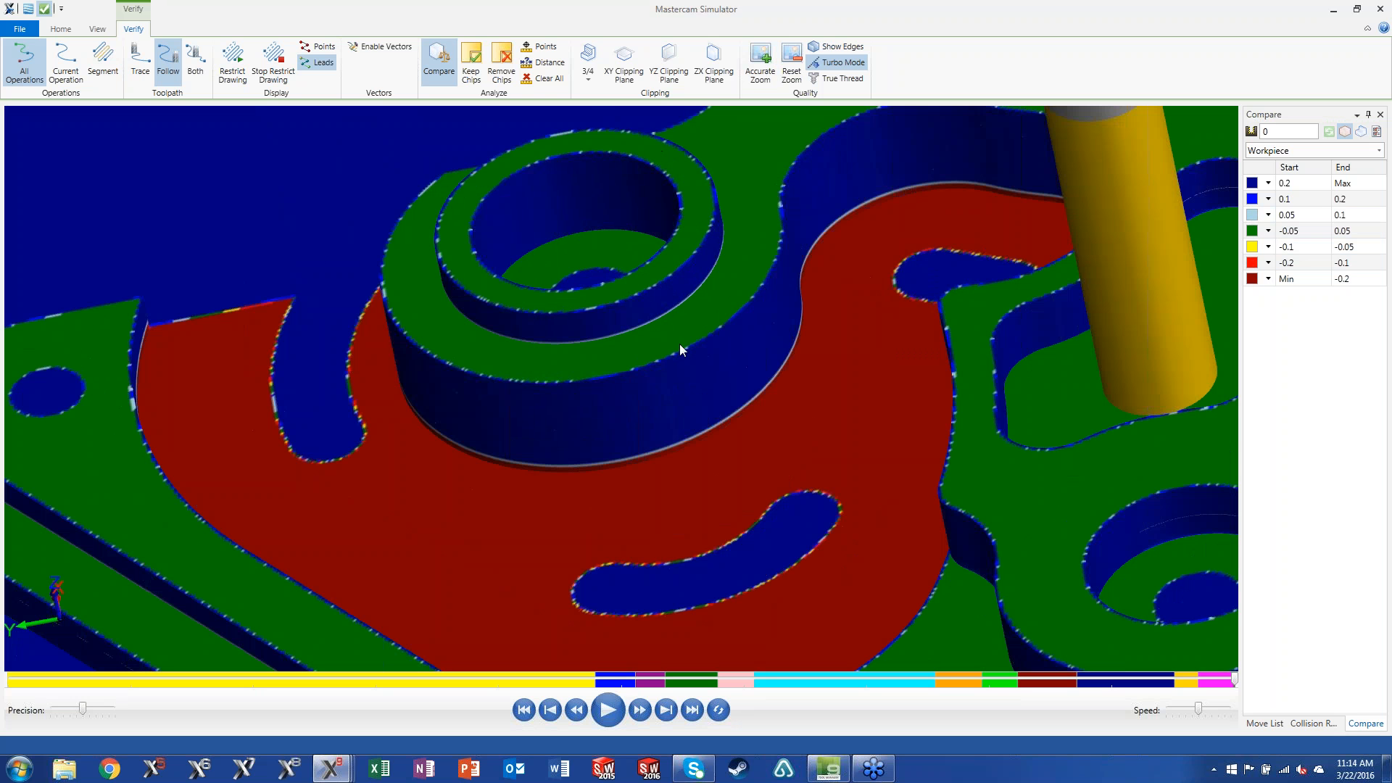
mouse_move(528, 170)
middle_mouse_down()
mouse_move(522, 155)
mouse_move(536, 186)
middle_mouse_up()
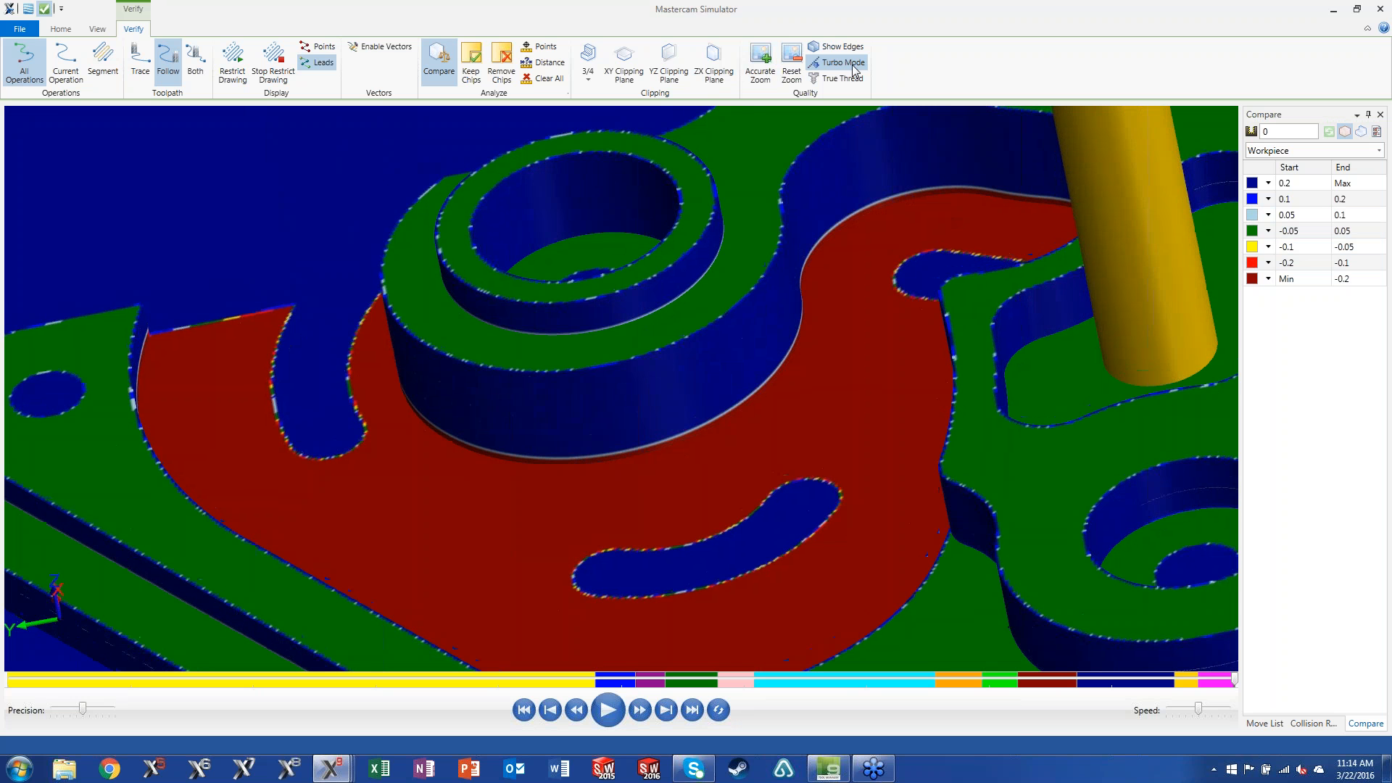
left_click(761, 58)
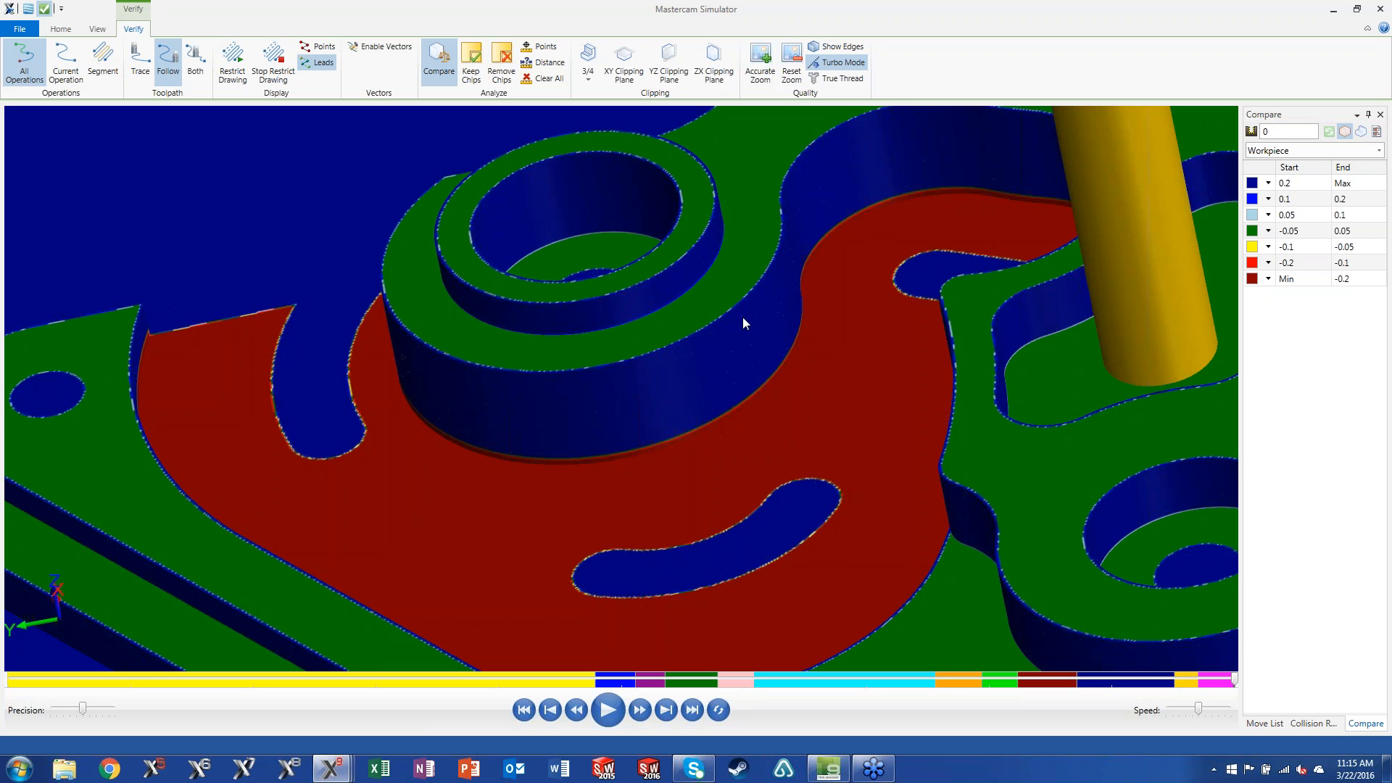
Step: Inspect the stock section cropped by Accurate Zoom, restore the full plate with Reset Zoom, and review its comparison colours
scroll(994, 246, "down", 5)
middle_click_drag(994, 246, 905, 372)
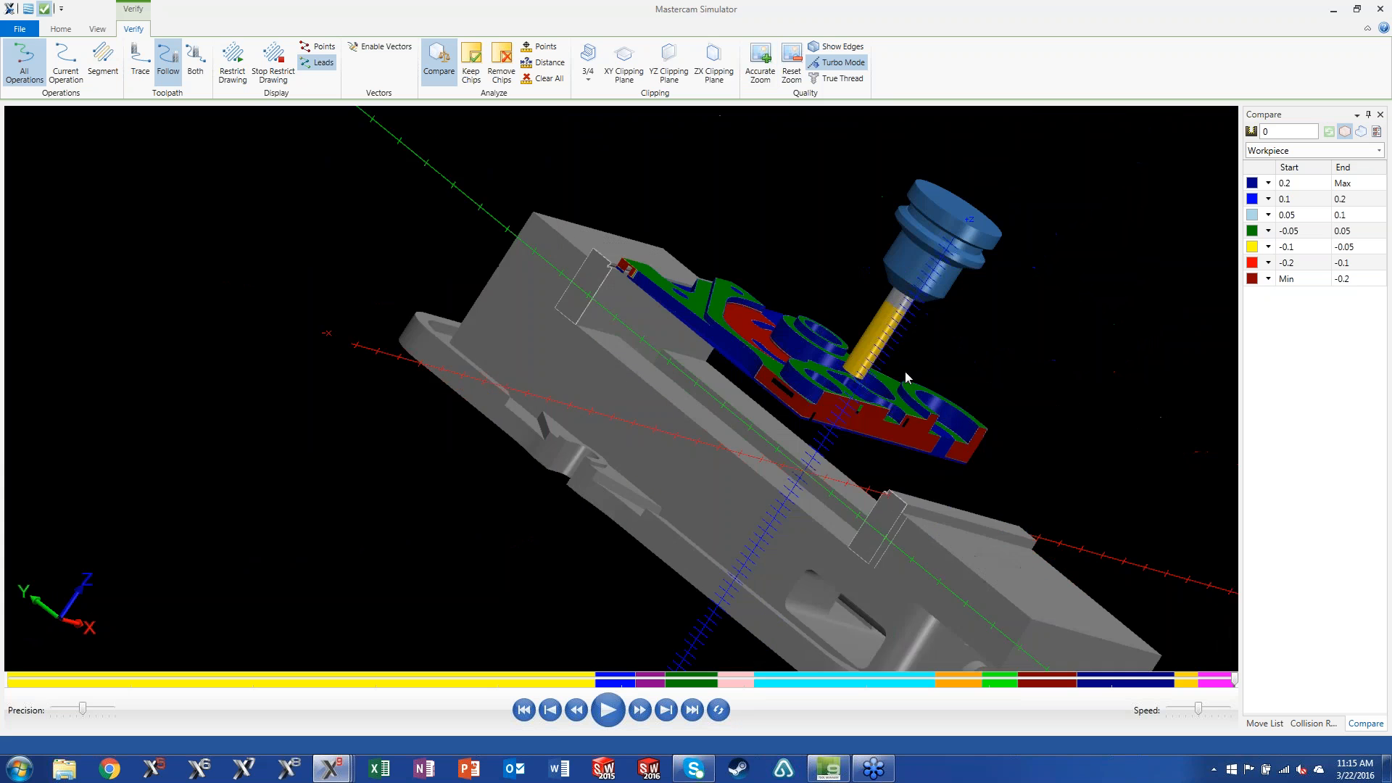
scroll(847, 351, "up", 2)
scroll(849, 340, "up", 2)
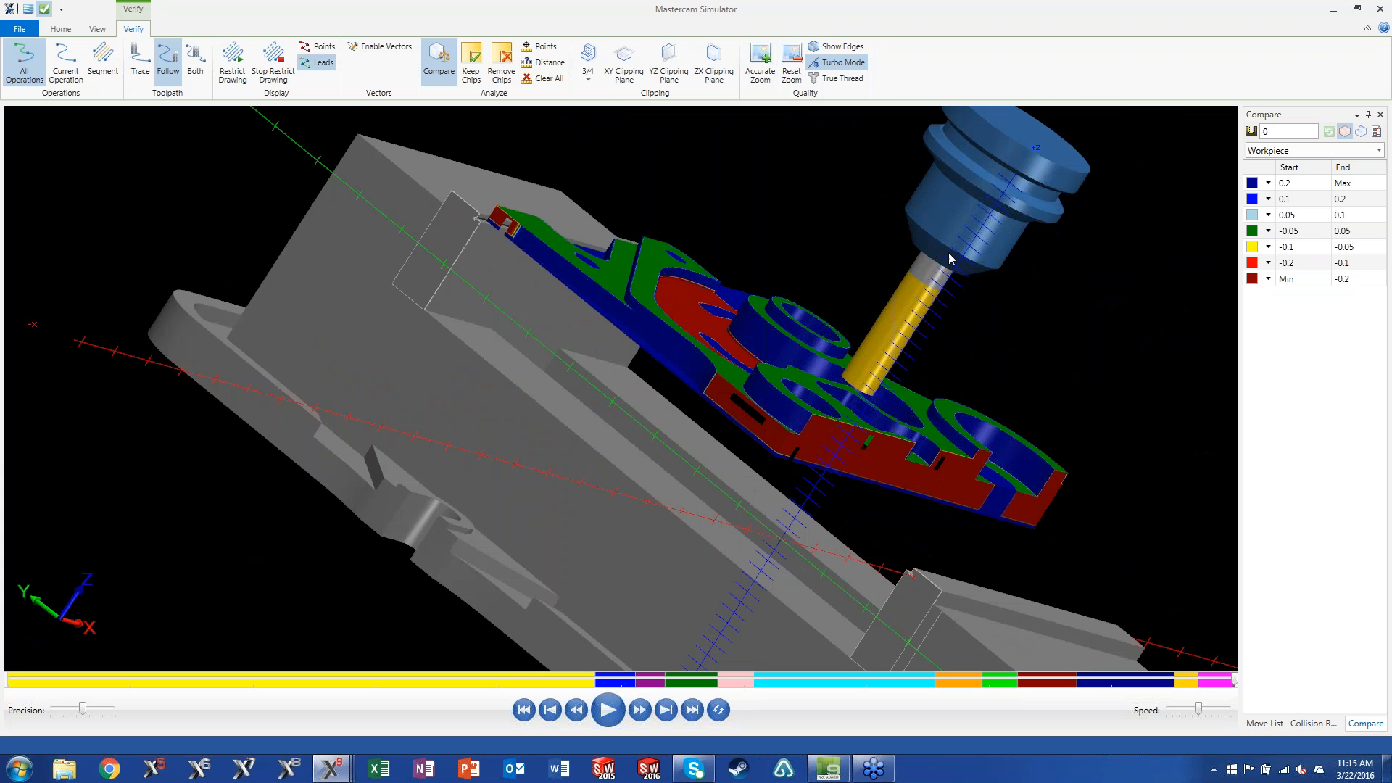
middle_click_drag(899, 211, 879, 226)
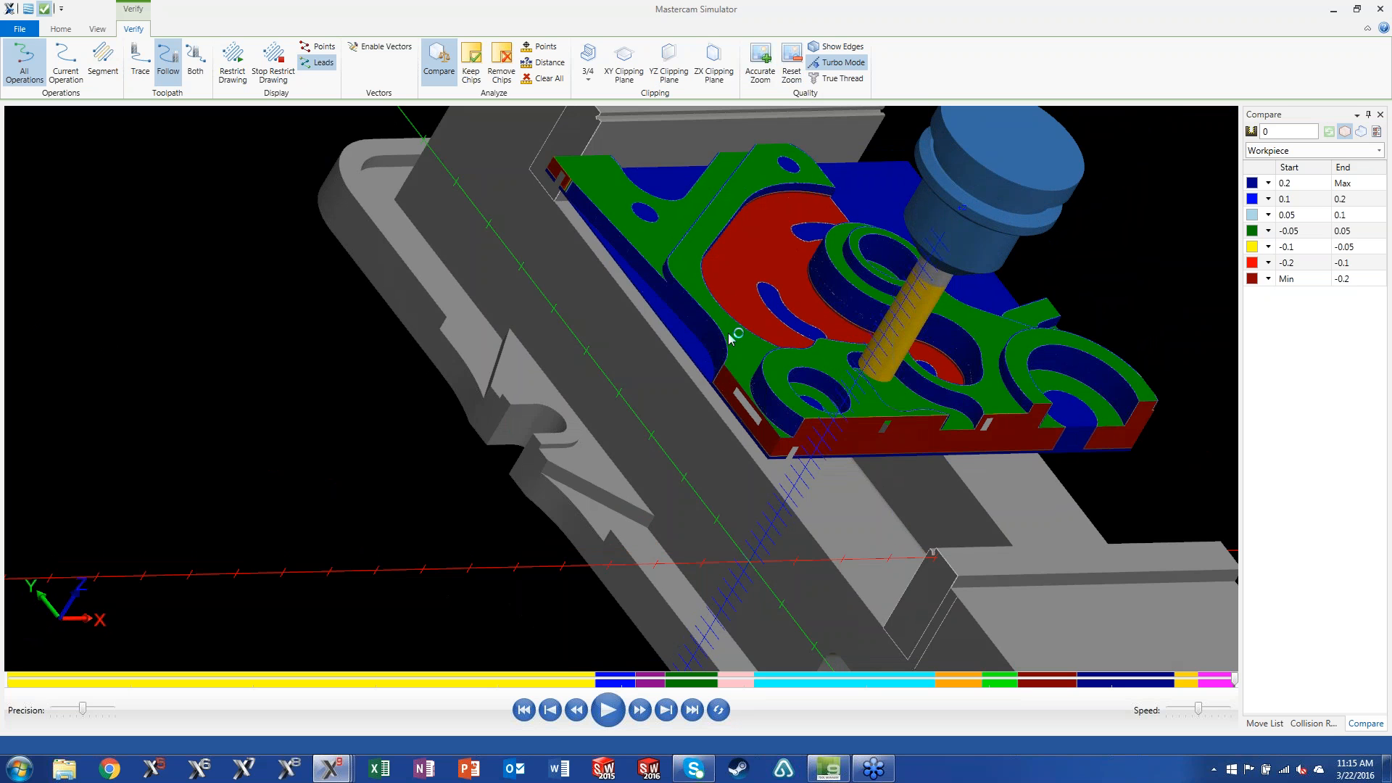
middle_click_drag(719, 360, 834, 446)
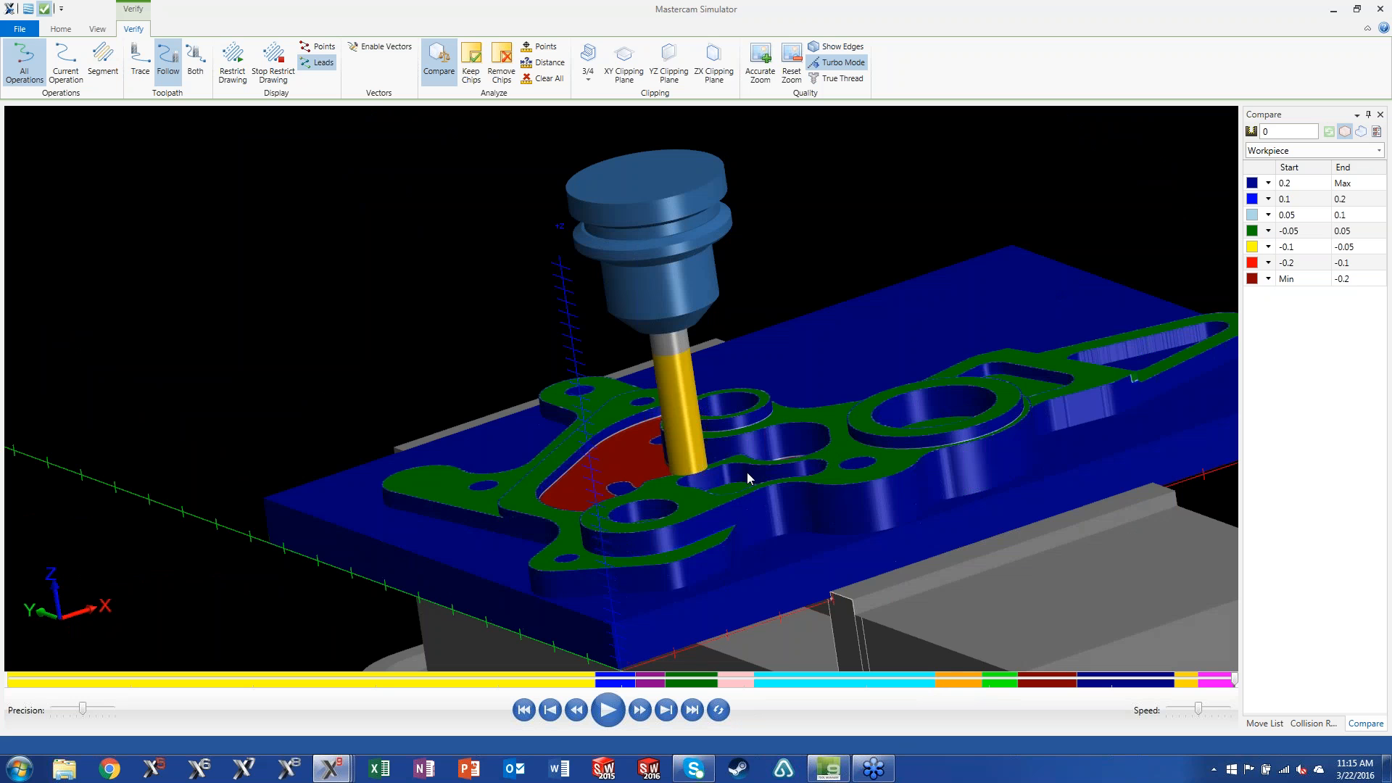
middle_click_drag(942, 345, 785, 522)
scroll(785, 524, "down", 5)
scroll(783, 595, "up", 3)
middle_click_drag(785, 613, 919, 406)
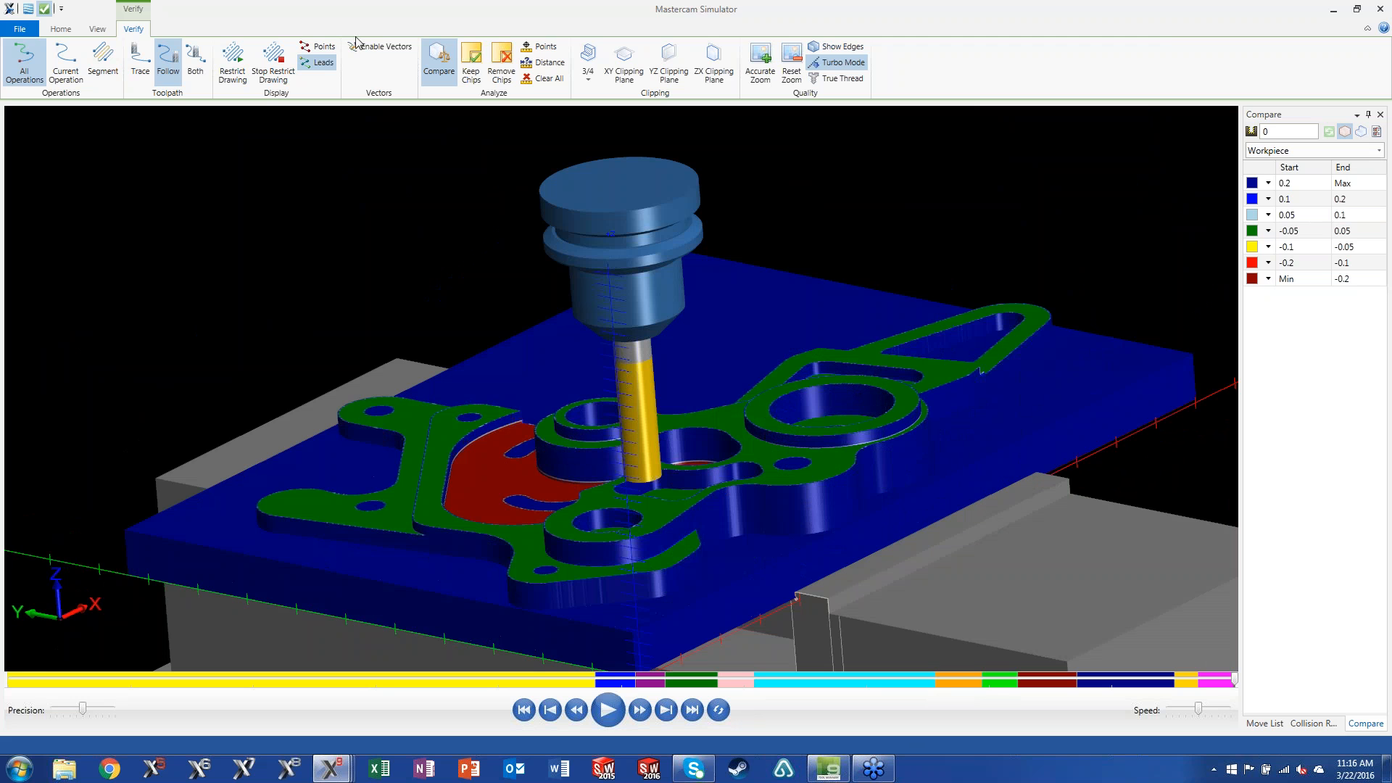
Step: Switch to the Mastercam Lathe window with TUT55_FIN.mcx-9 and start verifying its lathe operations in the simulator
left_click(96, 29)
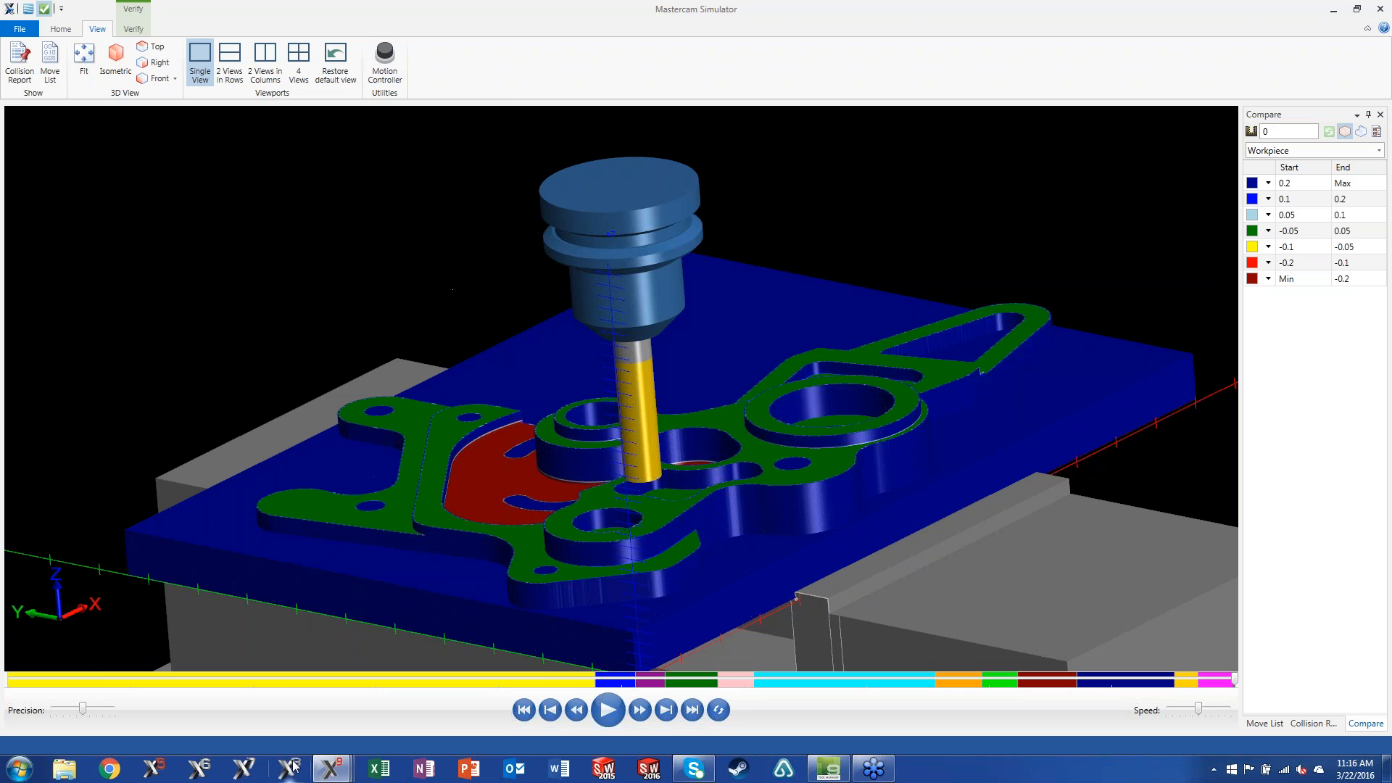
mouse_move(339, 775)
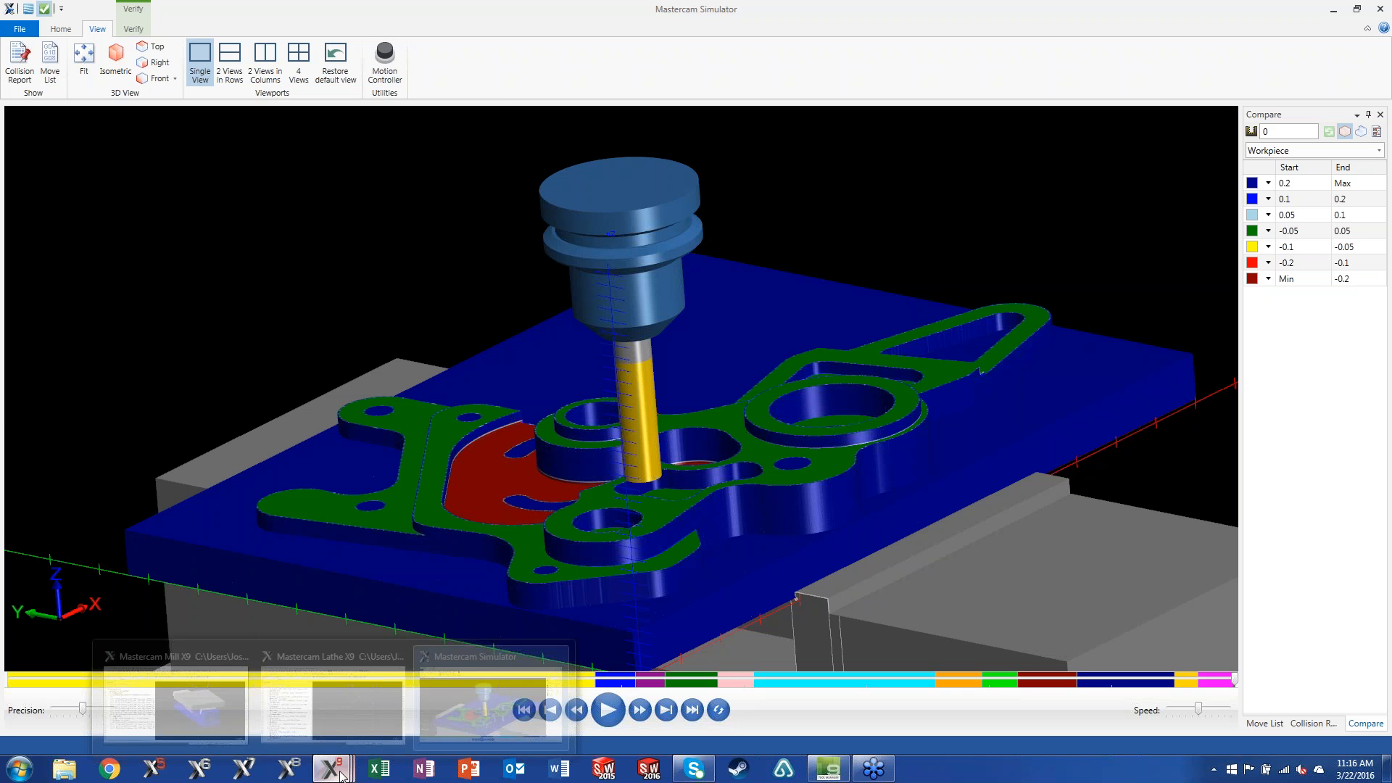
left_click(354, 738)
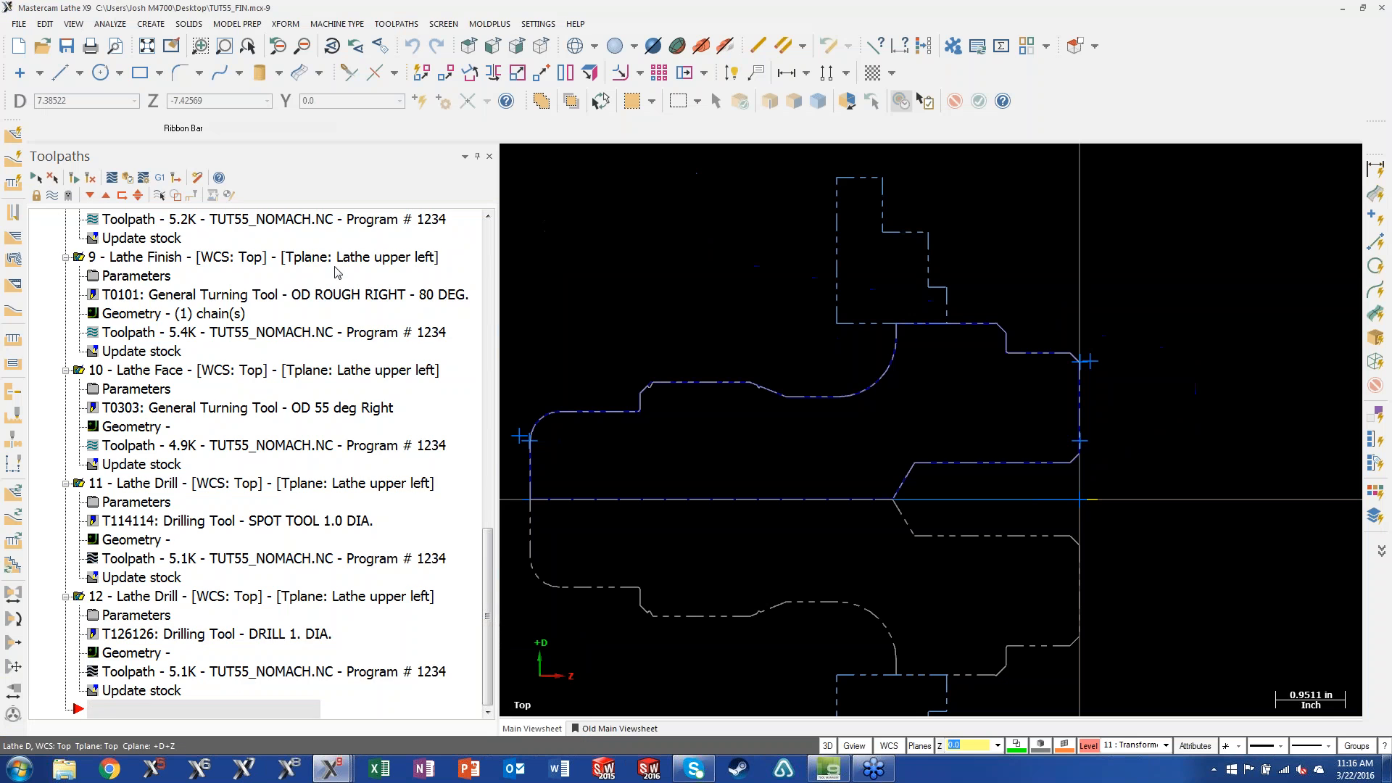
scroll(254, 464, "up", 15)
left_click(144, 177)
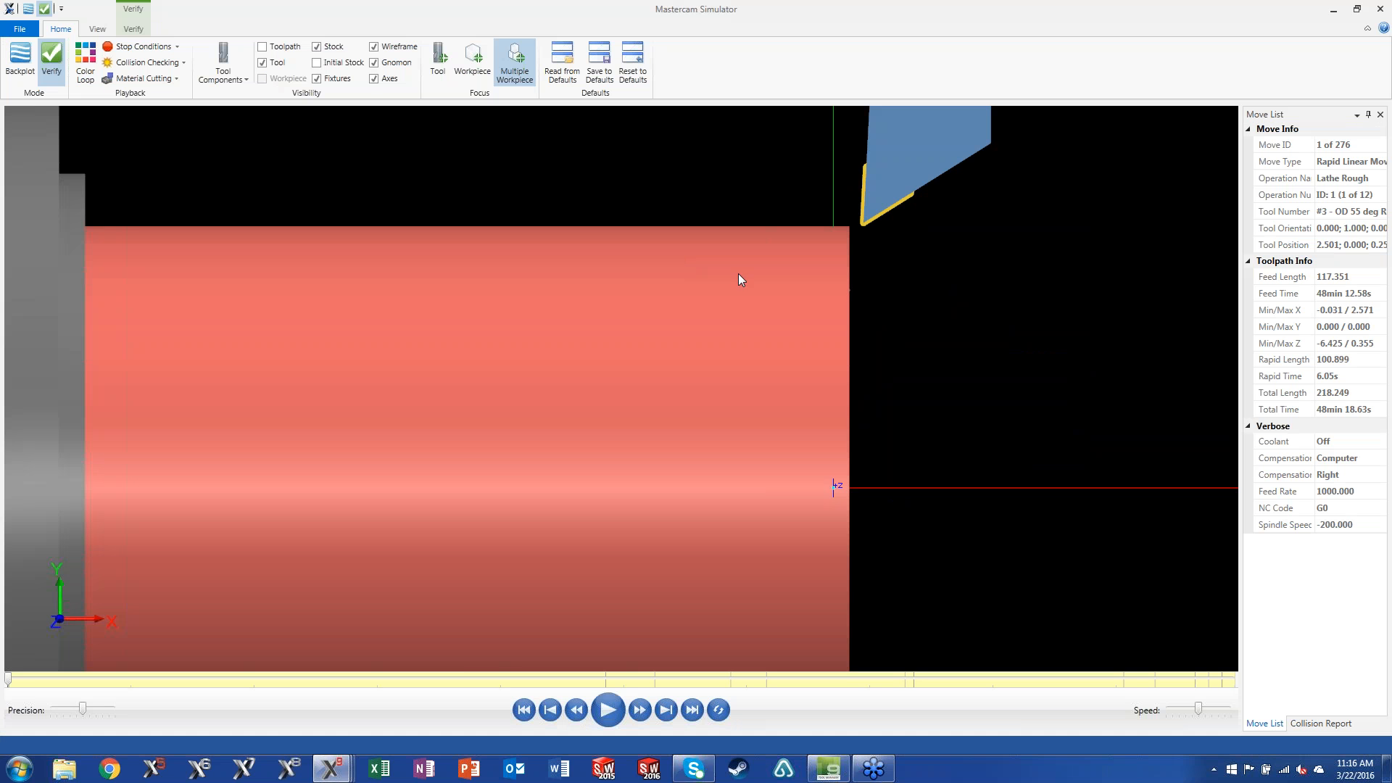
Step: Run the lathe verification through to its last move and examine the turned part in the chuck from several angles
scroll(738, 274, "down", 4)
middle_click_drag(739, 275, 721, 225)
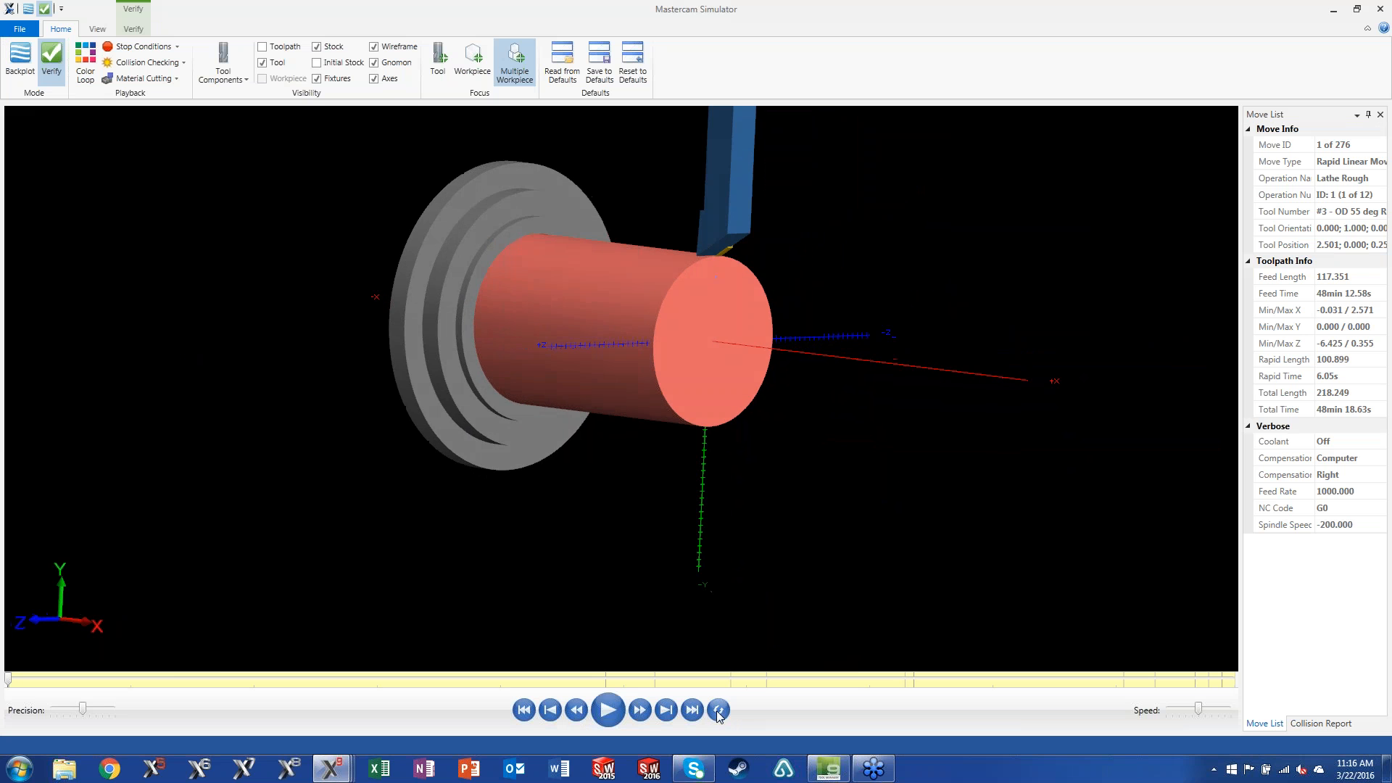
left_click(695, 709)
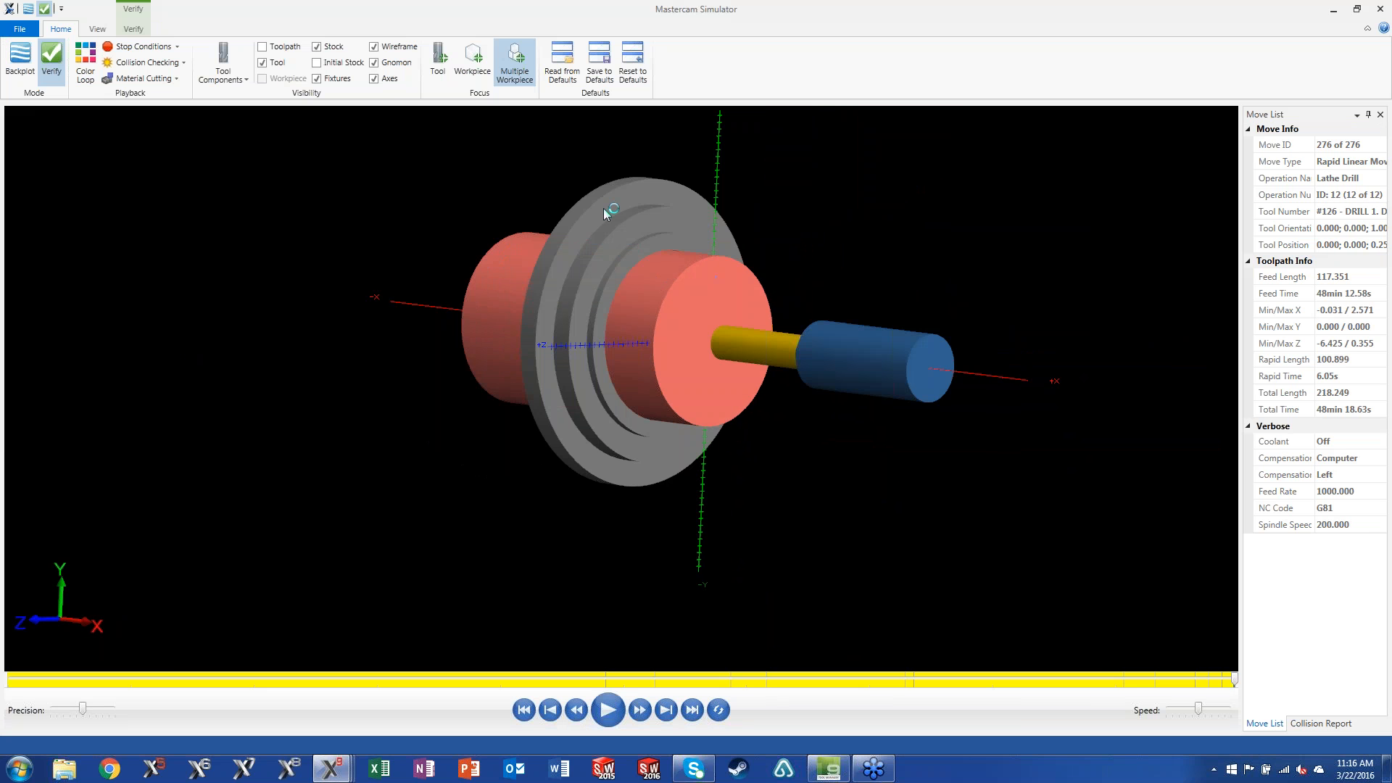
middle_click_drag(559, 217, 666, 377)
scroll(666, 377, "up", 6)
scroll(656, 229, "down", 8)
middle_click_drag(656, 232, 280, 129)
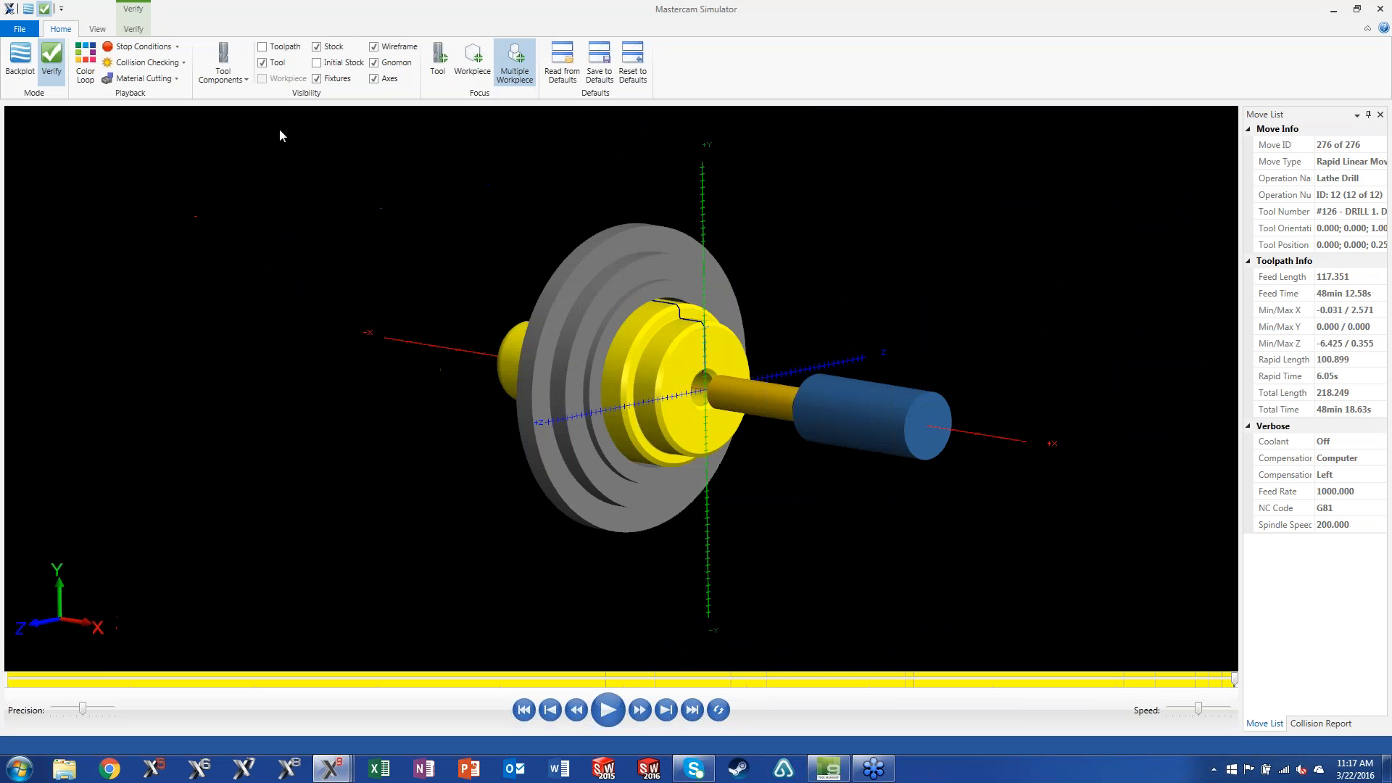
Step: Show the turned part in four viewports, orbit each one separately, try two column views, and return to a single view
left_click(100, 28)
middle_click_drag(290, 210, 377, 213)
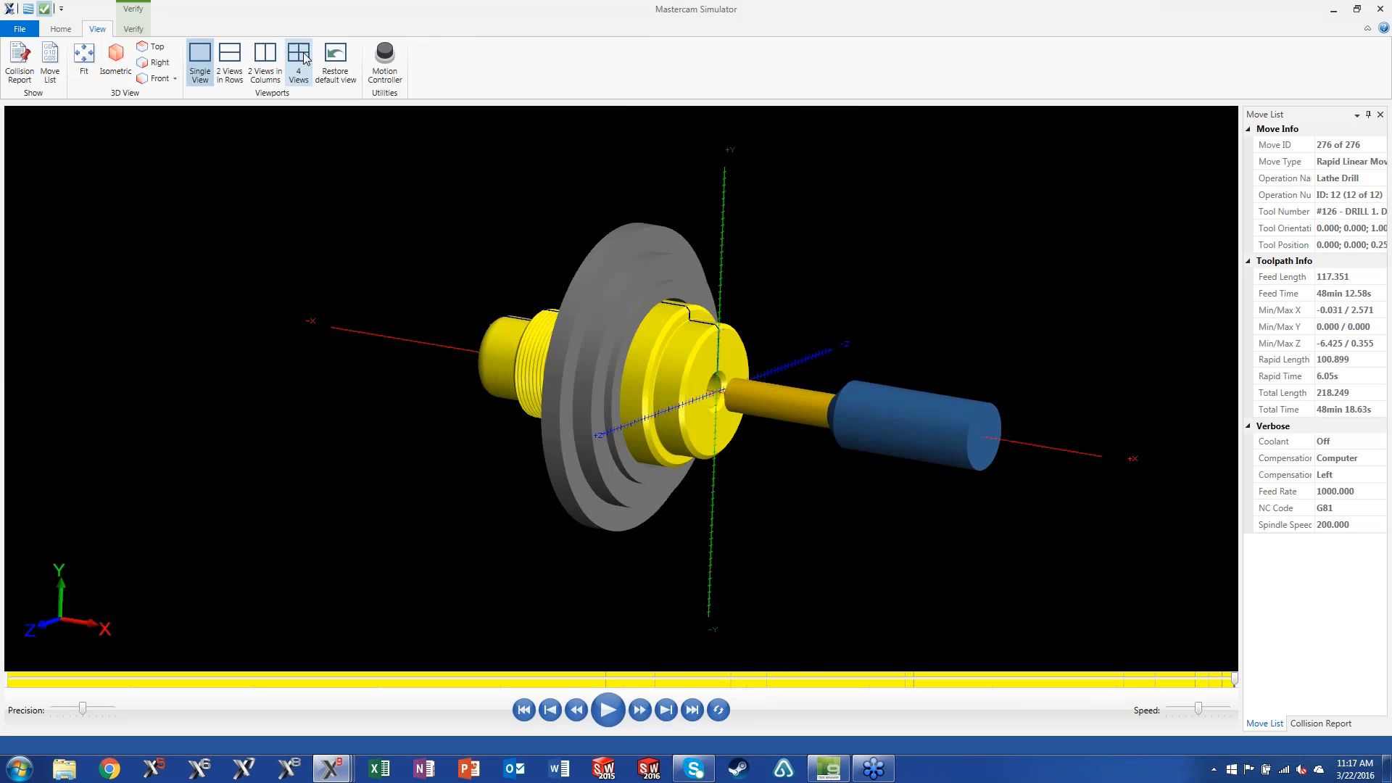
left_click(298, 58)
middle_click_drag(926, 306, 867, 291)
middle_click_drag(925, 504, 701, 483)
middle_click_drag(414, 484, 494, 488)
middle_click_drag(306, 216, 349, 217)
left_click(262, 58)
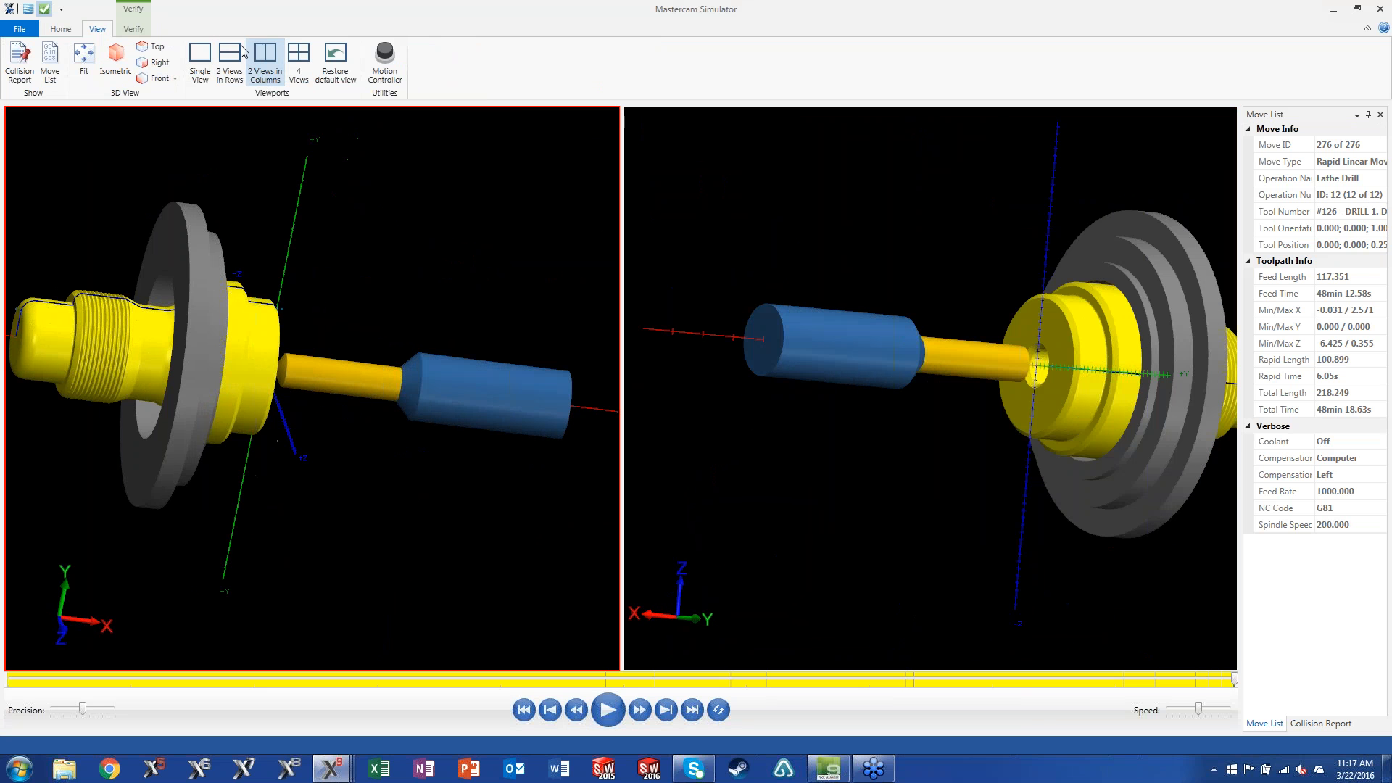
left_click(200, 62)
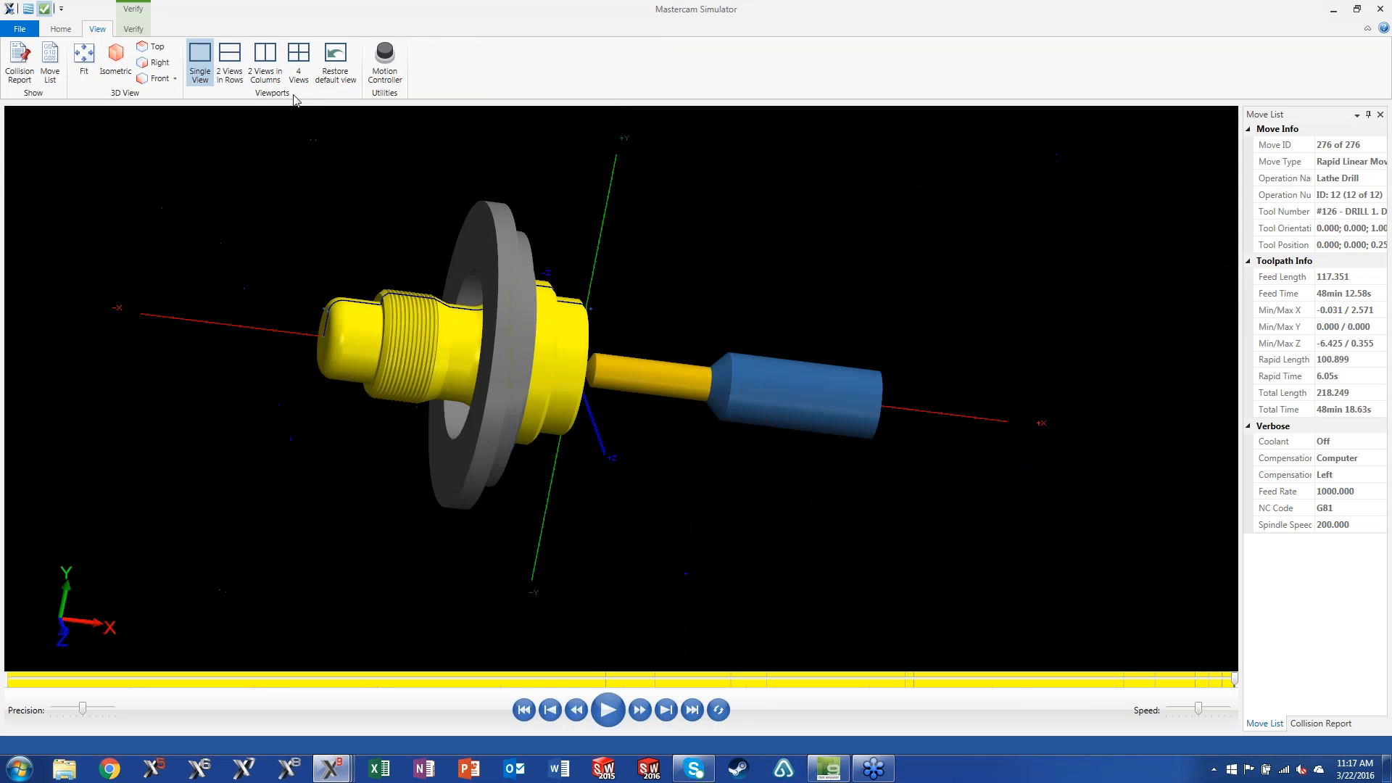
left_click(133, 30)
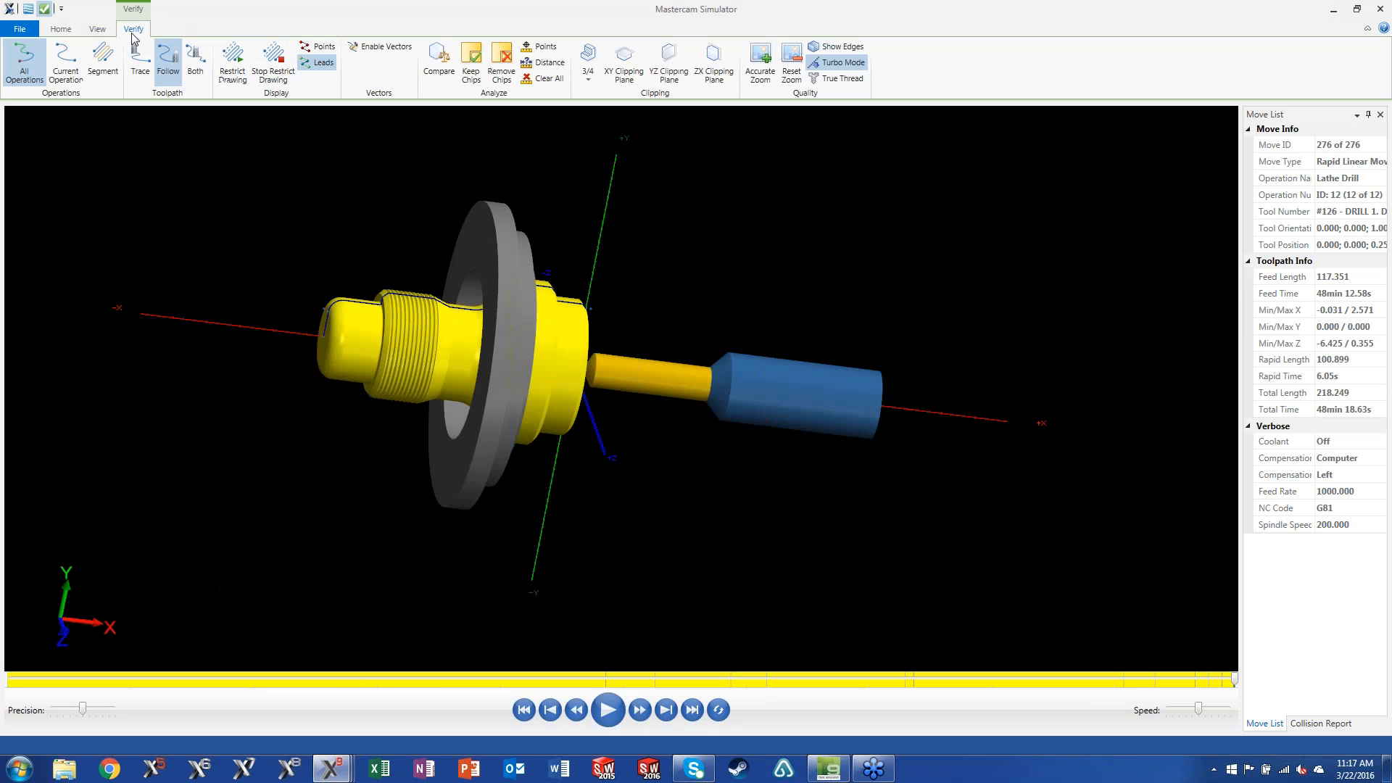
Step: Cut away the 1st quadrant of the turned part with 3/4 clipping, inspect the drilled bore, and turn the clipping off
middle_click_drag(718, 276, 654, 267)
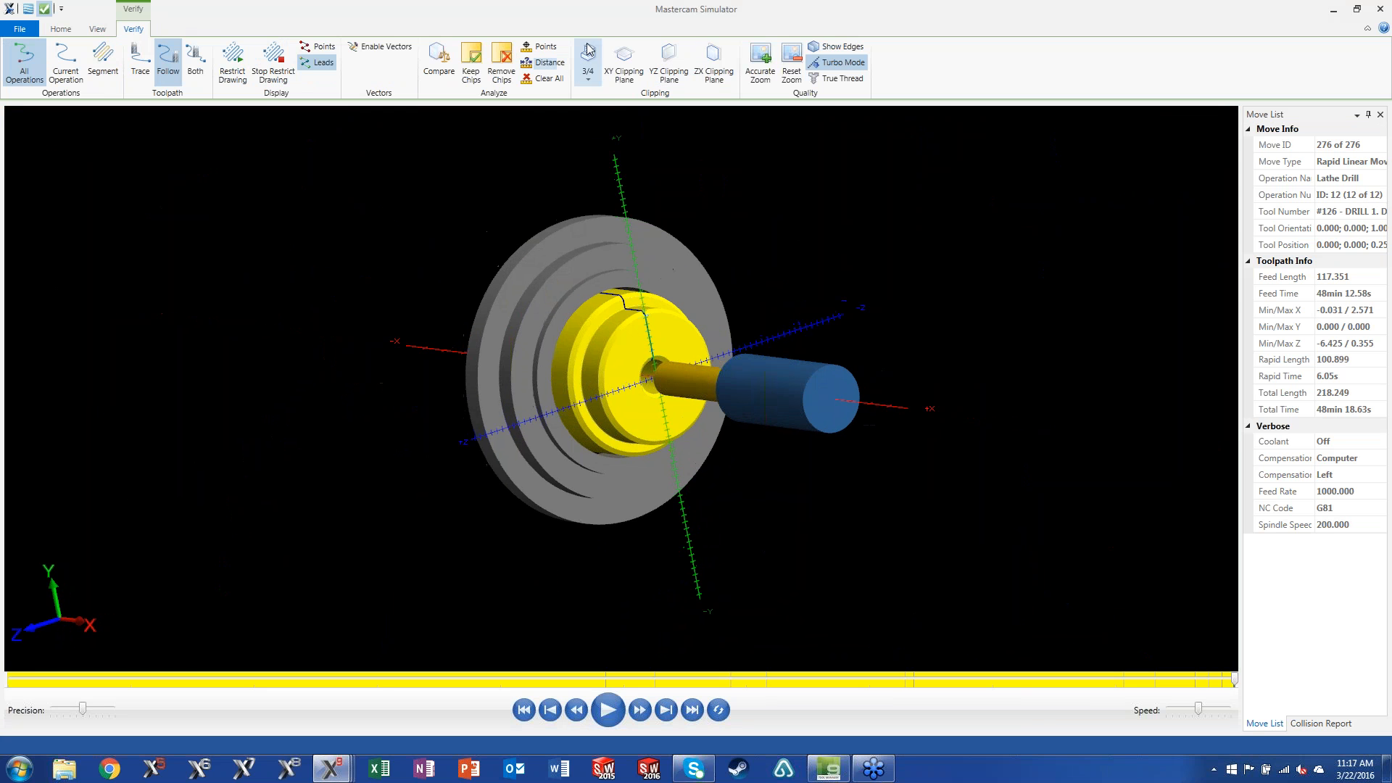
left_click(588, 81)
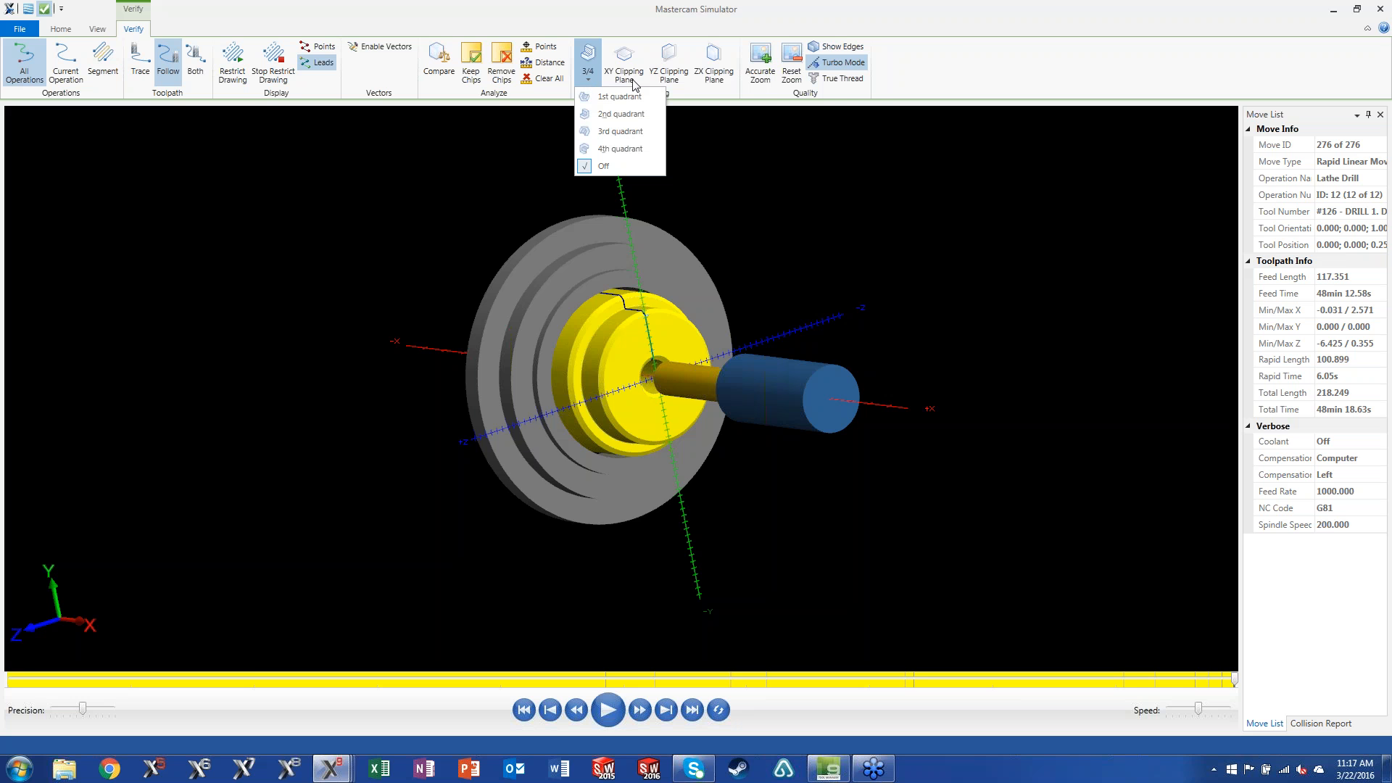
left_click(620, 97)
middle_click_drag(749, 271, 843, 326)
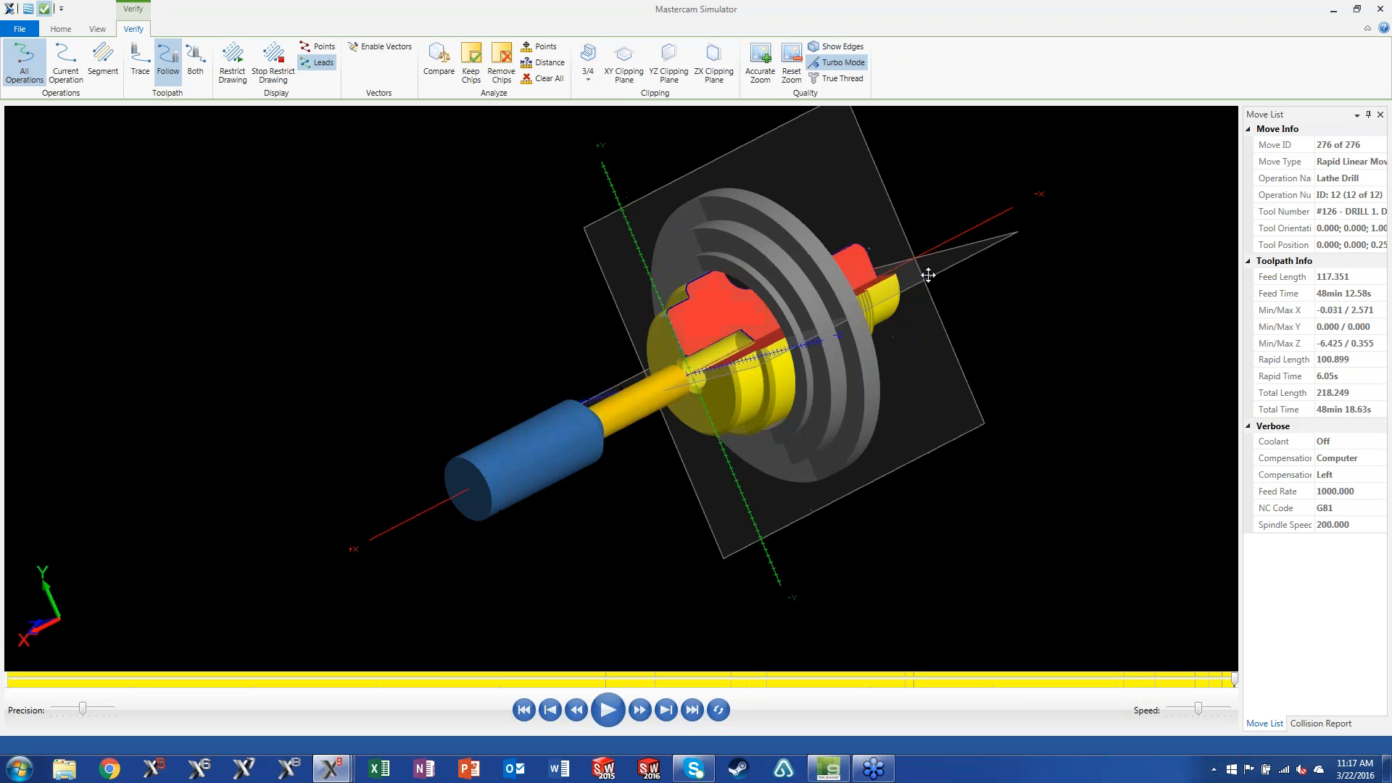
middle_click_drag(926, 274, 975, 301)
left_click(587, 80)
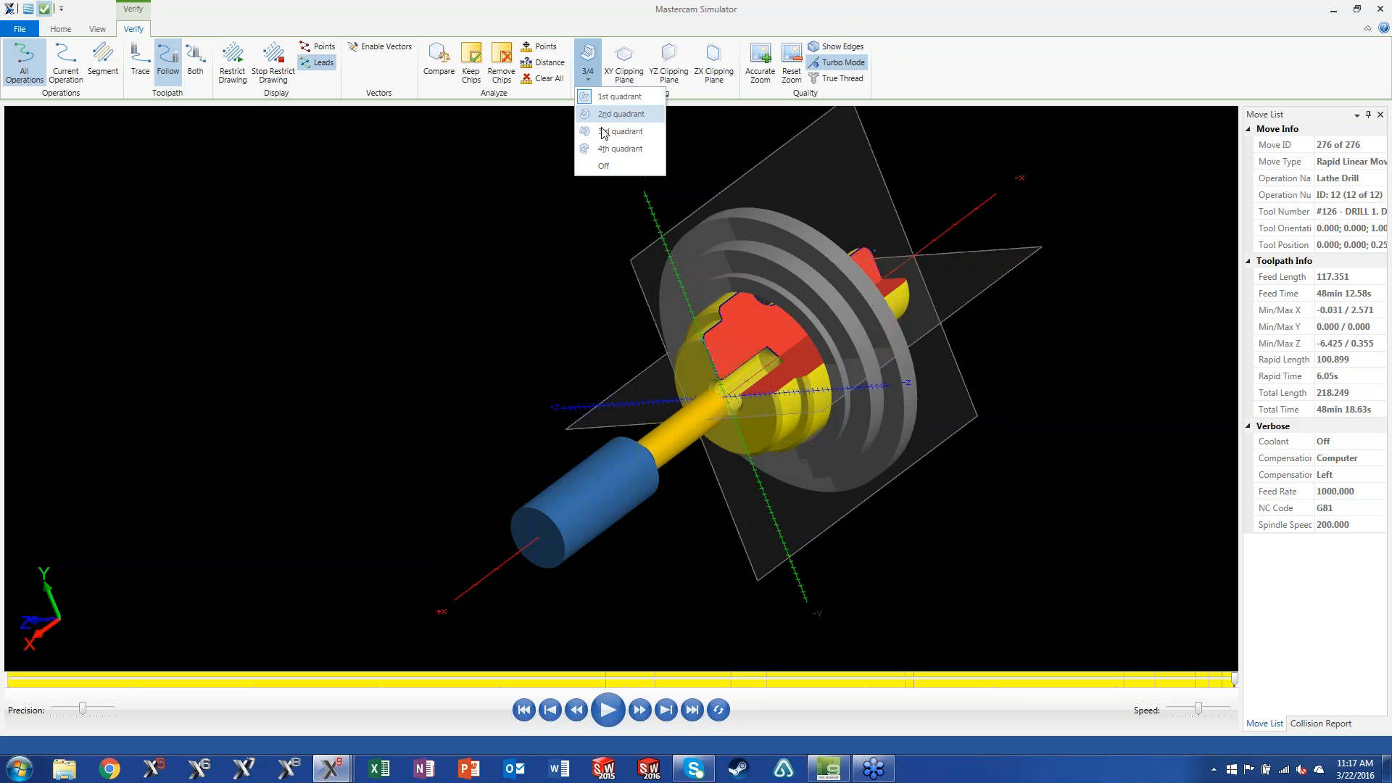
left_click(605, 166)
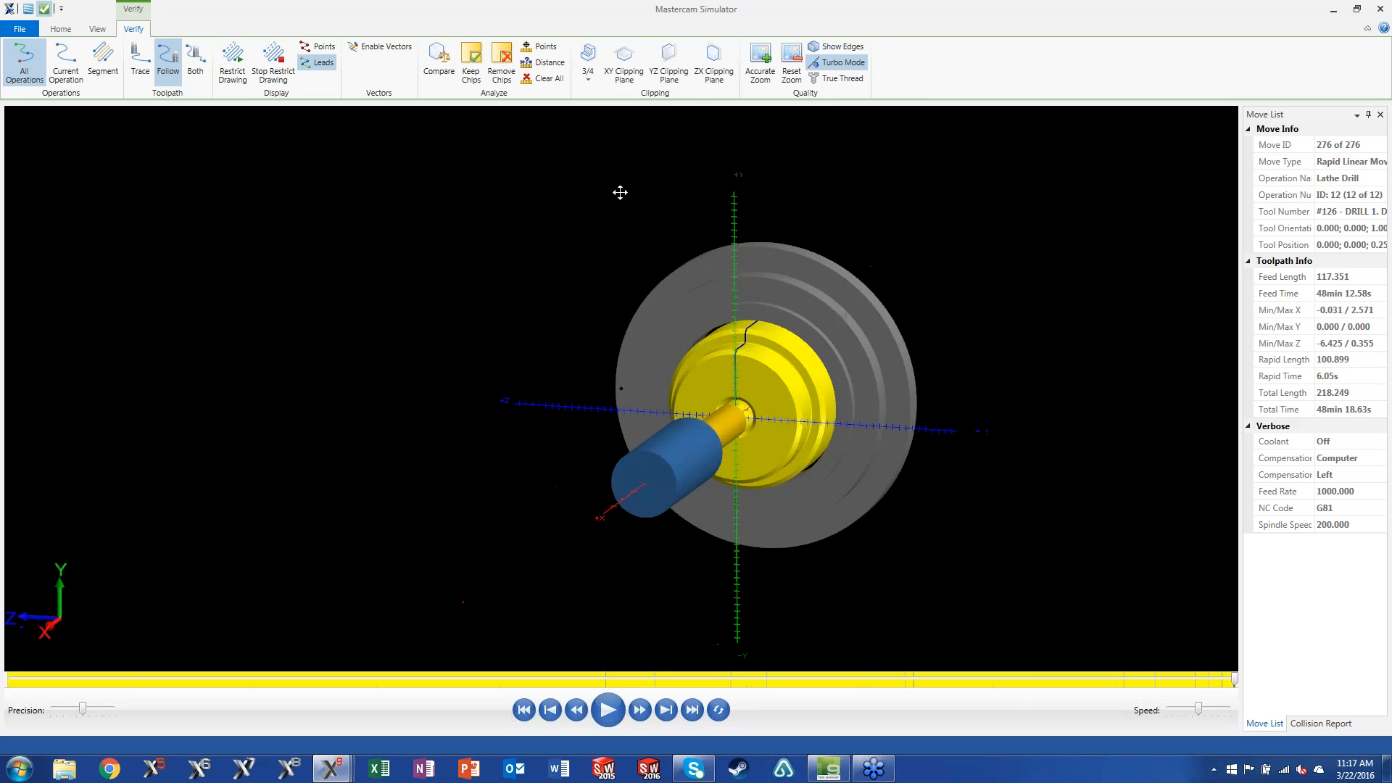
Step: Section the turned part with the XY clipping plane and inspect the cut faces from several angles
middle_click_drag(880, 239, 875, 368)
mouse_move(787, 388)
middle_mouse_down()
mouse_move(836, 358)
mouse_move(779, 394)
middle_mouse_up()
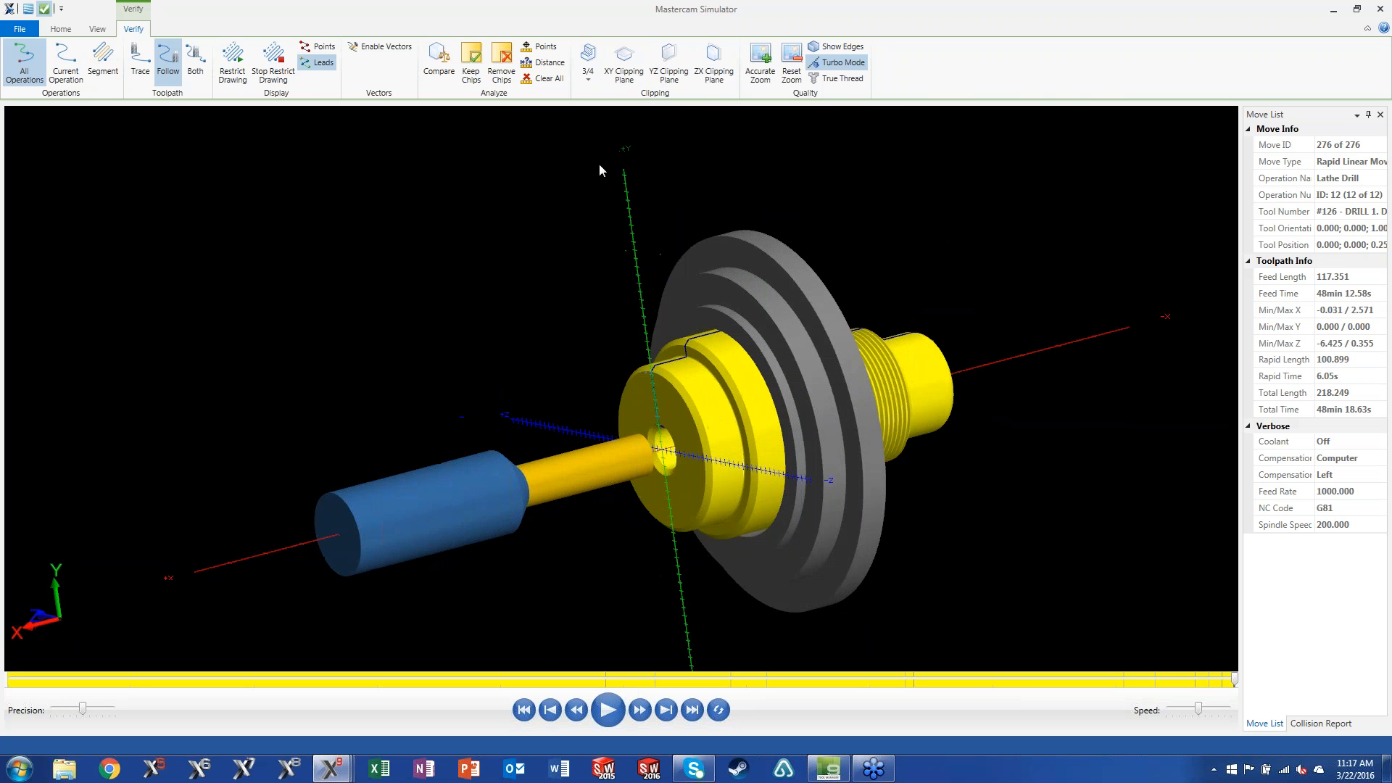
left_click(625, 75)
middle_click_drag(611, 158, 893, 389)
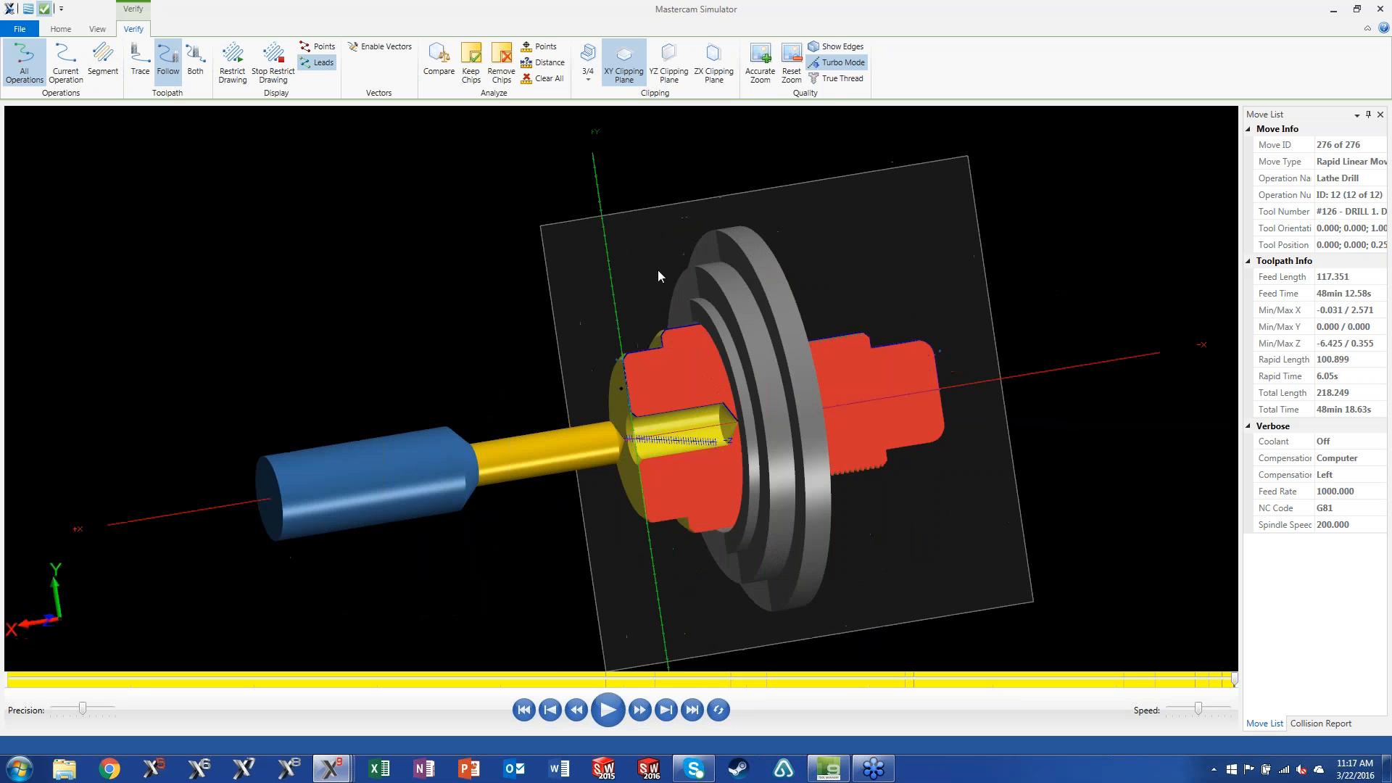
middle_click_drag(491, 336, 614, 451)
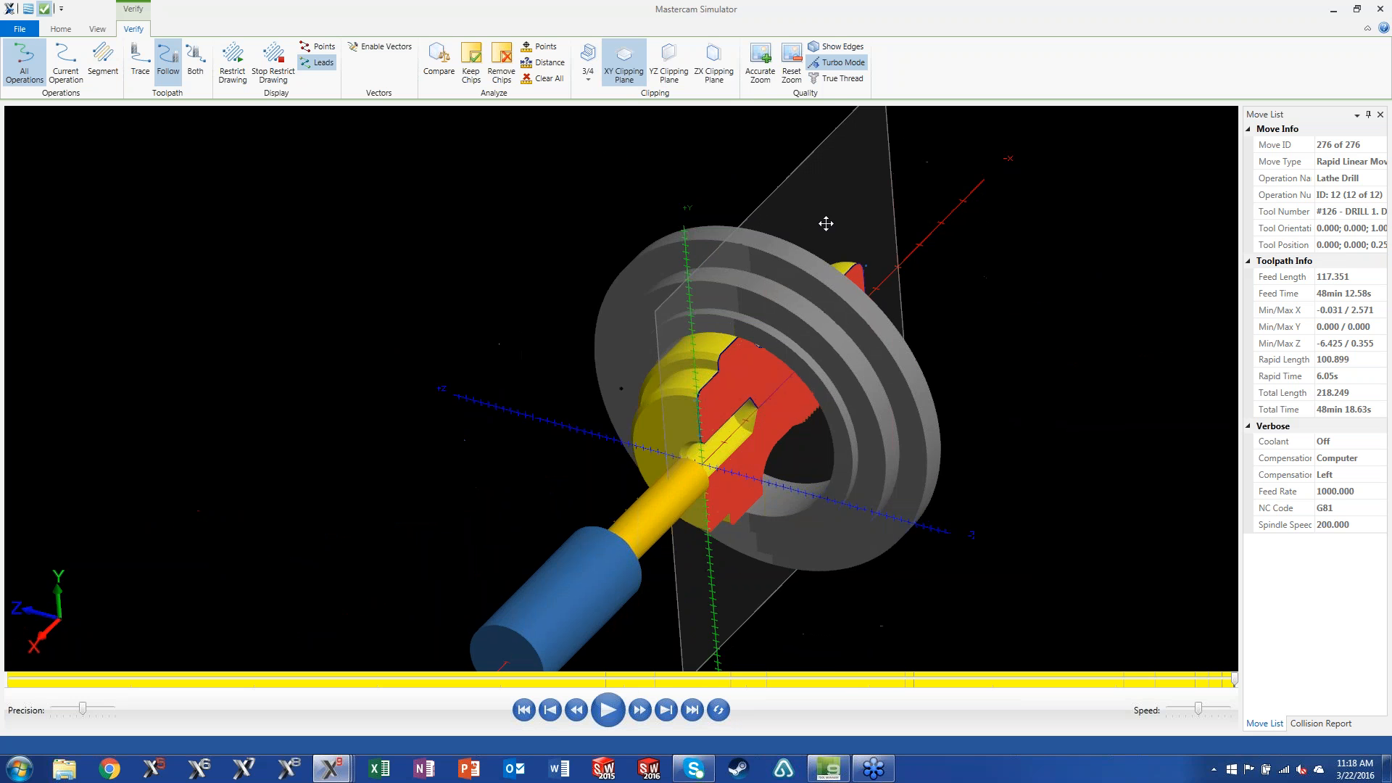
middle_click_drag(1103, 506, 1060, 317)
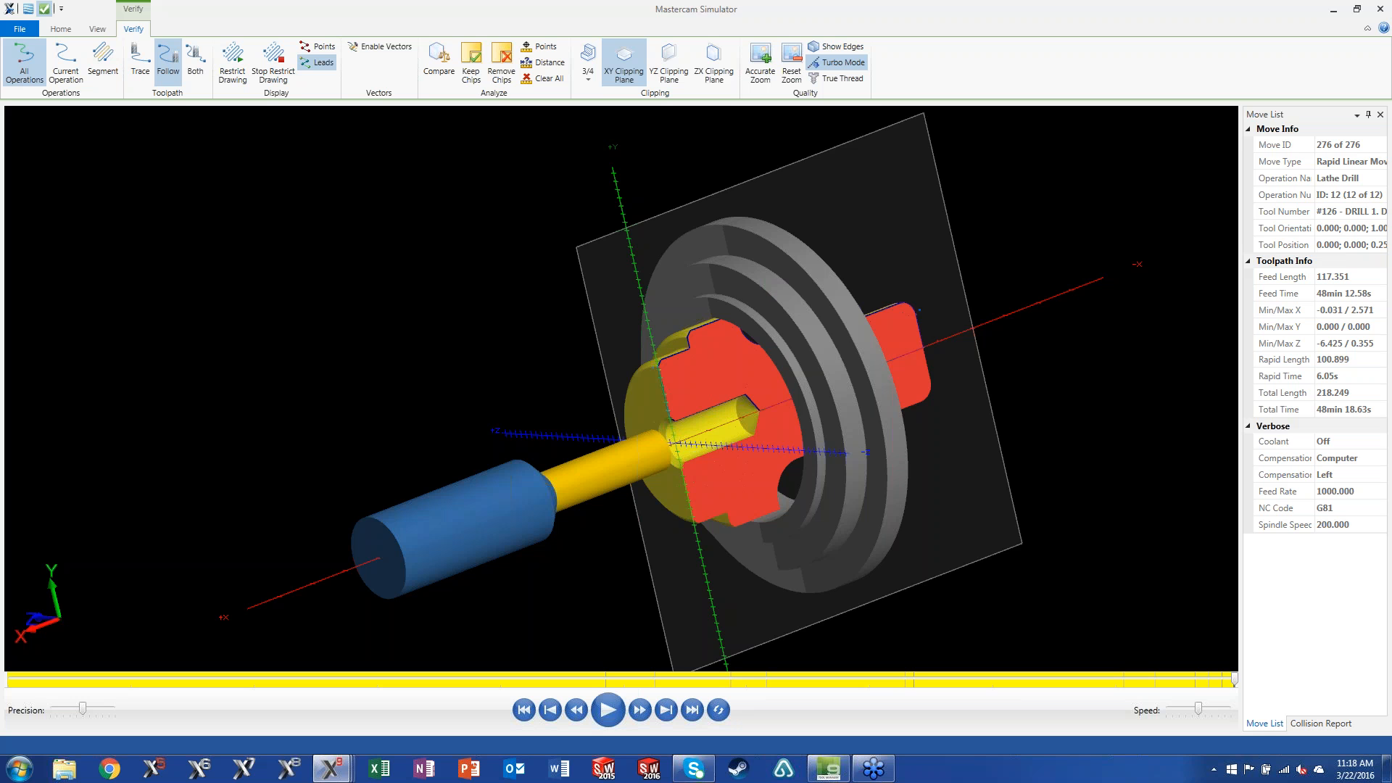
mouse_move(911, 224)
left_mouse_down()
mouse_move(947, 245)
mouse_move(899, 231)
left_mouse_up()
Step: Section the part with the YZ clipping plane instead, inspect it from both sides, and restore the full part
left_click(670, 67)
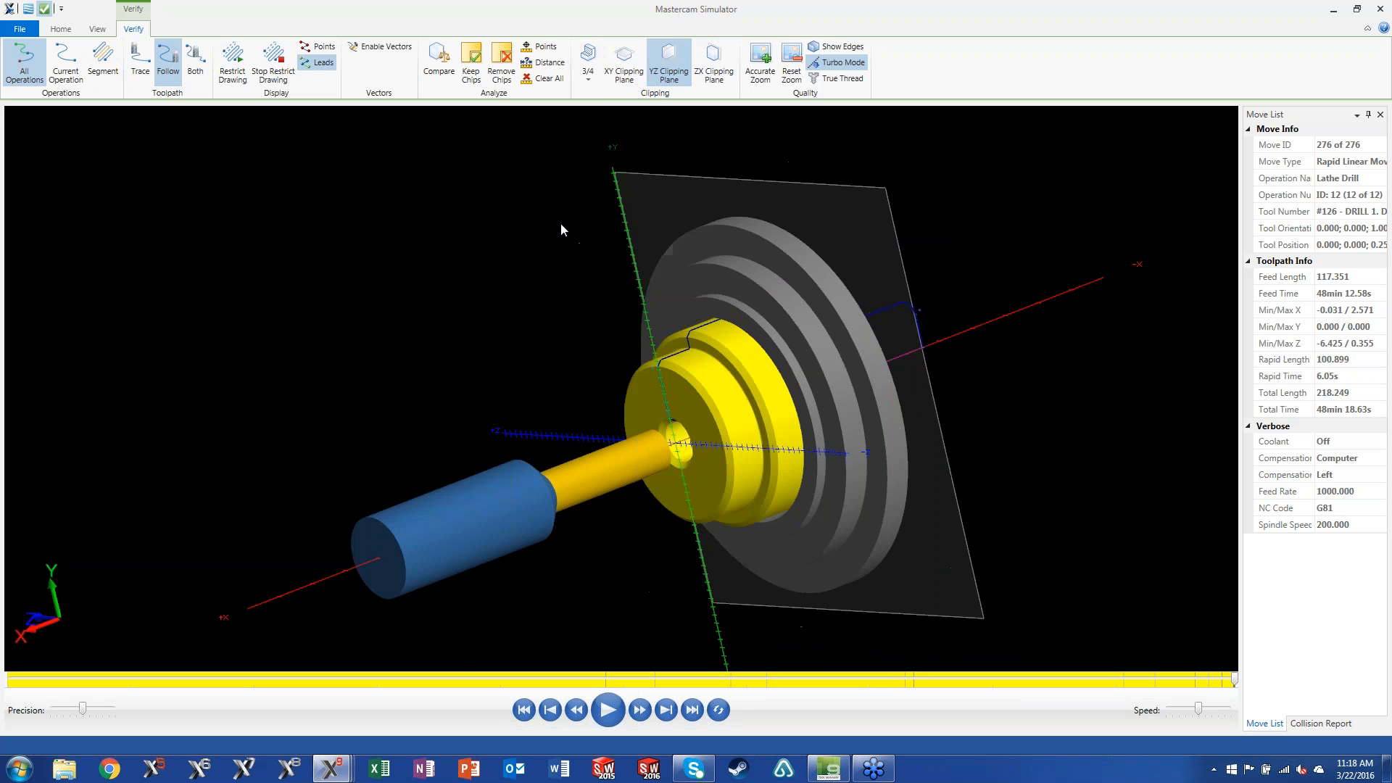
middle_click_drag(546, 220, 528, 221)
middle_click_drag(439, 239, 723, 315)
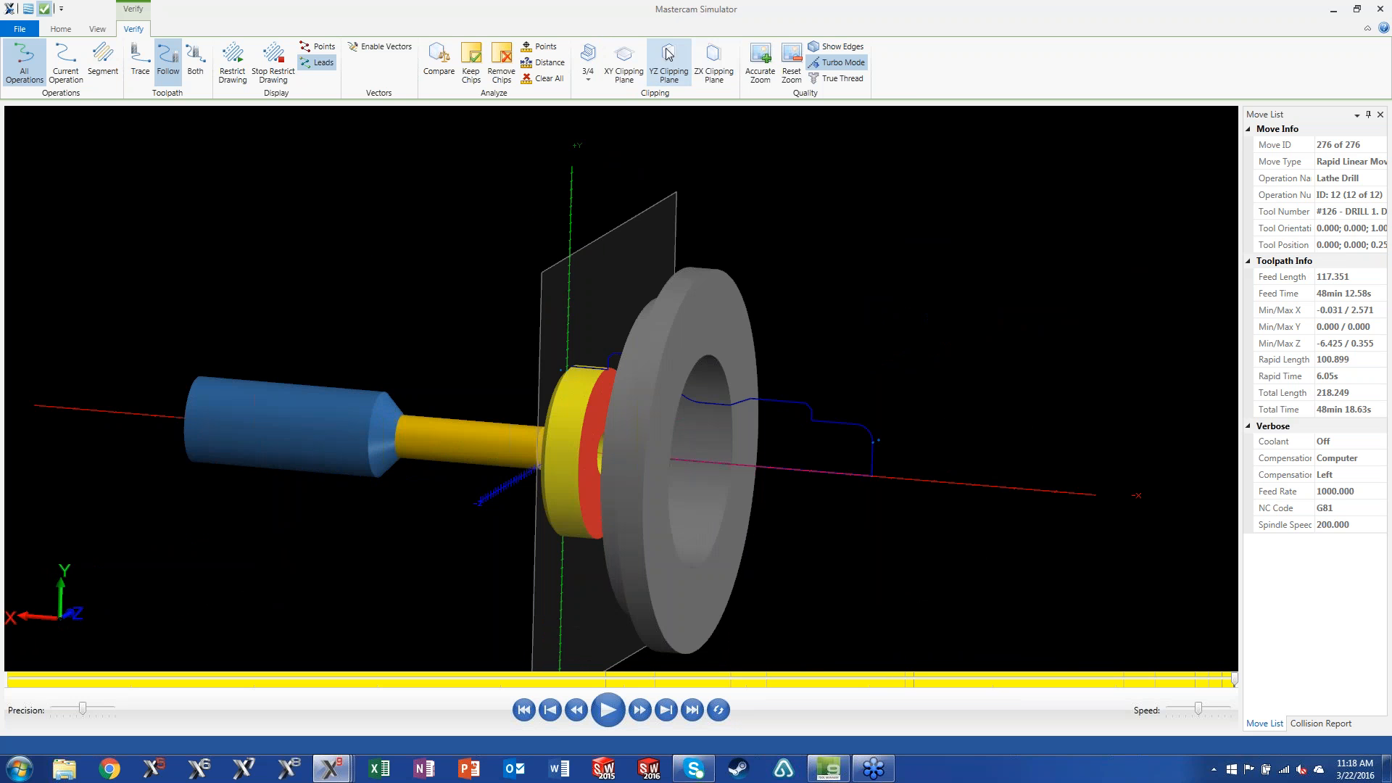
left_click(678, 66)
middle_click_drag(369, 237, 478, 250)
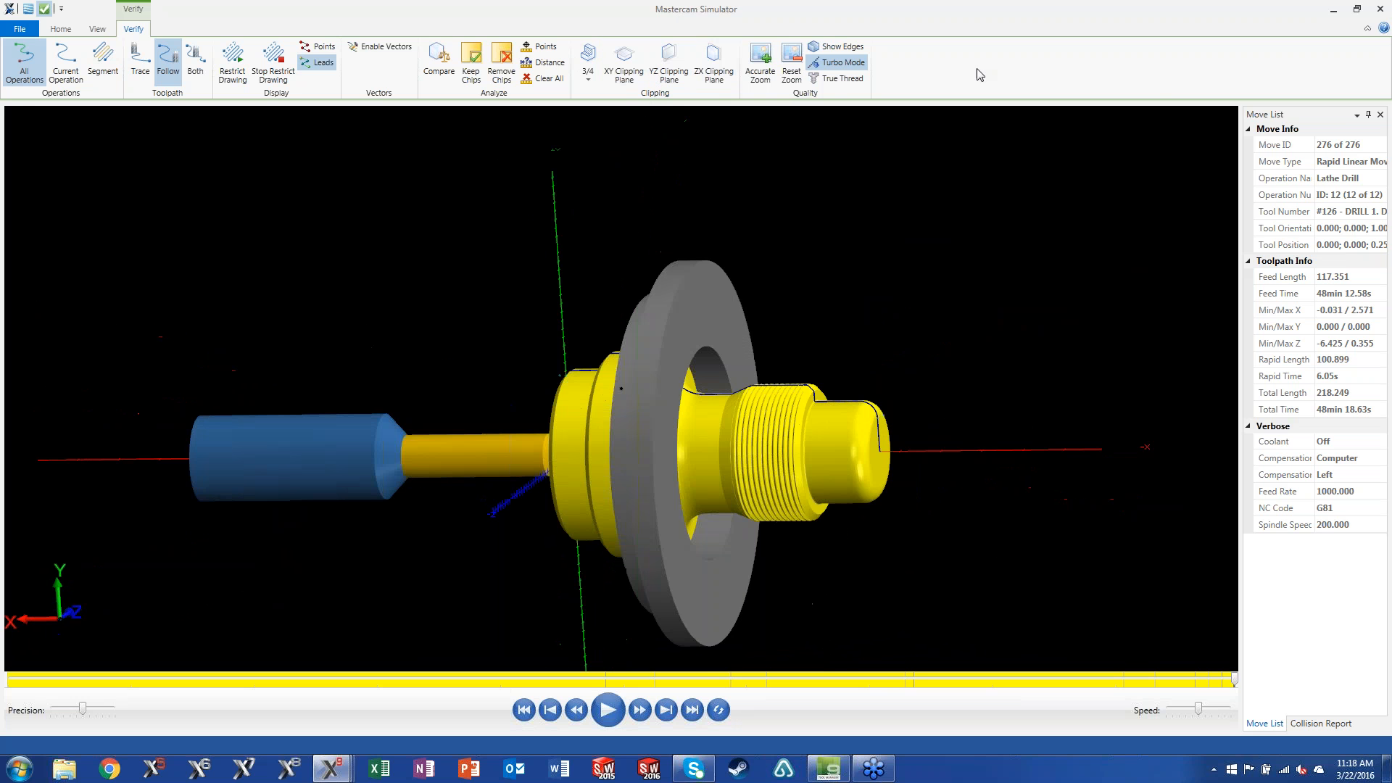
Step: Display the part's edges, examine the outlined thread and shoulders up close, and turn the edge display off
left_click(842, 49)
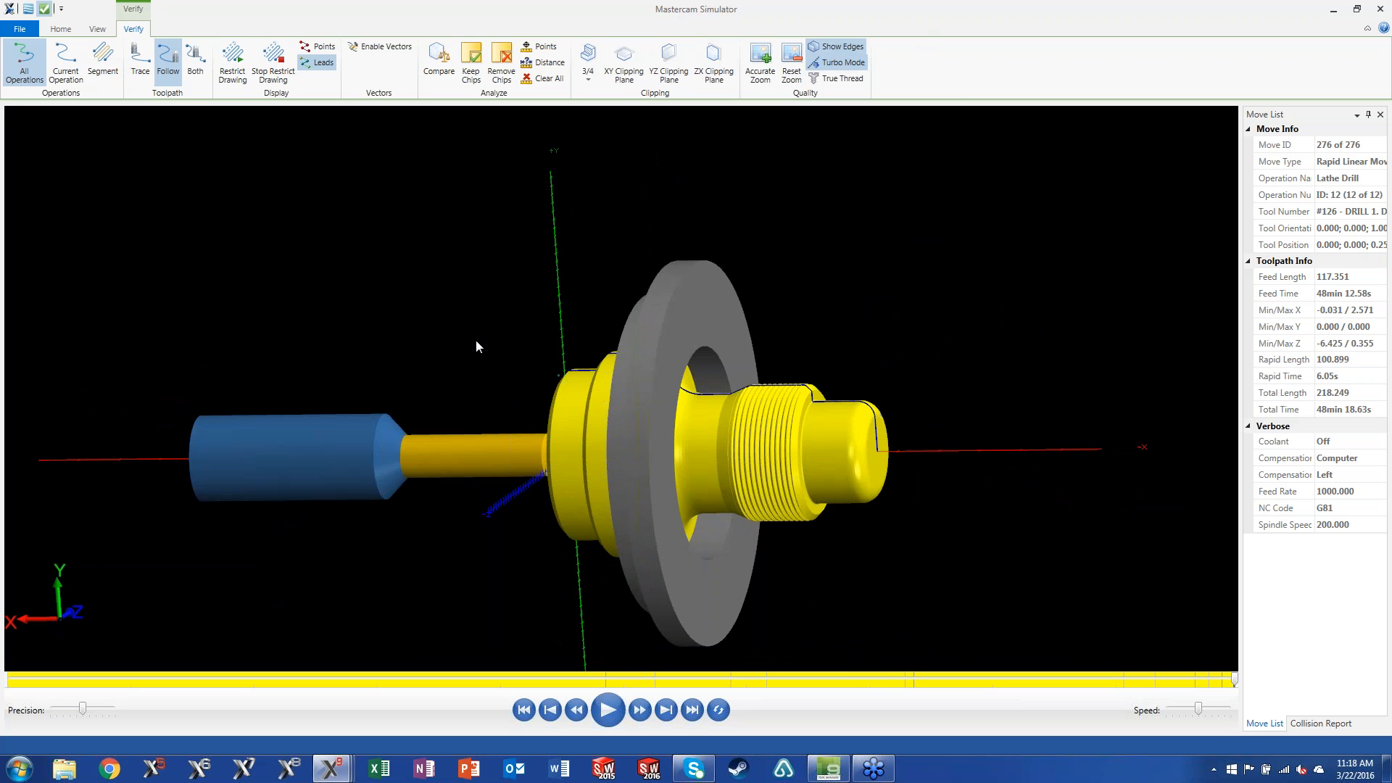
middle_click_drag(494, 340, 540, 340)
scroll(841, 479, "up", 3)
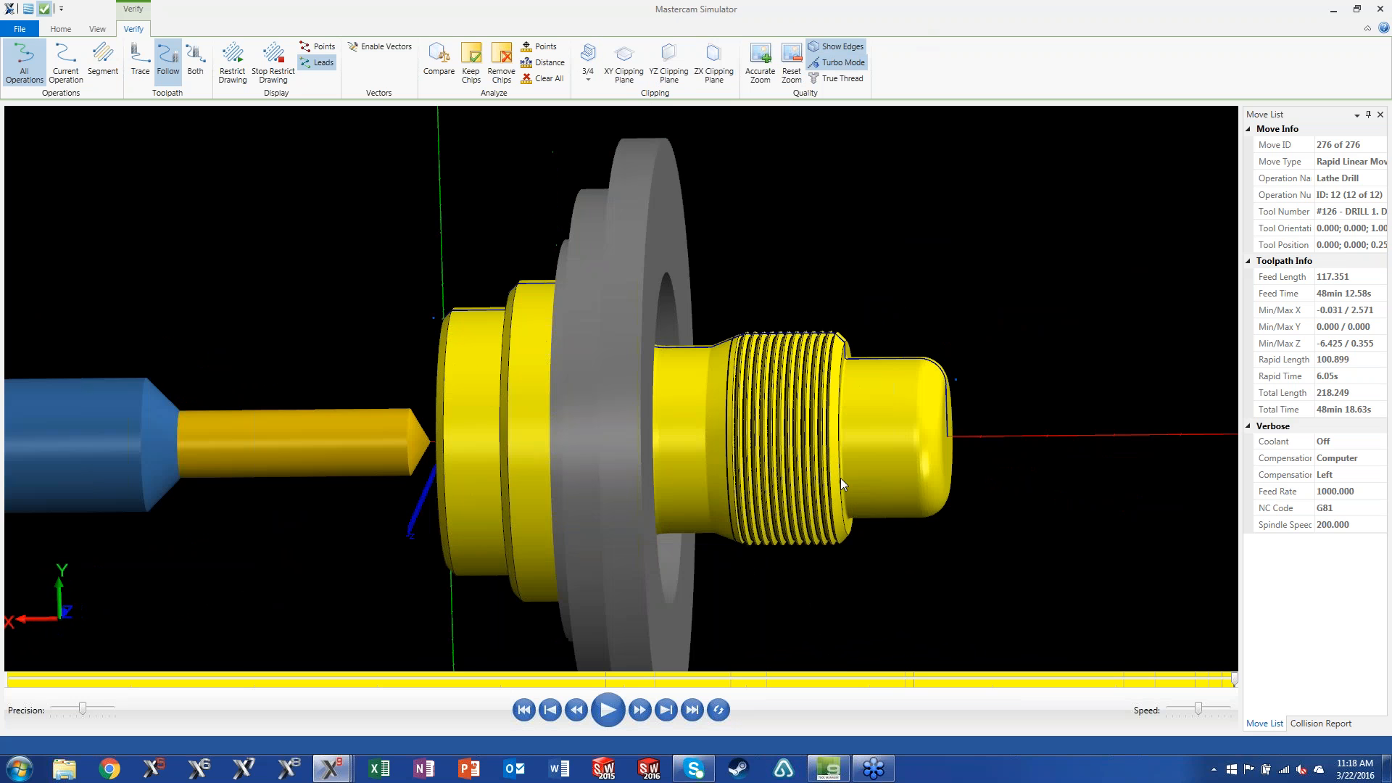
scroll(841, 477, "up", 2)
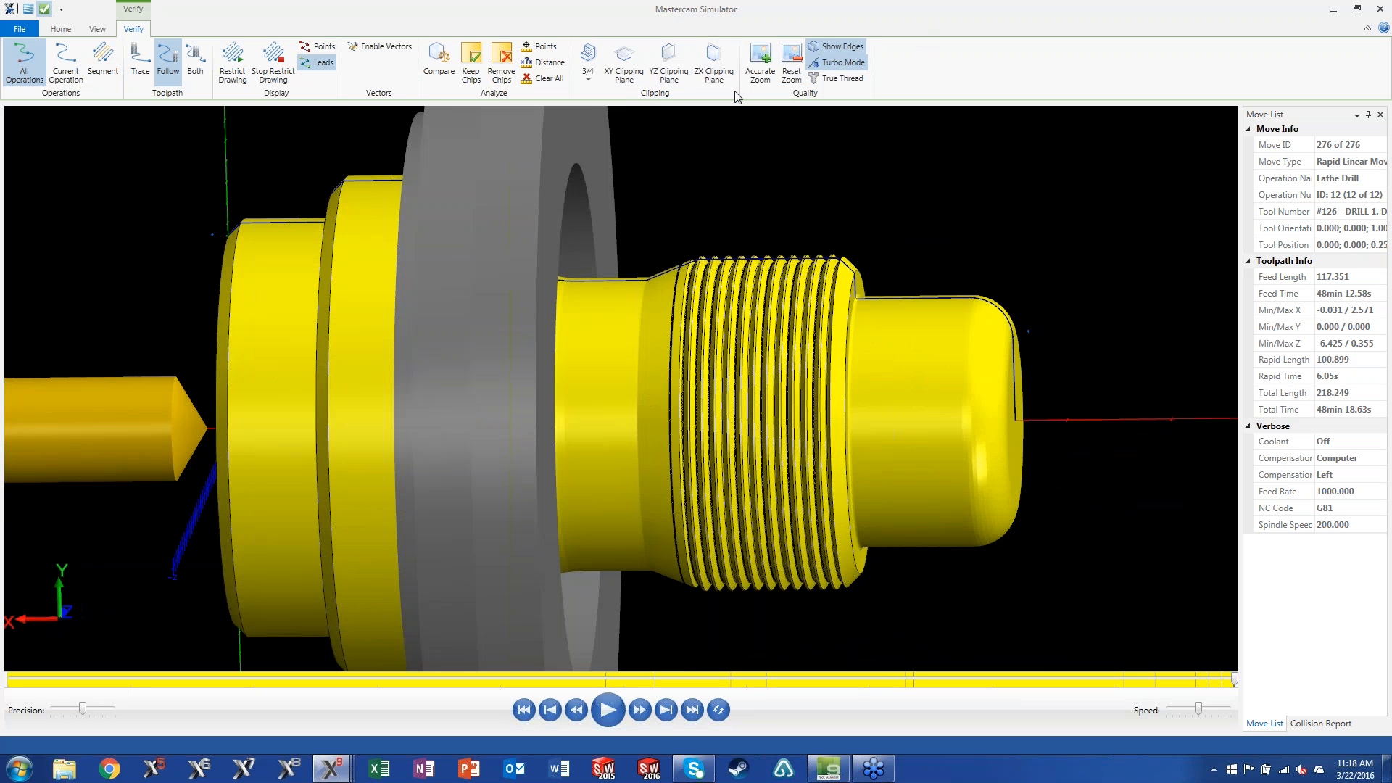
middle_click_drag(749, 138, 767, 228)
scroll(790, 234, "up", 2)
scroll(811, 233, "down", 4)
middle_click_drag(1026, 178, 906, 204)
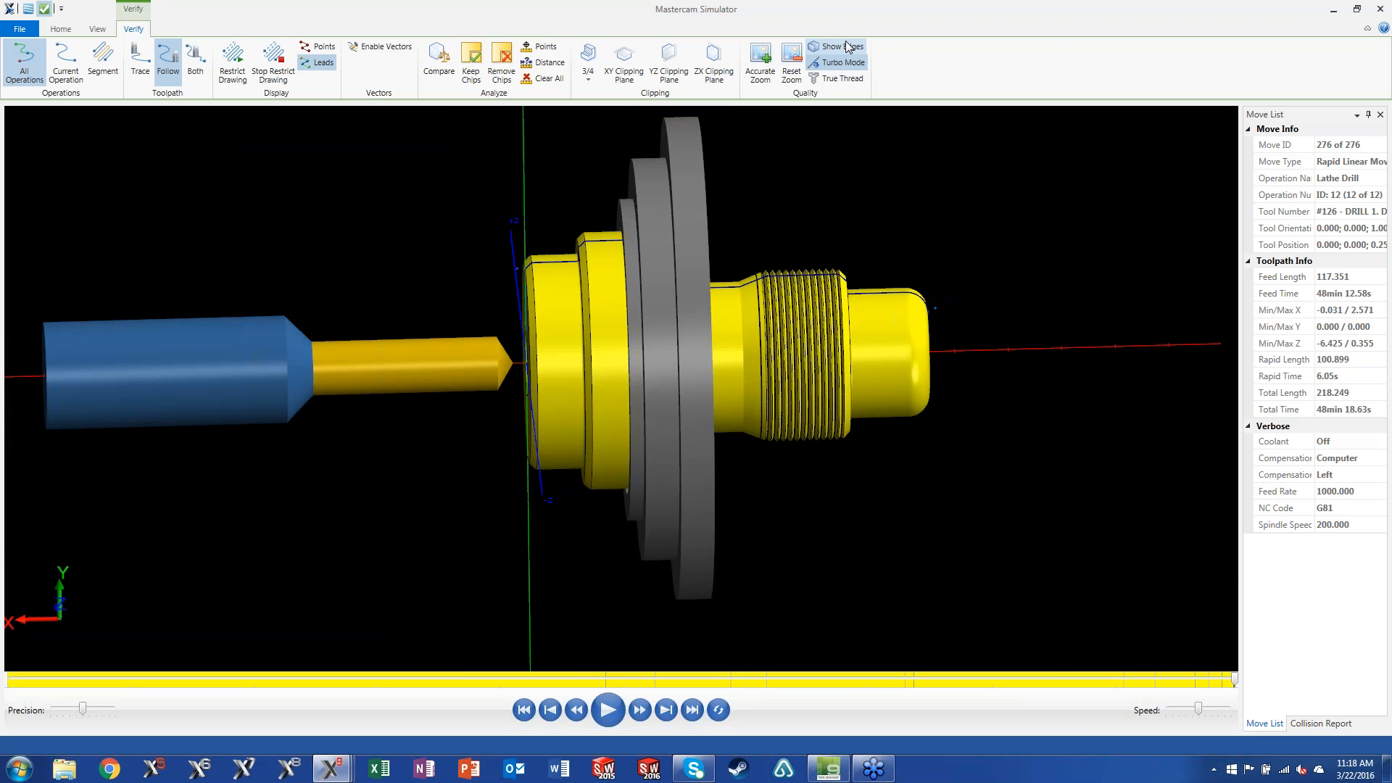
left_click(842, 63)
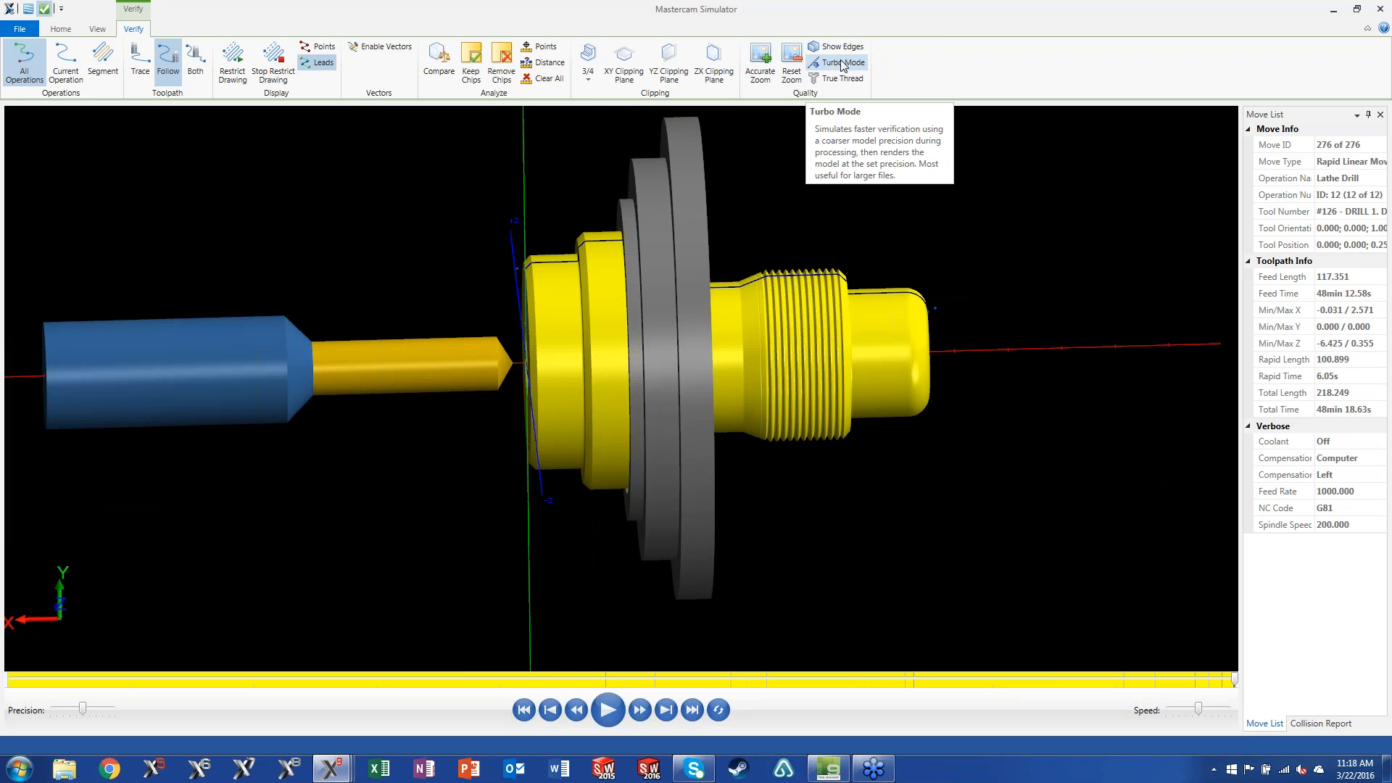
Step: Examine the threaded section of the turned part up close from several angles
middle_click_drag(998, 219, 870, 167)
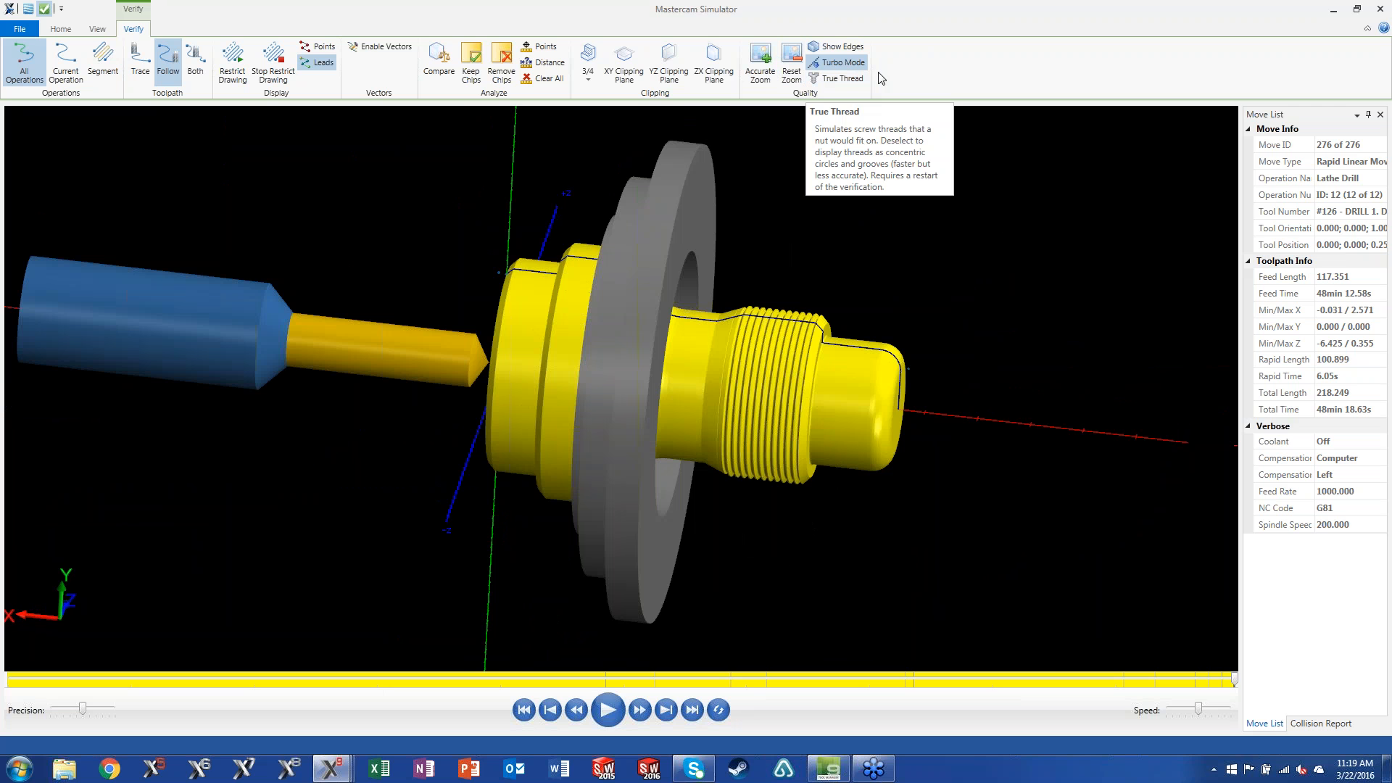
middle_click_drag(785, 222, 810, 186)
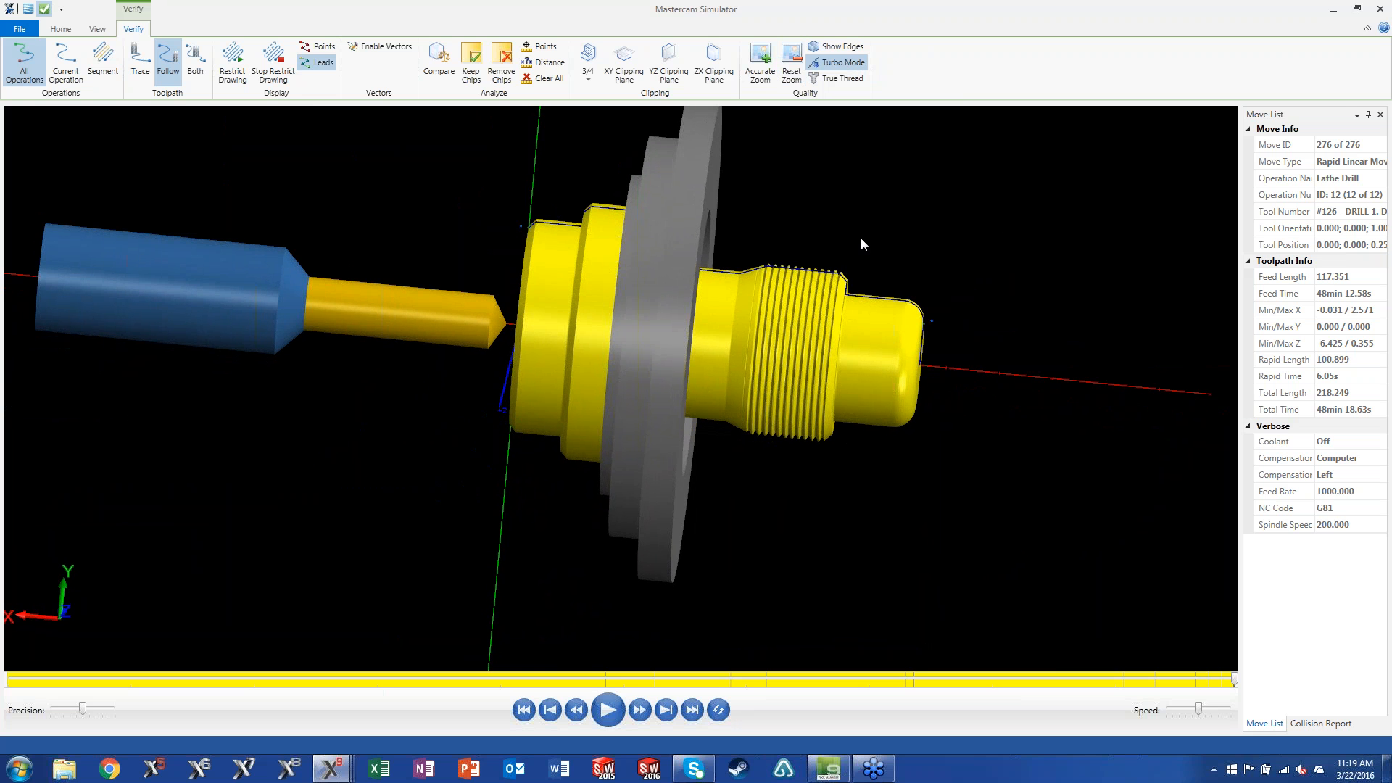
scroll(841, 247, "up", 3)
middle_click_drag(833, 251, 724, 302)
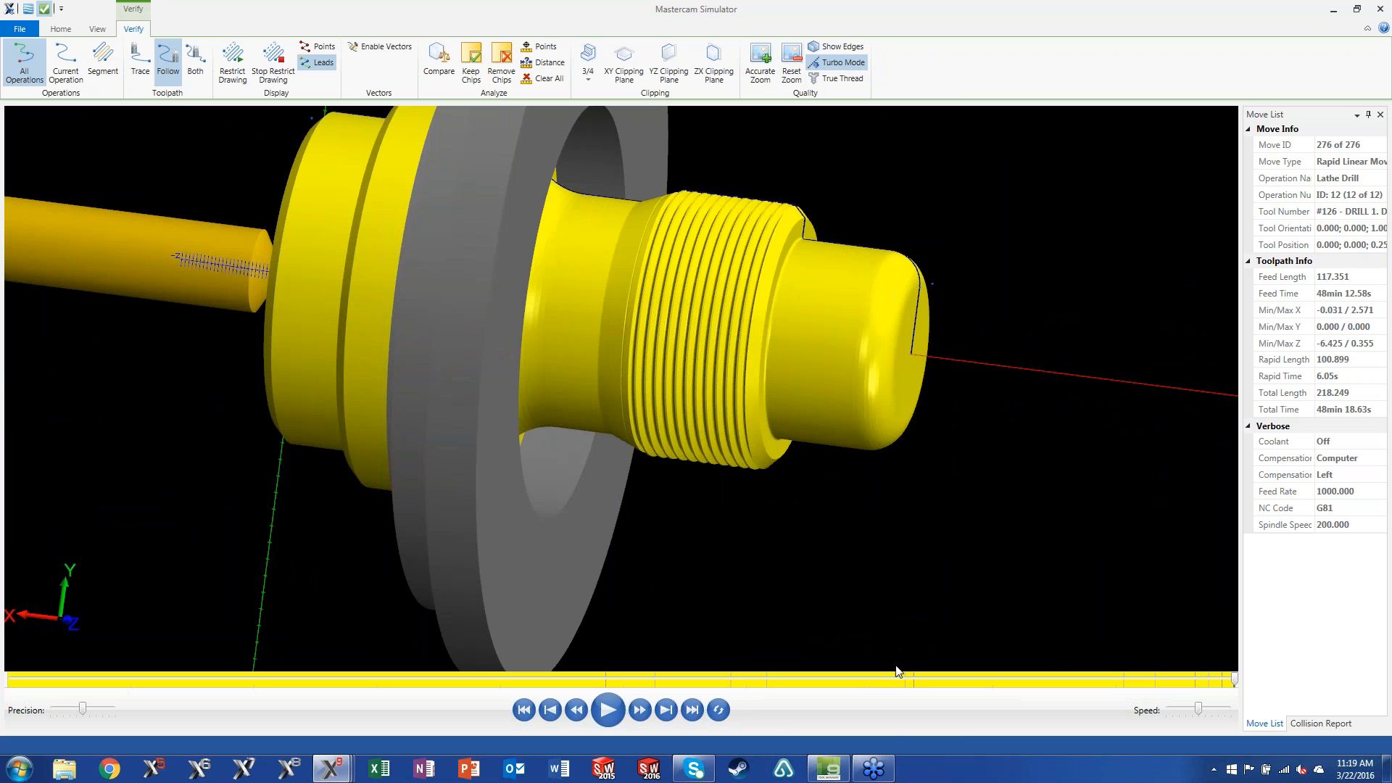
mouse_move(879, 773)
middle_click_drag(878, 245, 889, 238)
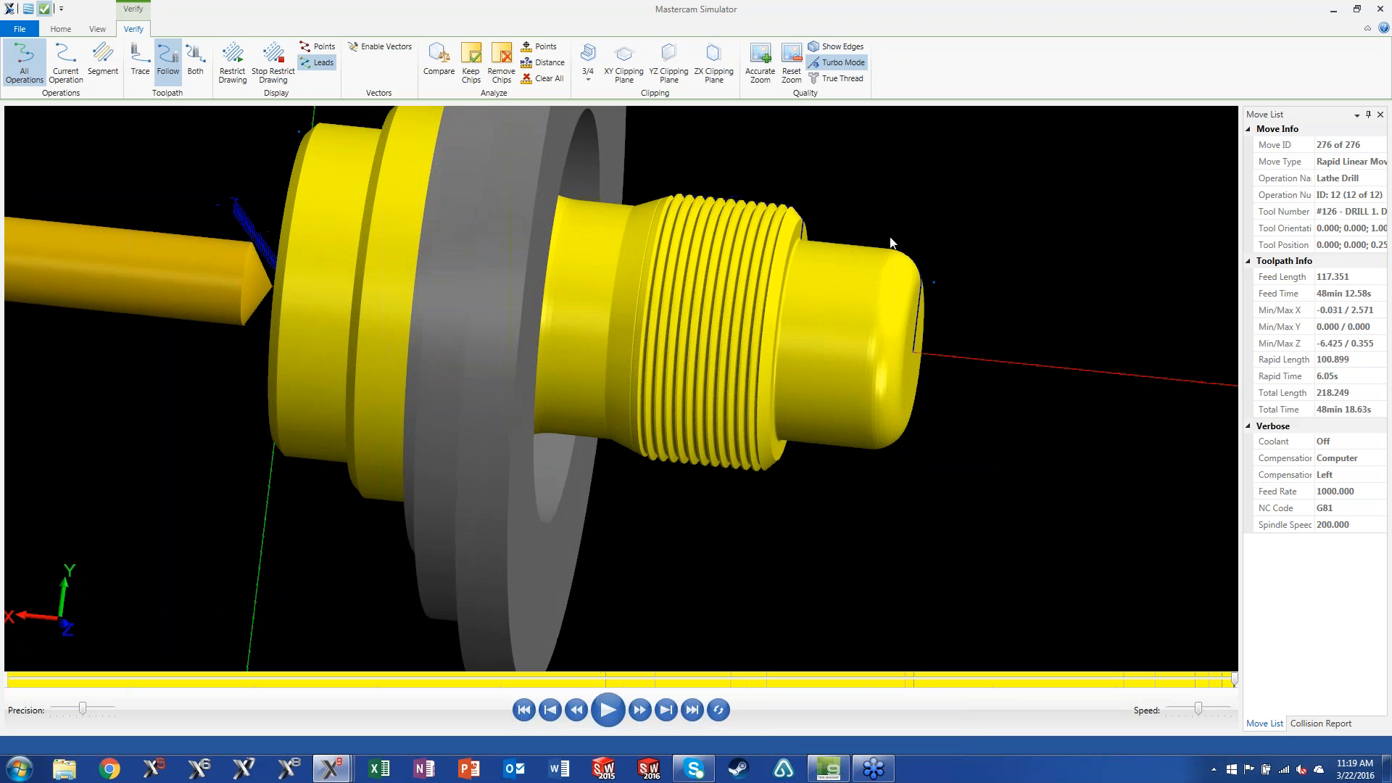
Step: Open the simulator's general options and enable Always use 5-axis engine
left_click(20, 30)
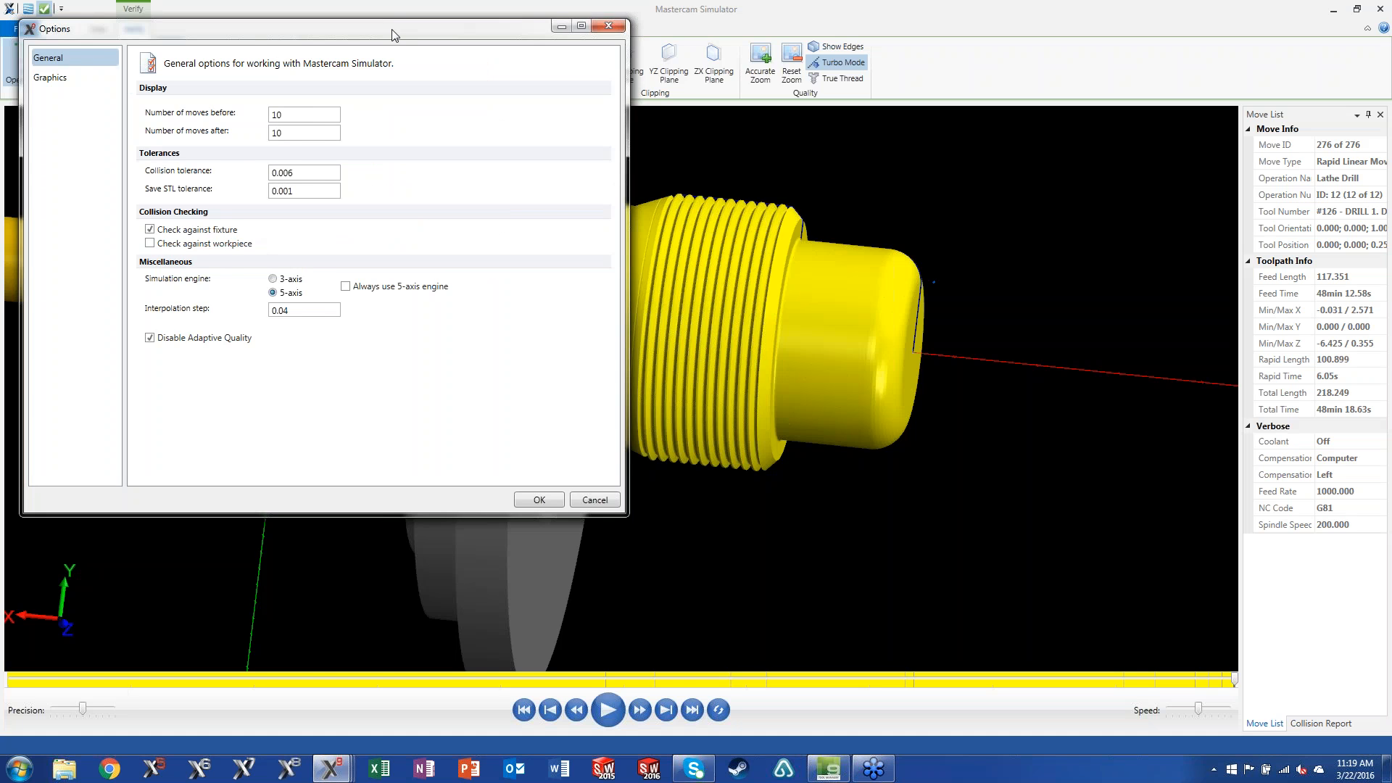
left_click_drag(418, 44, 621, 81)
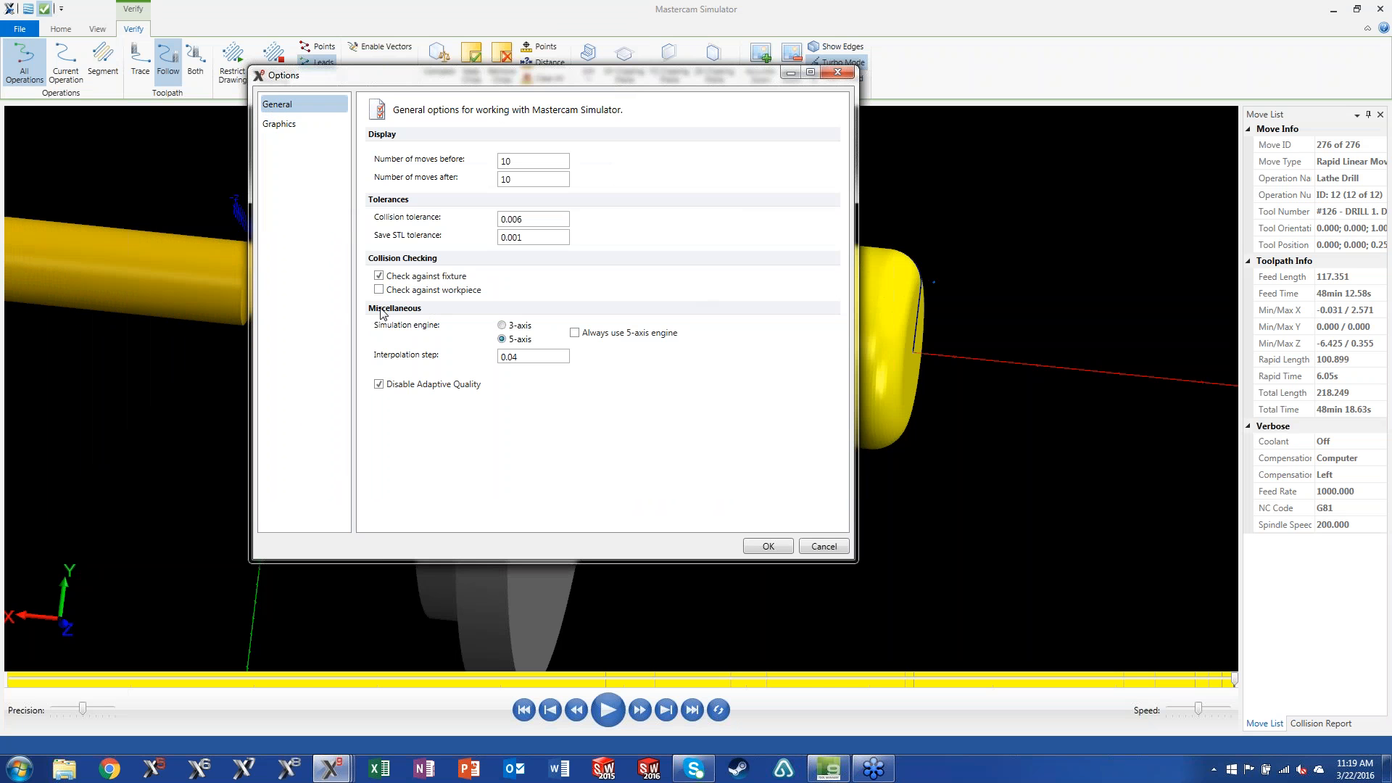
left_click(575, 332)
left_click_drag(672, 85, 702, 75)
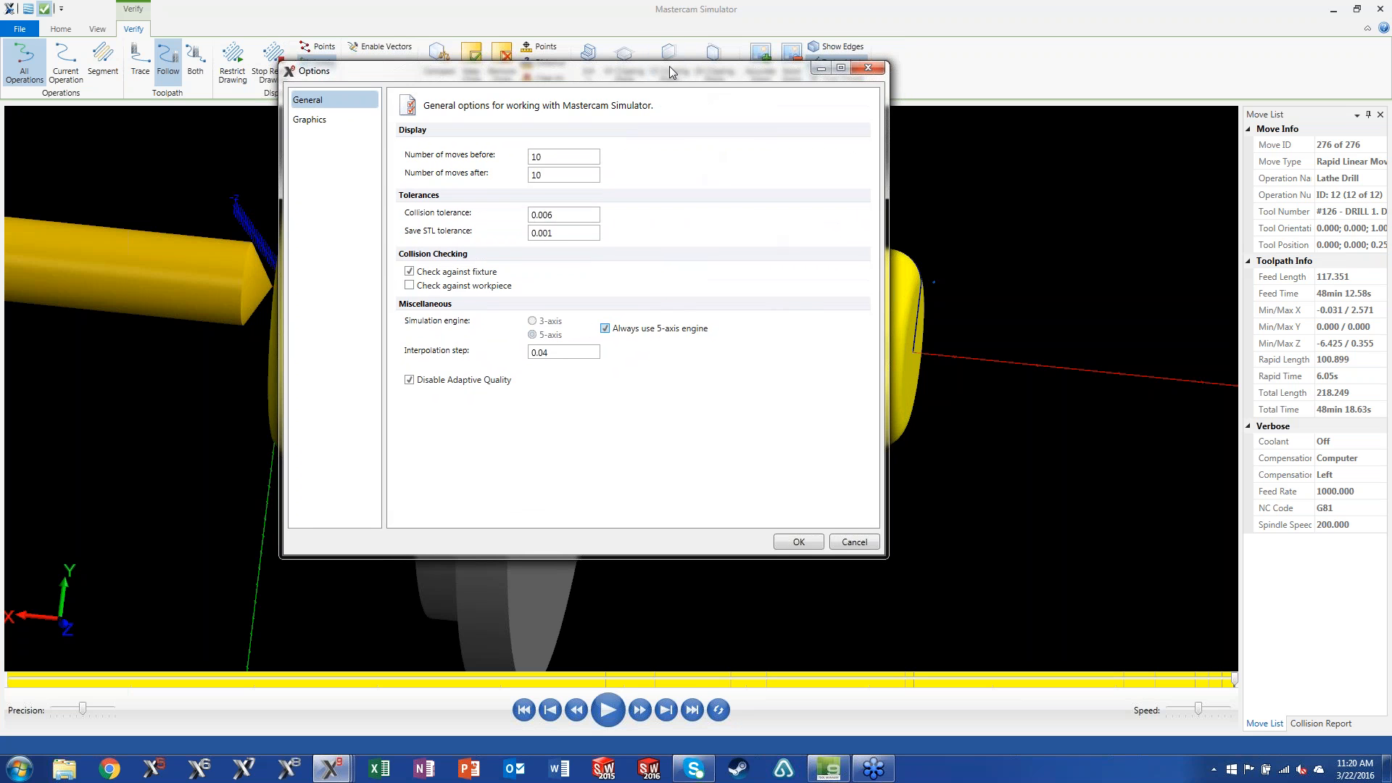
left_click_drag(669, 66, 684, 40)
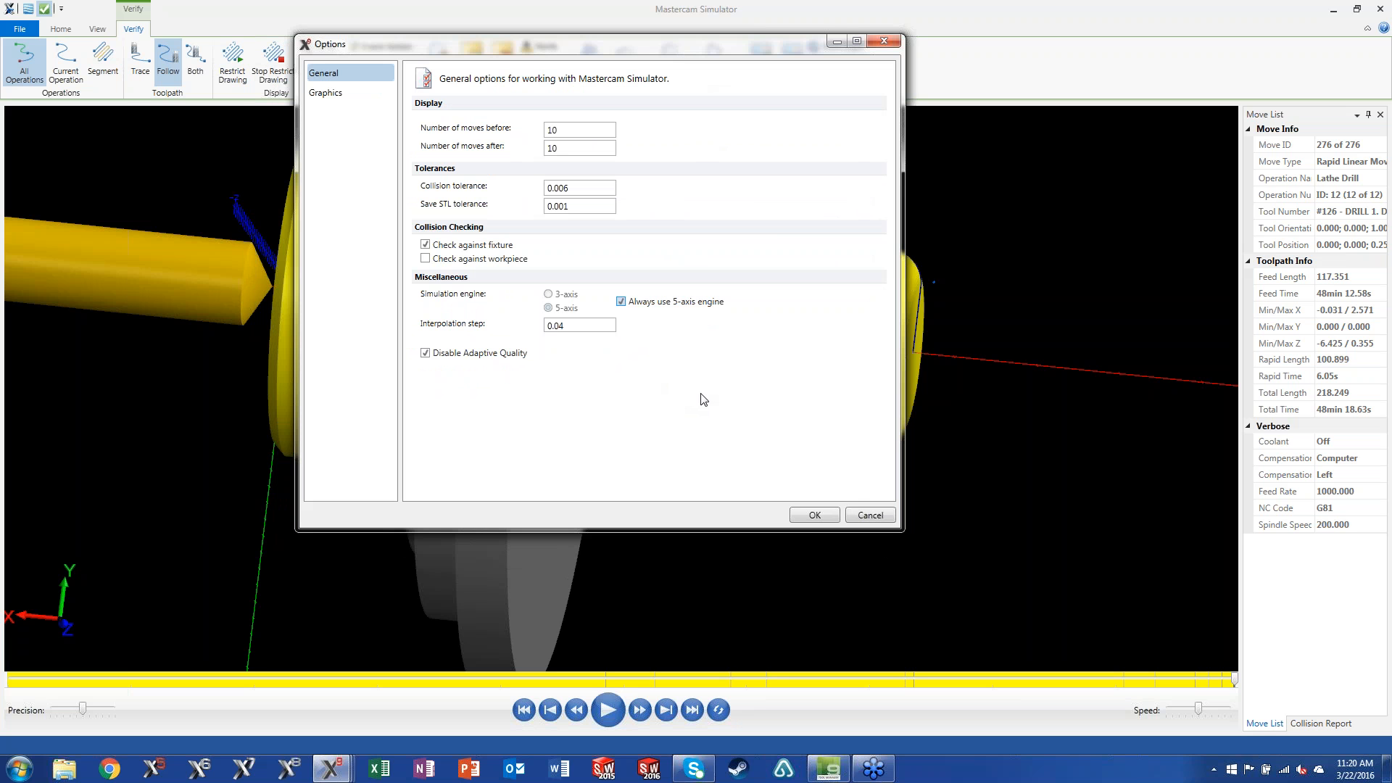
Step: Accept the options and save all settings to the configuration file, replacing the existing MastercamSimulatorDefaults.xml
left_click(811, 516)
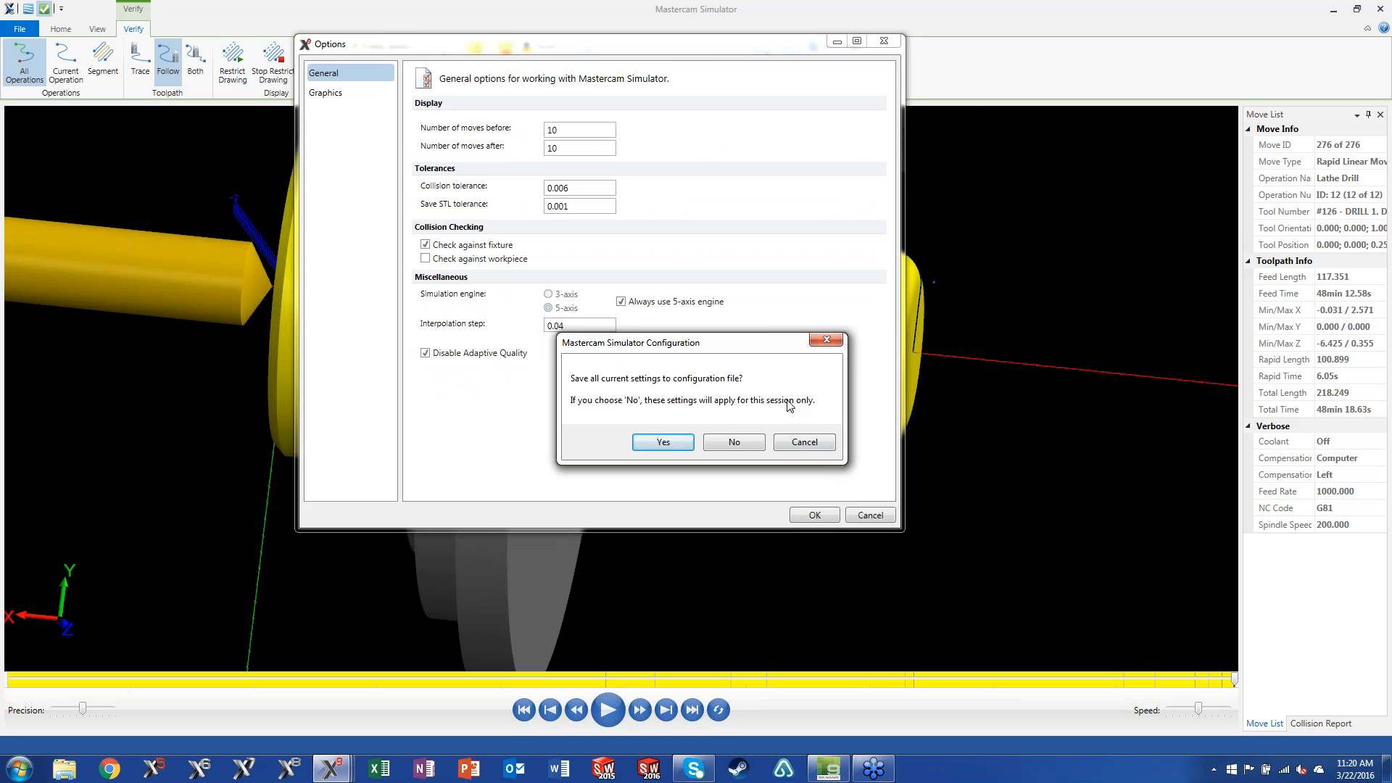
left_click(663, 443)
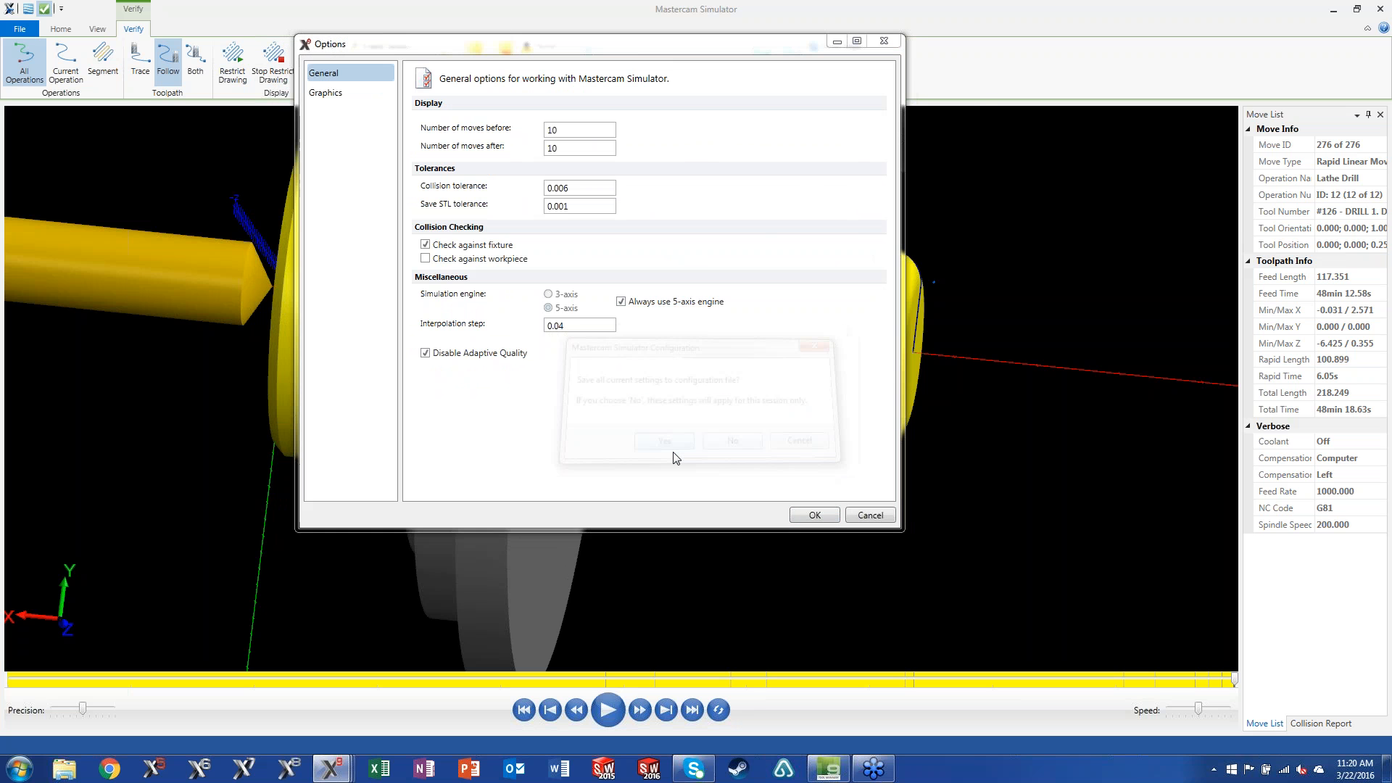
left_click(873, 422)
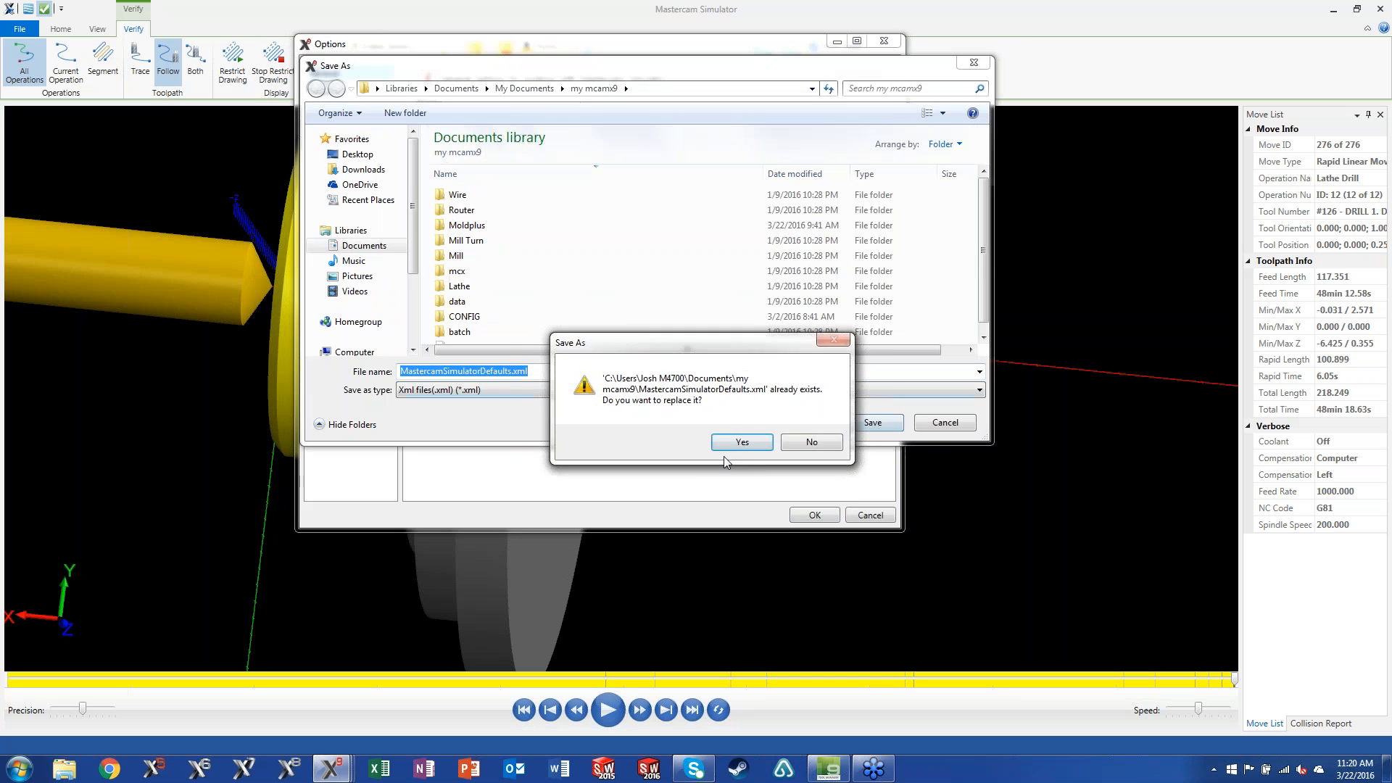
left_click(733, 439)
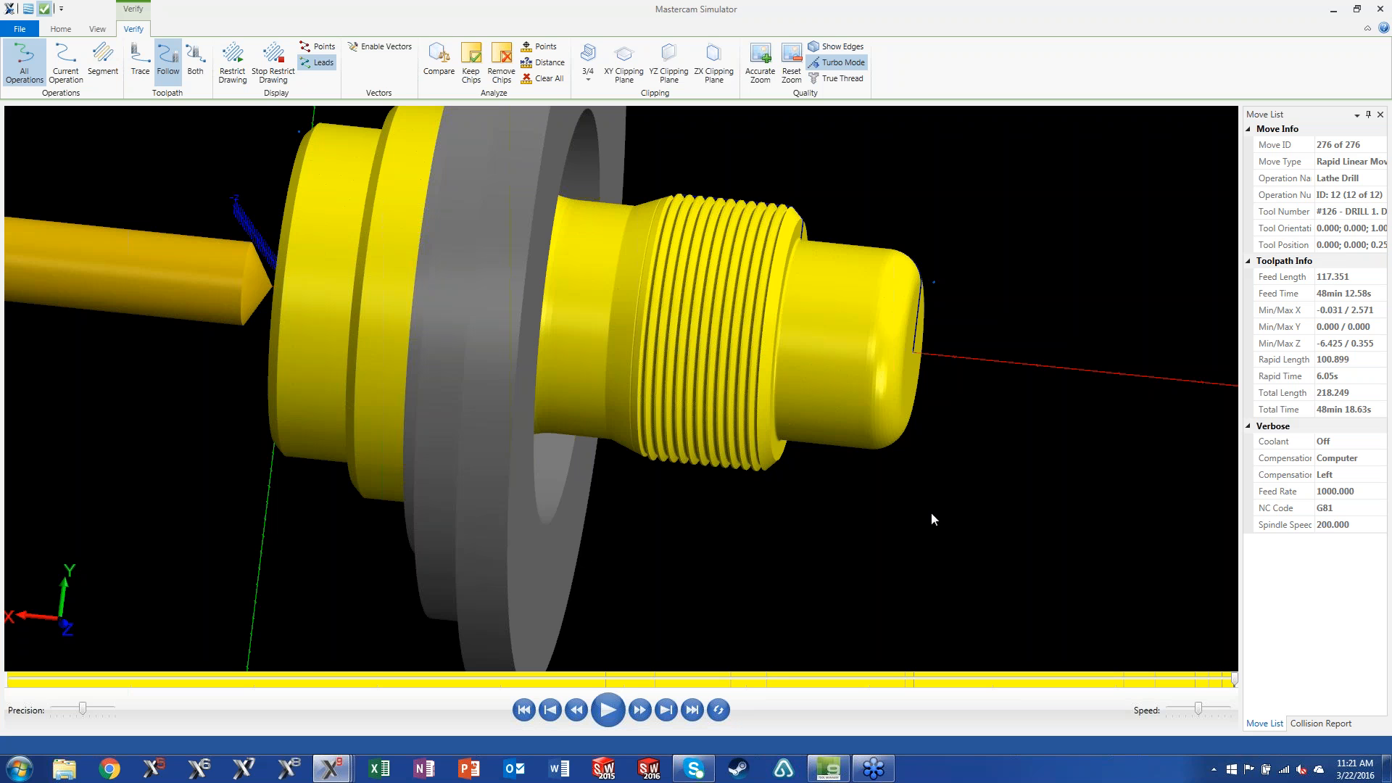
Step: Switch to Mastercam Tool Manager, open the mill_inch.tooldb database in place of the start page, and list its cutting tools
left_click(826, 769)
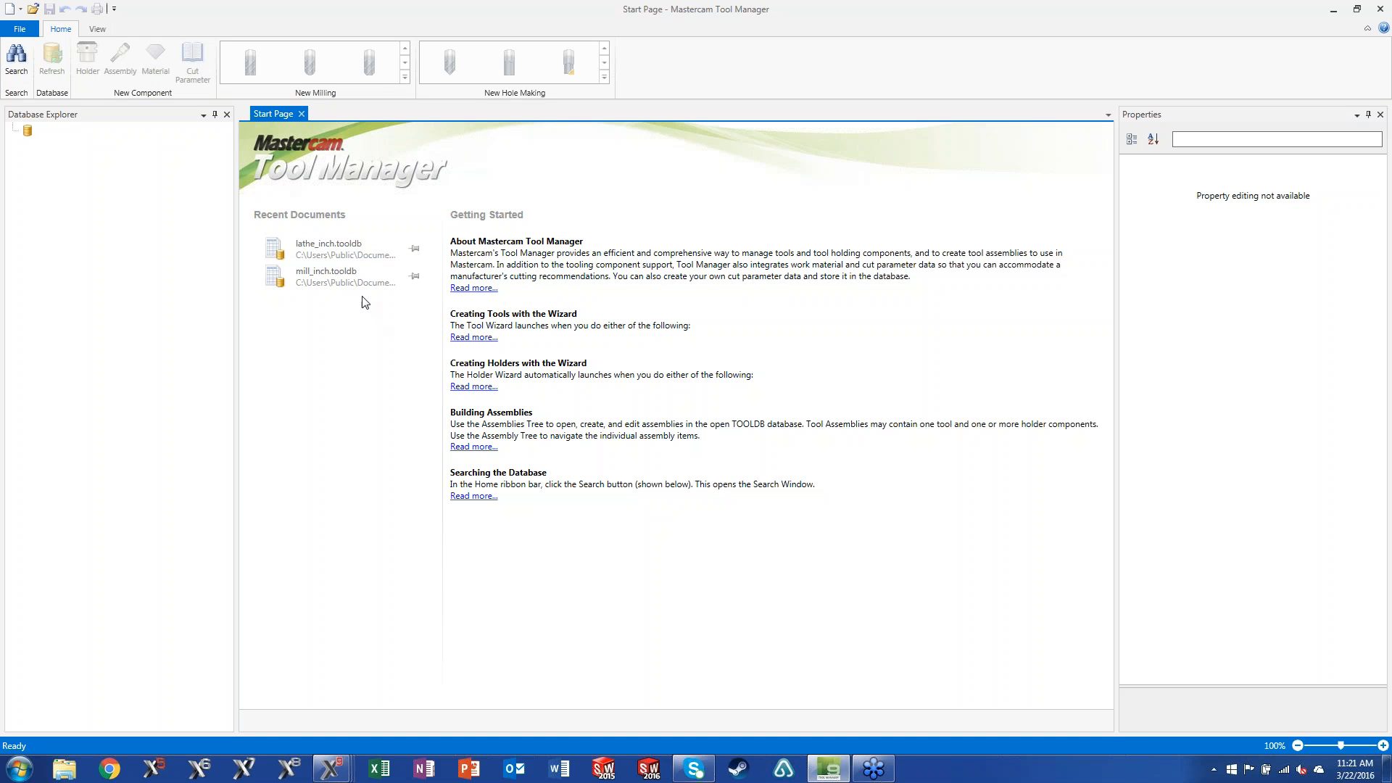
left_click(301, 114)
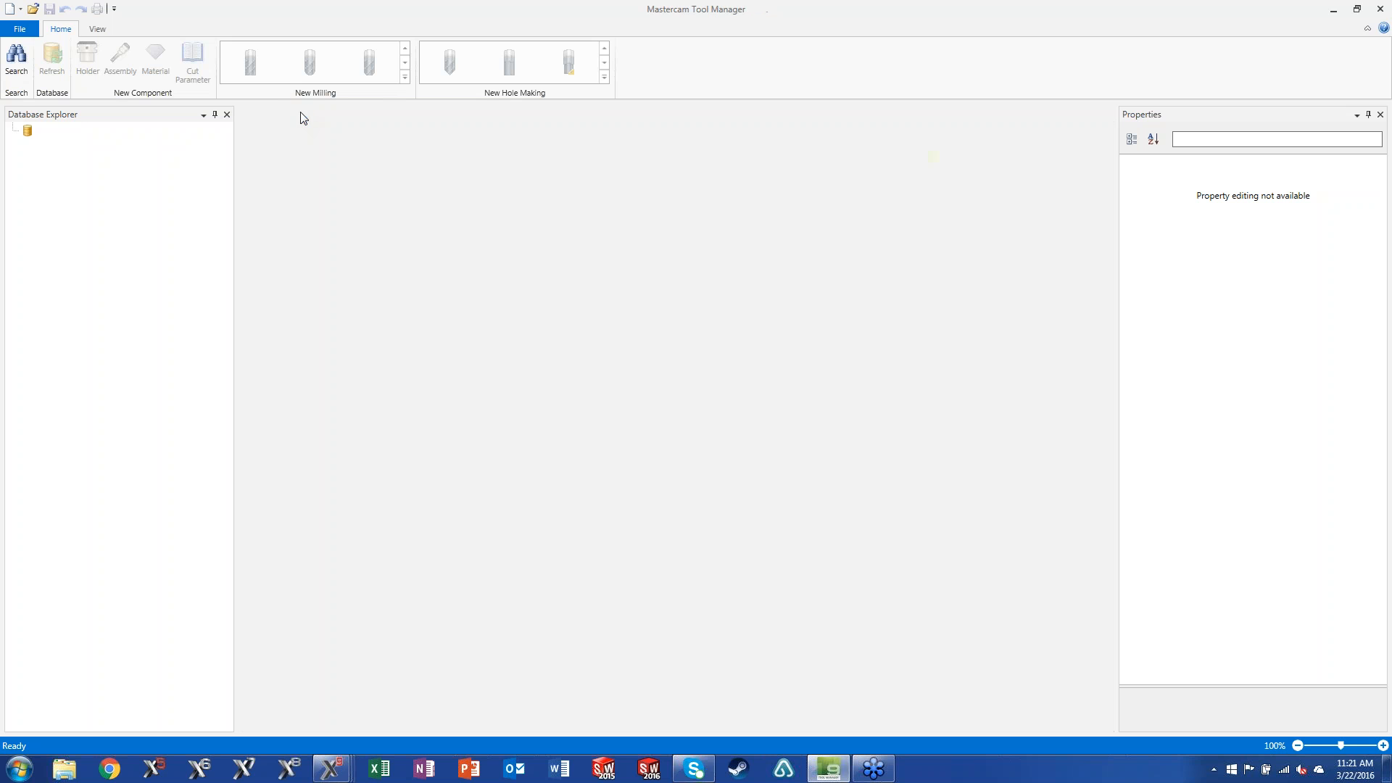
left_click(22, 28)
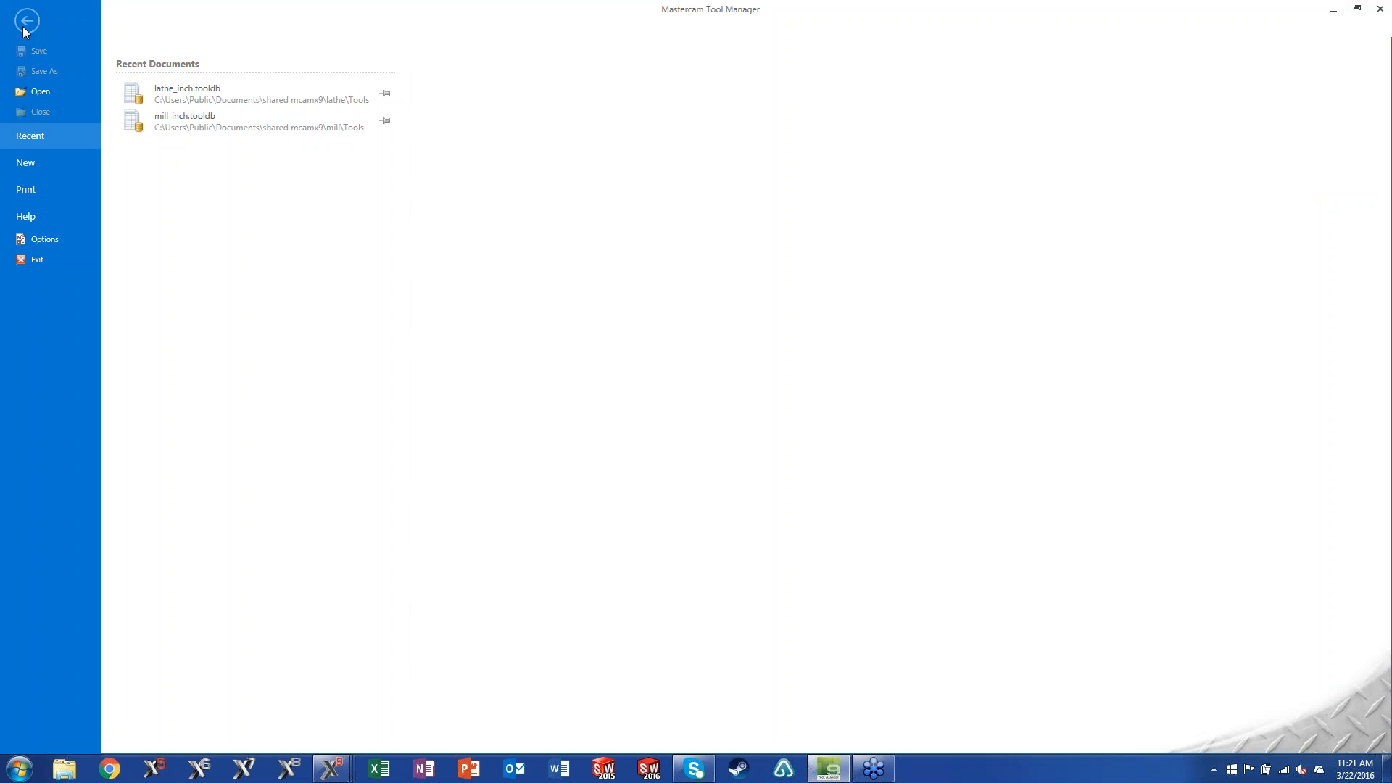
left_click(178, 124)
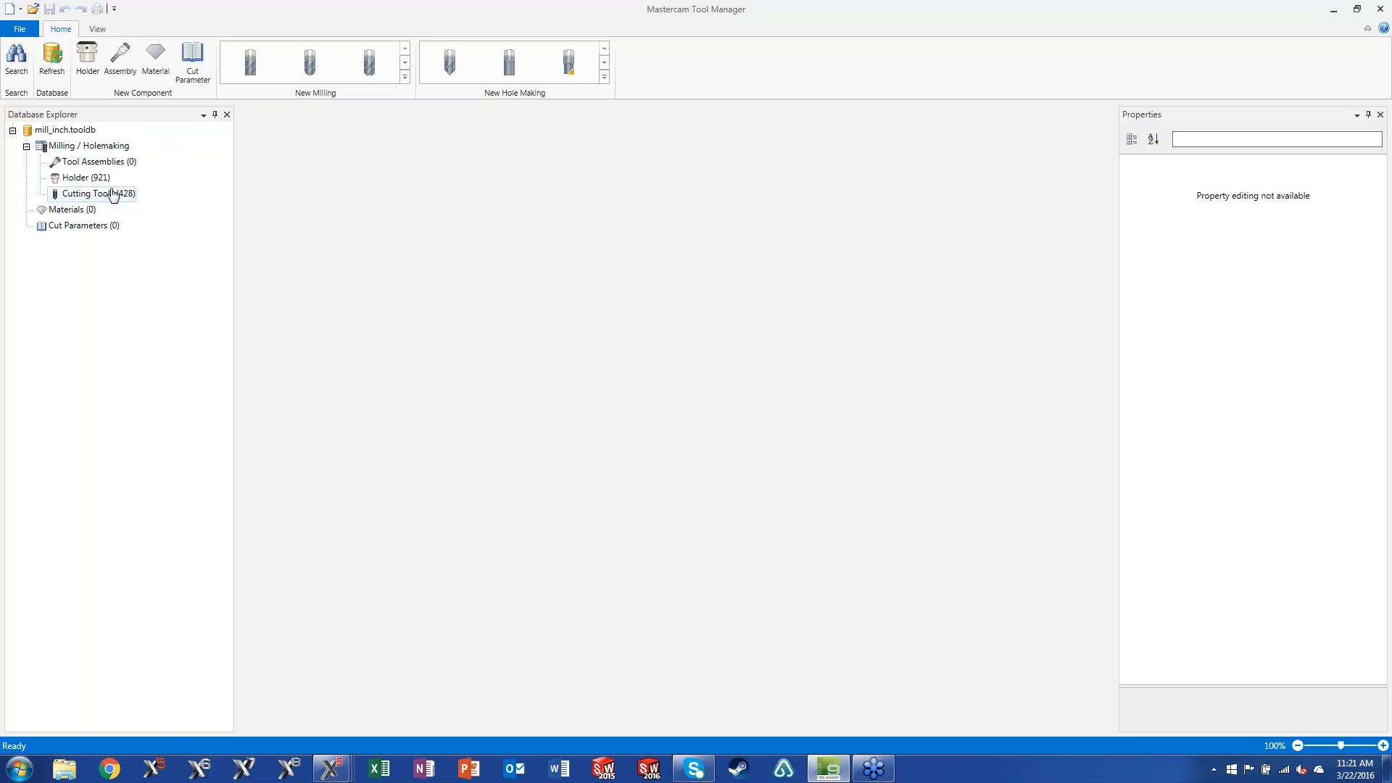
left_click(76, 199)
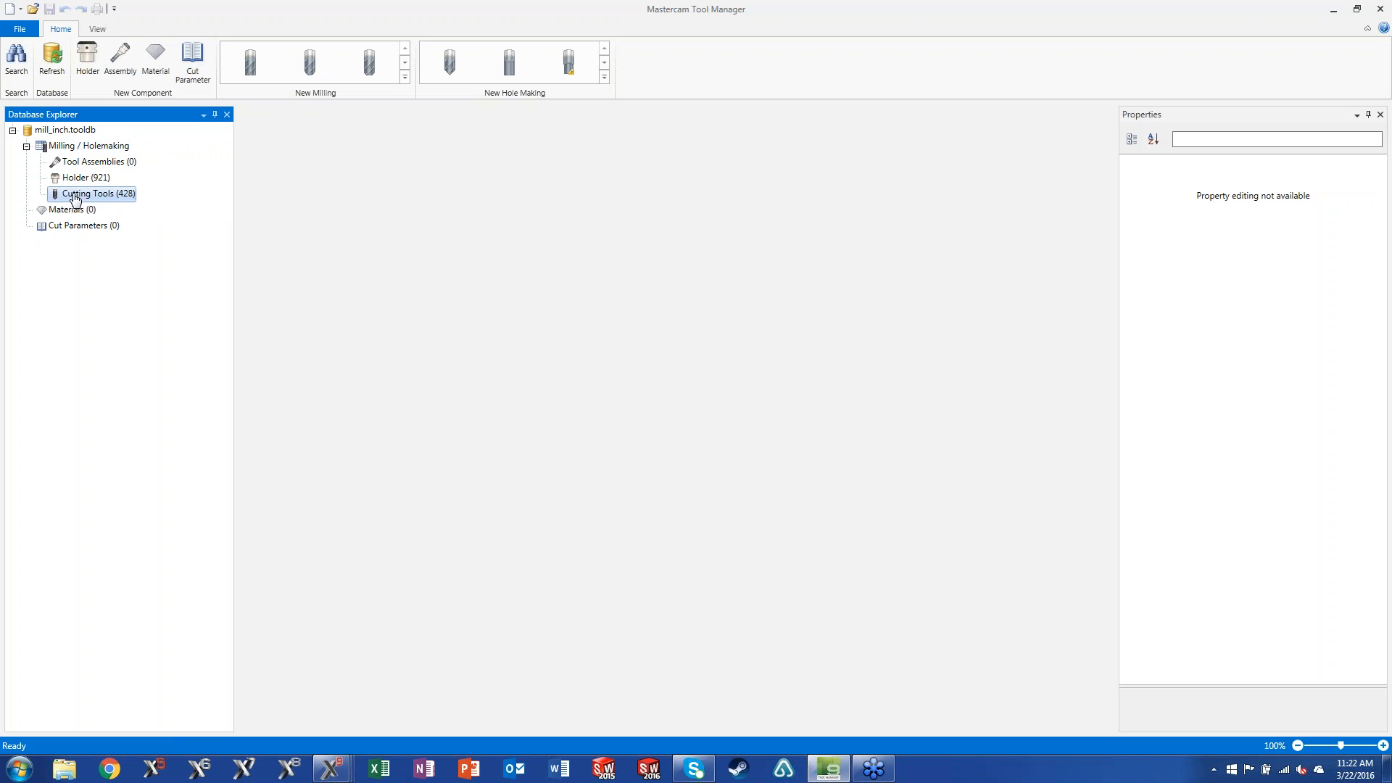
double_click(75, 197)
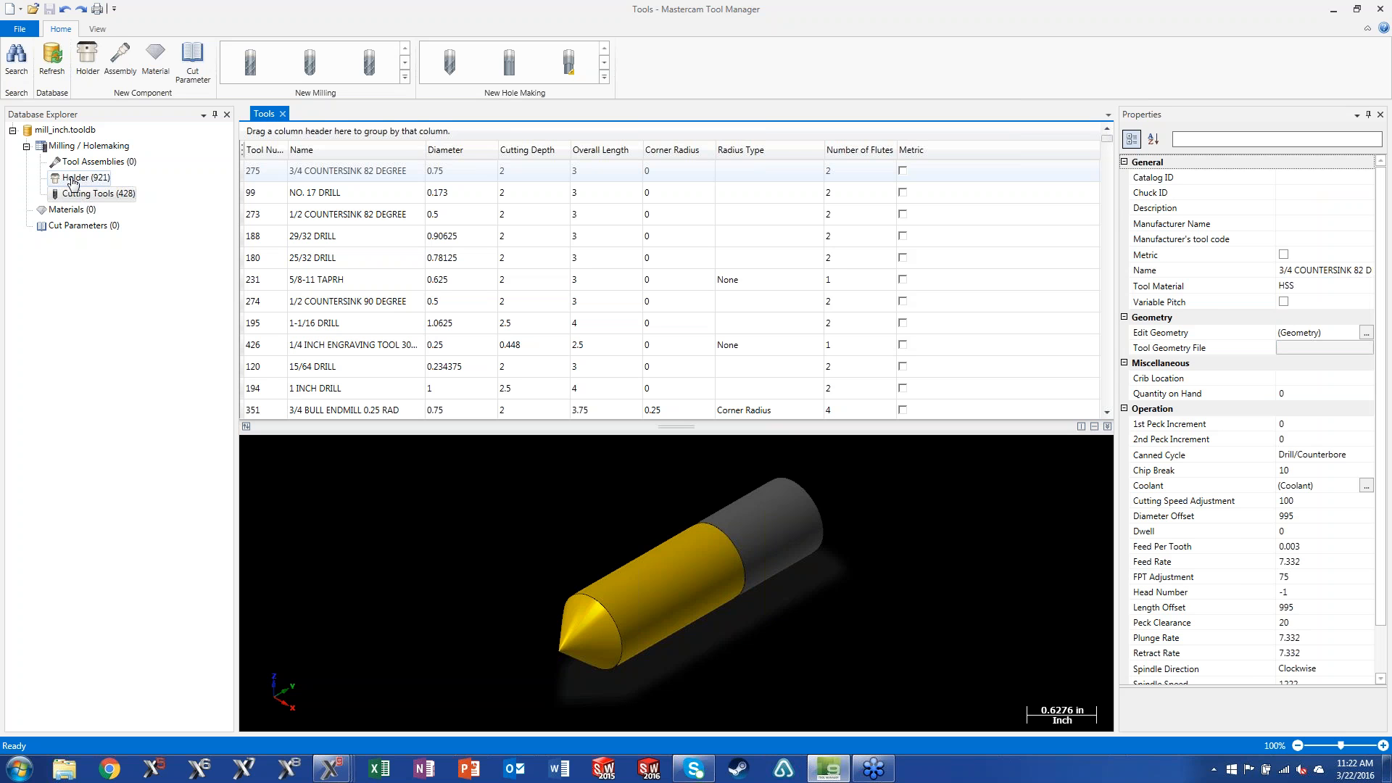
Step: Open the holders and tool assemblies lists of the mill_inch database and dock the assemblies list below the other lists
double_click(73, 182)
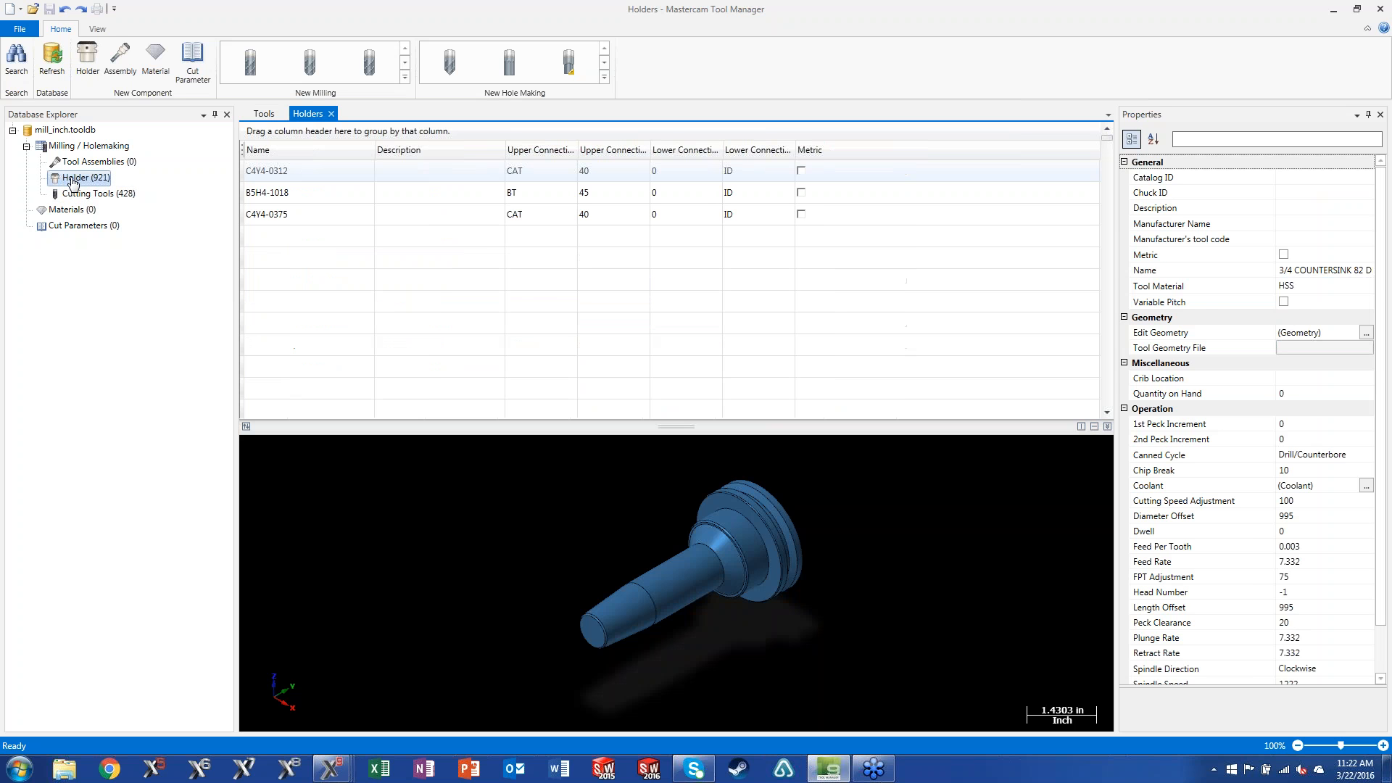
left_click(109, 166)
double_click(108, 165)
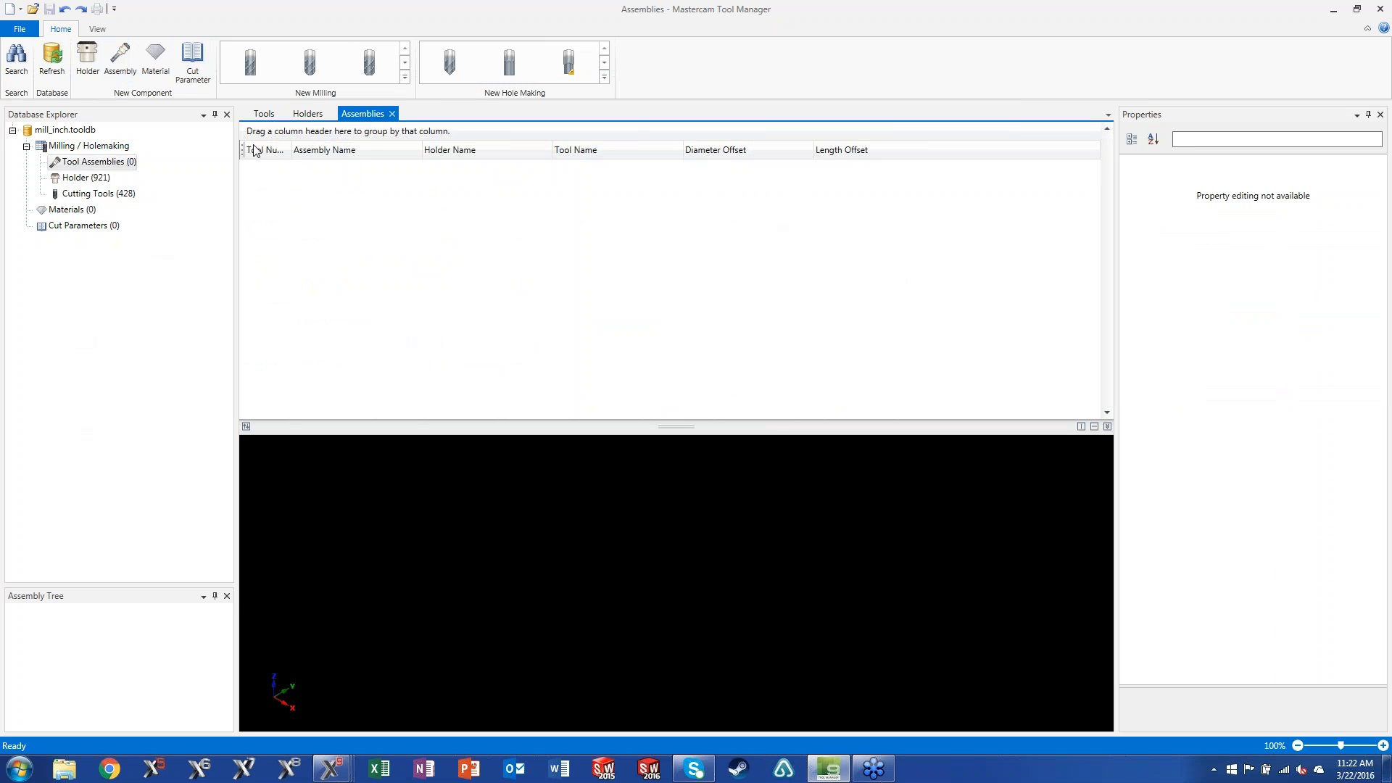
left_click(98, 30)
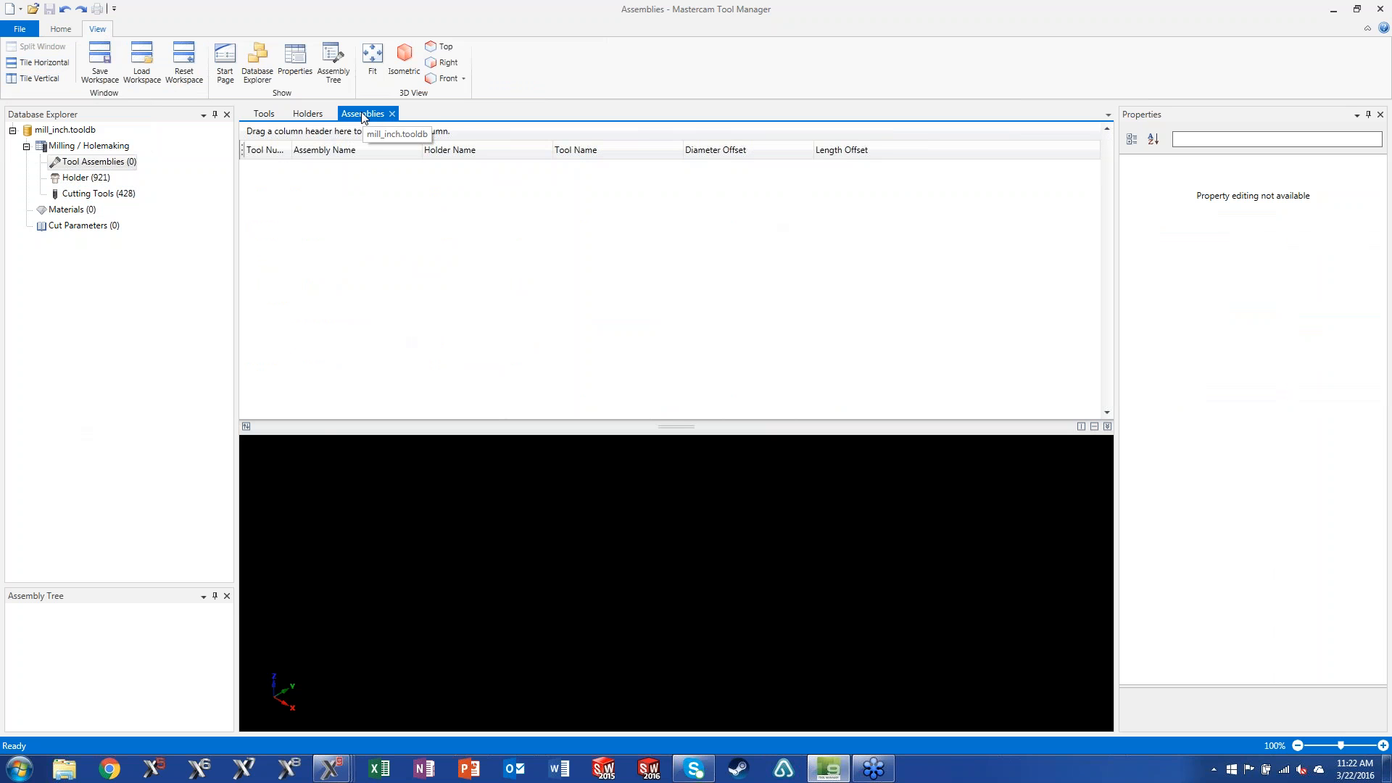
left_click_drag(364, 127, 678, 451)
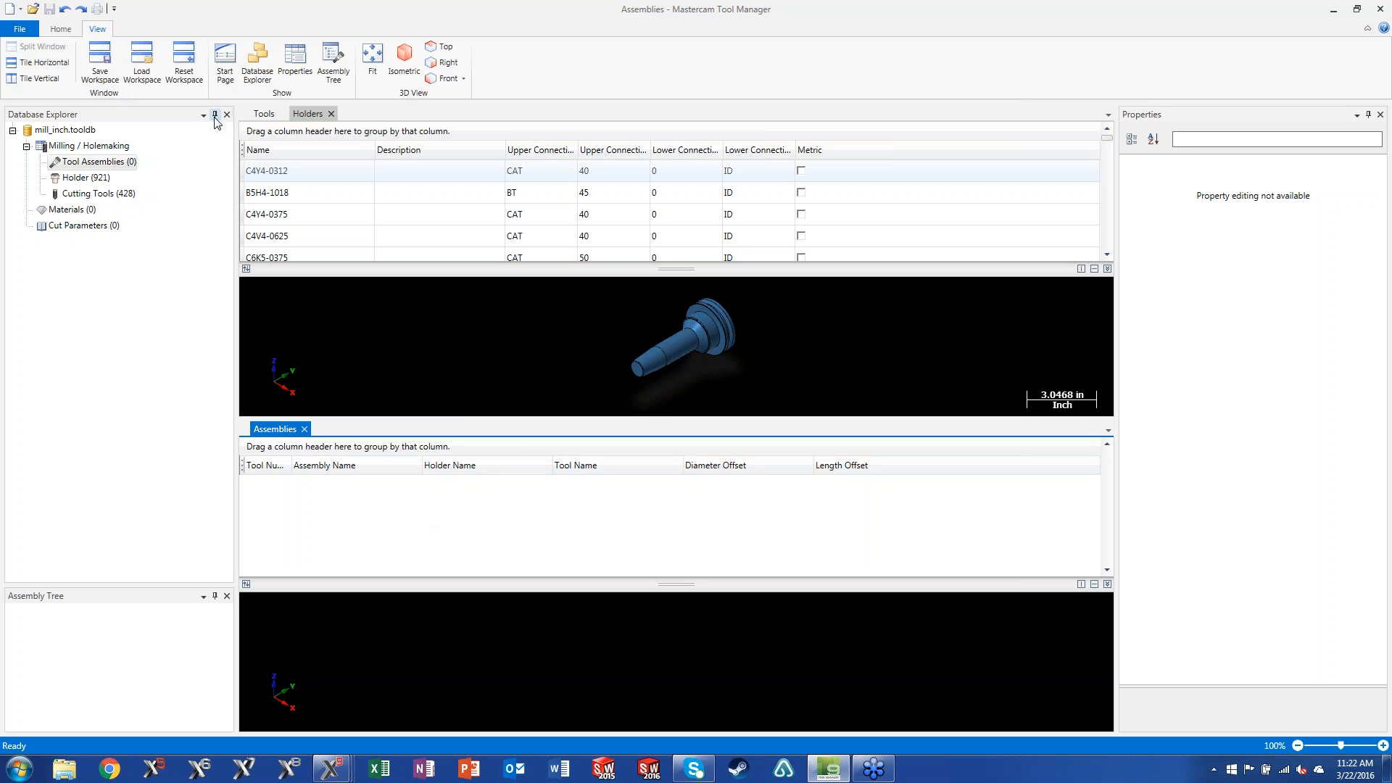
Step: Inspect the 3D previews of holder C4Y4-0312 and the 3/4 COUNTERSINK 82 DEGREE tool from different angles
left_click(814, 338)
middle_click_drag(748, 298, 718, 325)
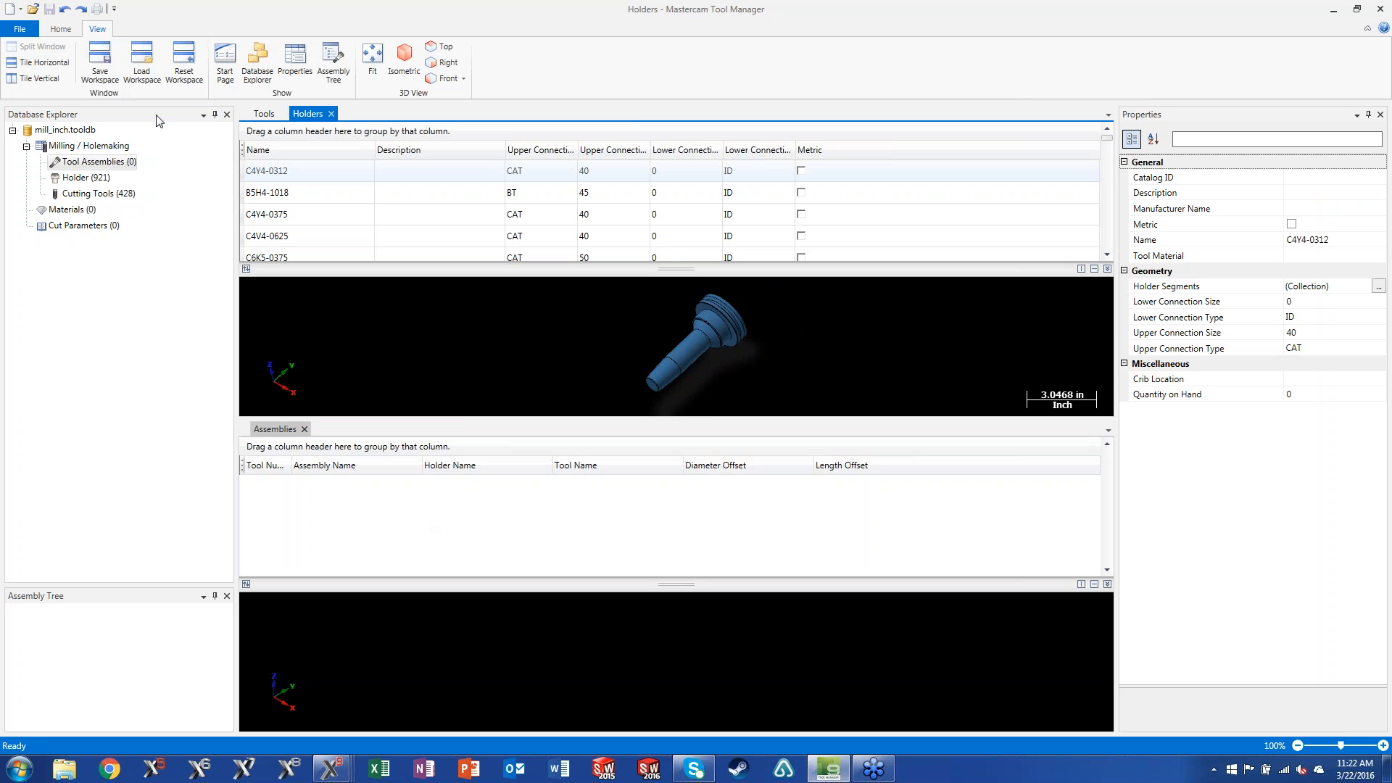
left_click(265, 116)
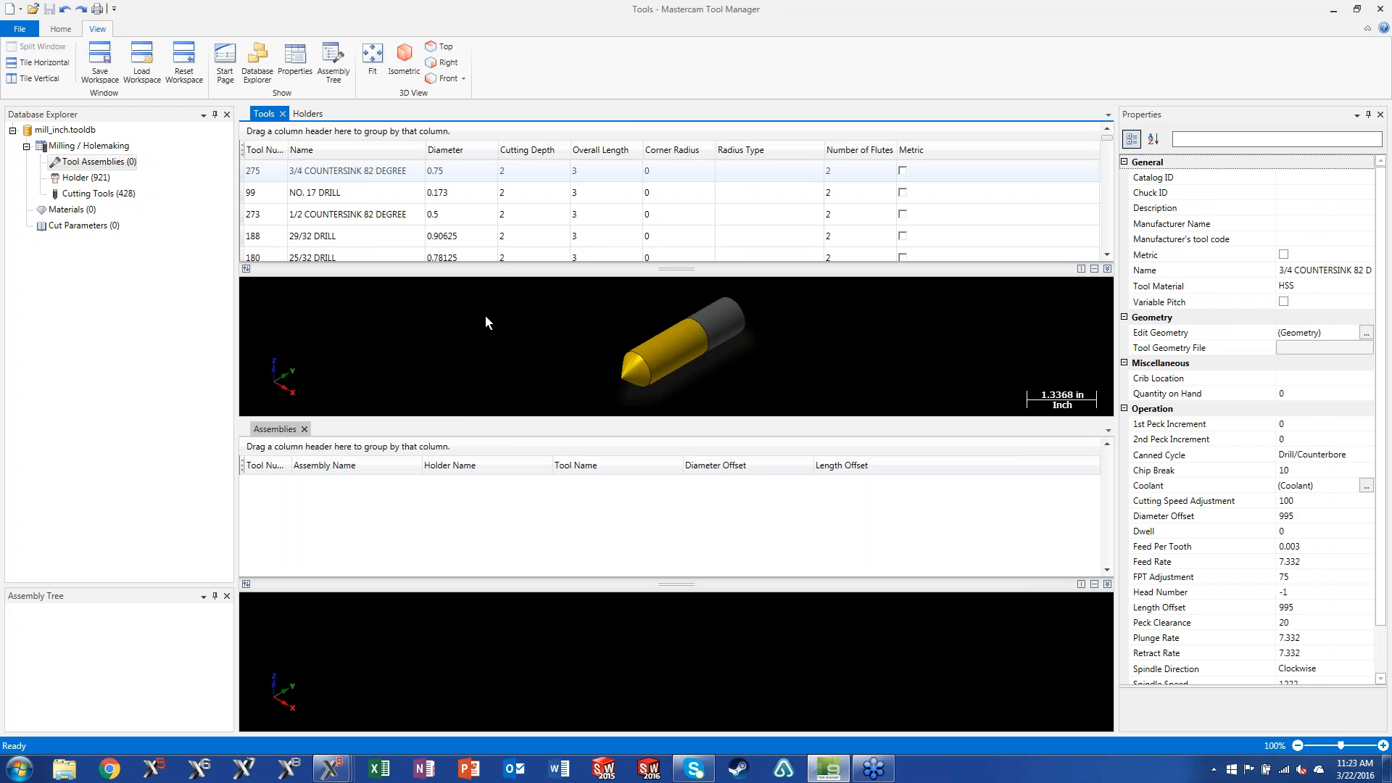
left_click_drag(490, 318, 477, 315)
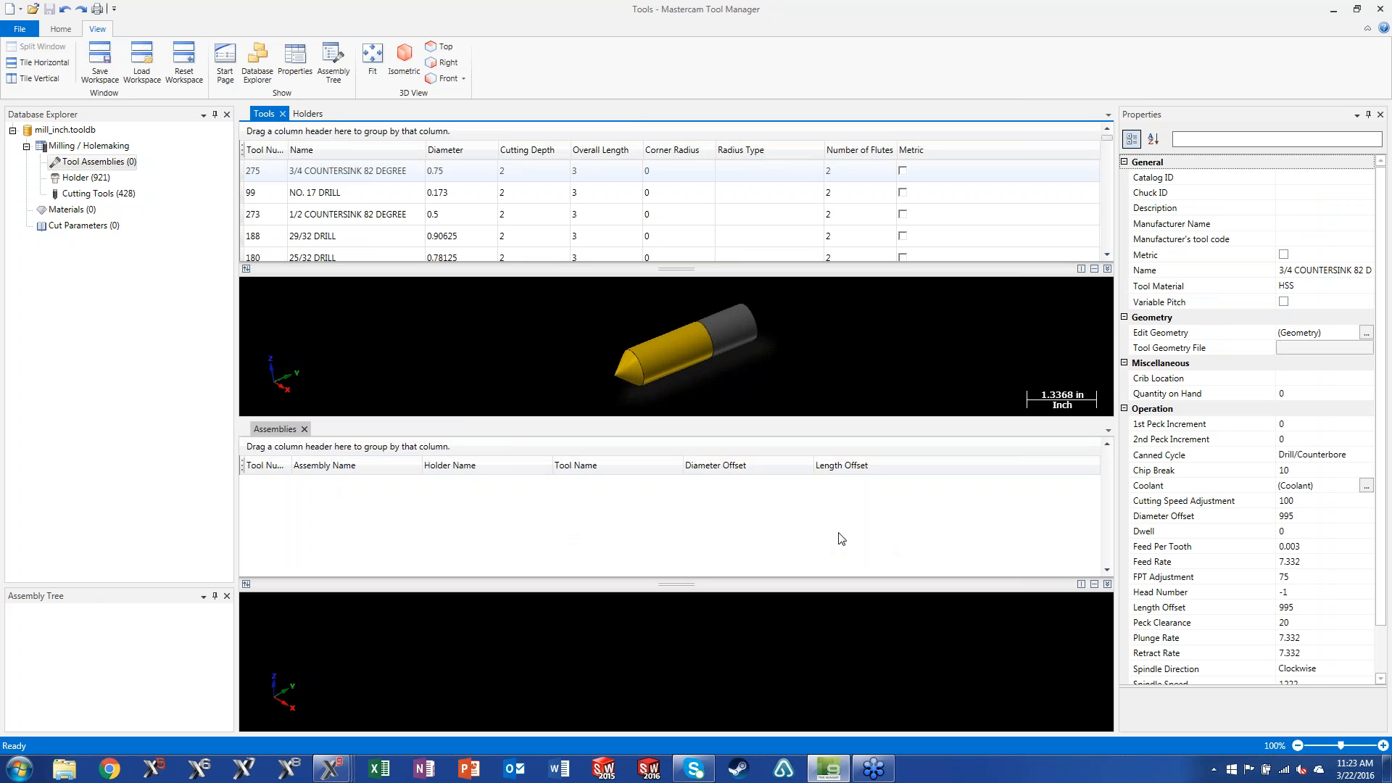
Step: Create a new tool assembly from holder C4Y4-0375 and the 3/4 COUNTERSINK 82 DEGREE tool
left_click(61, 29)
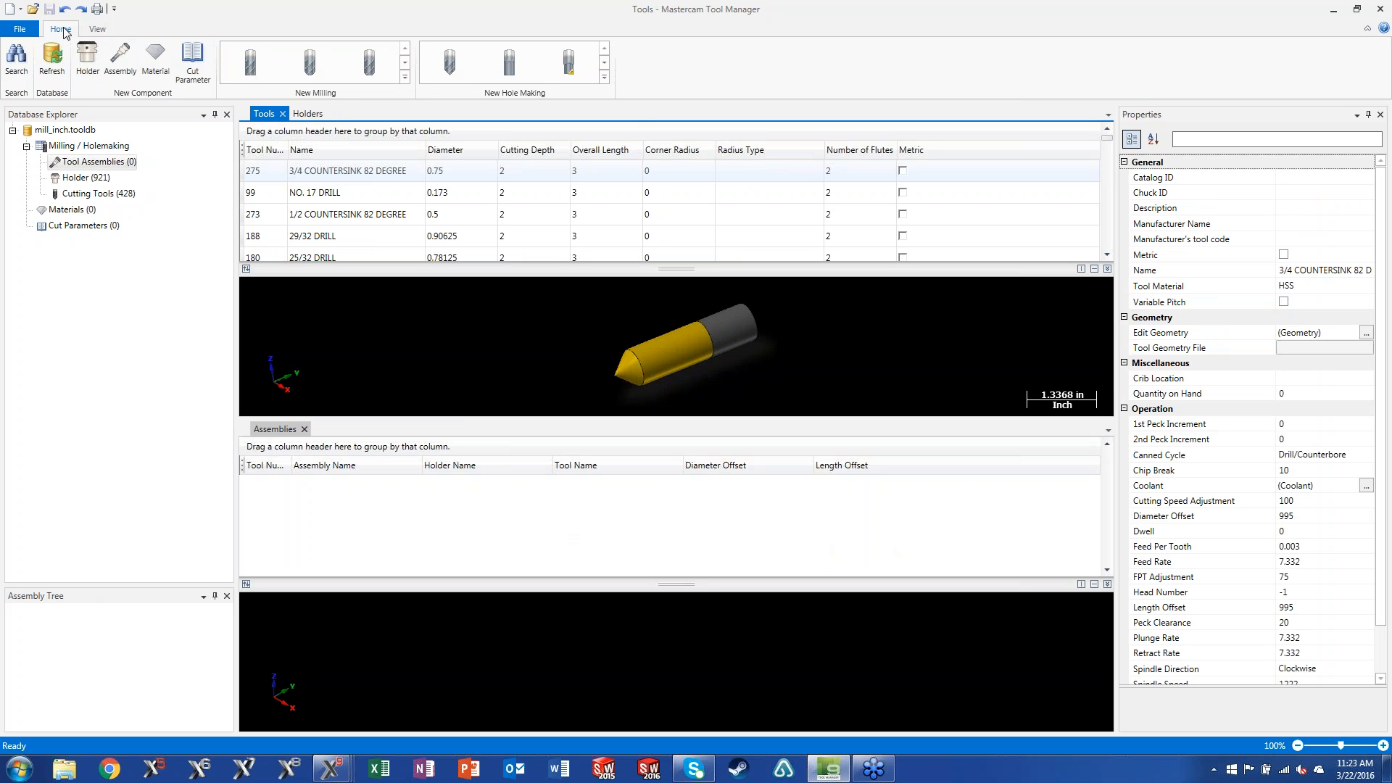
left_click(122, 57)
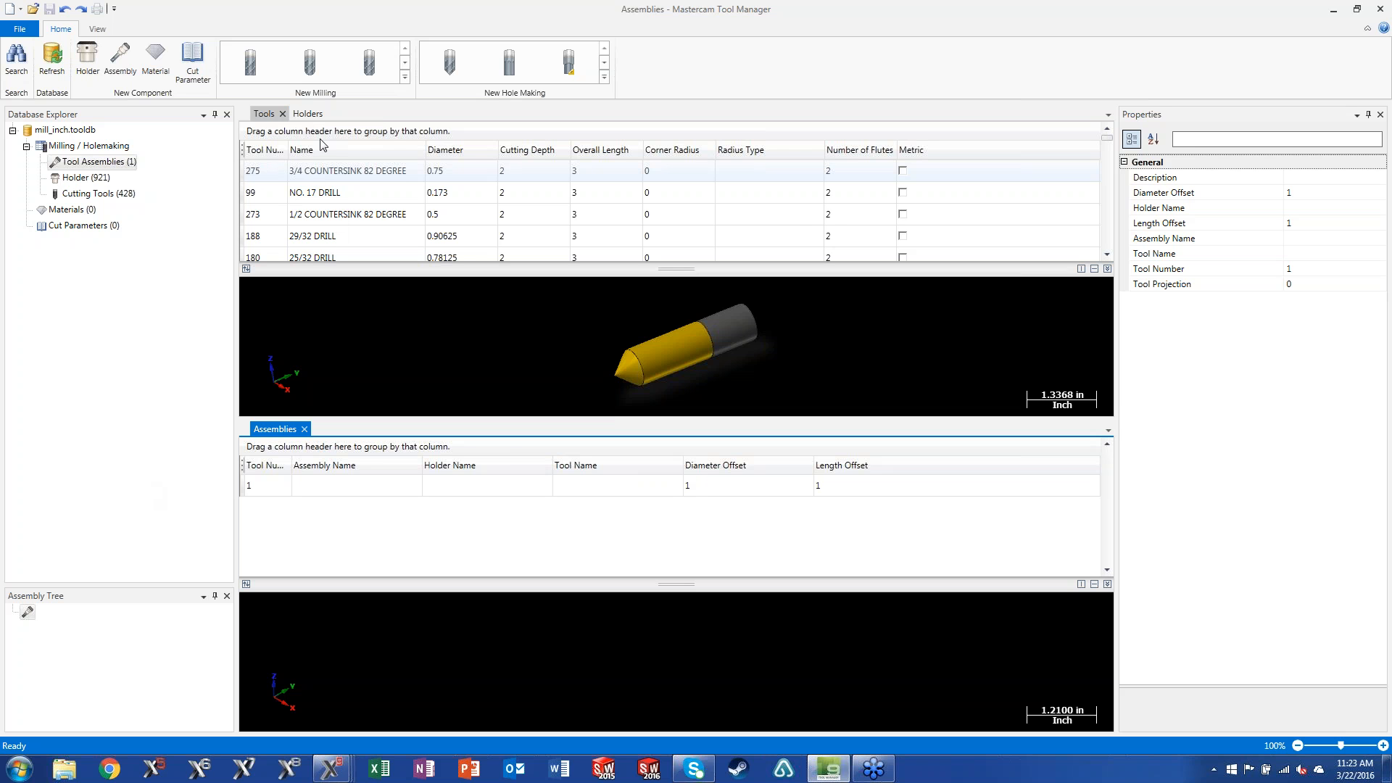
left_click(308, 114)
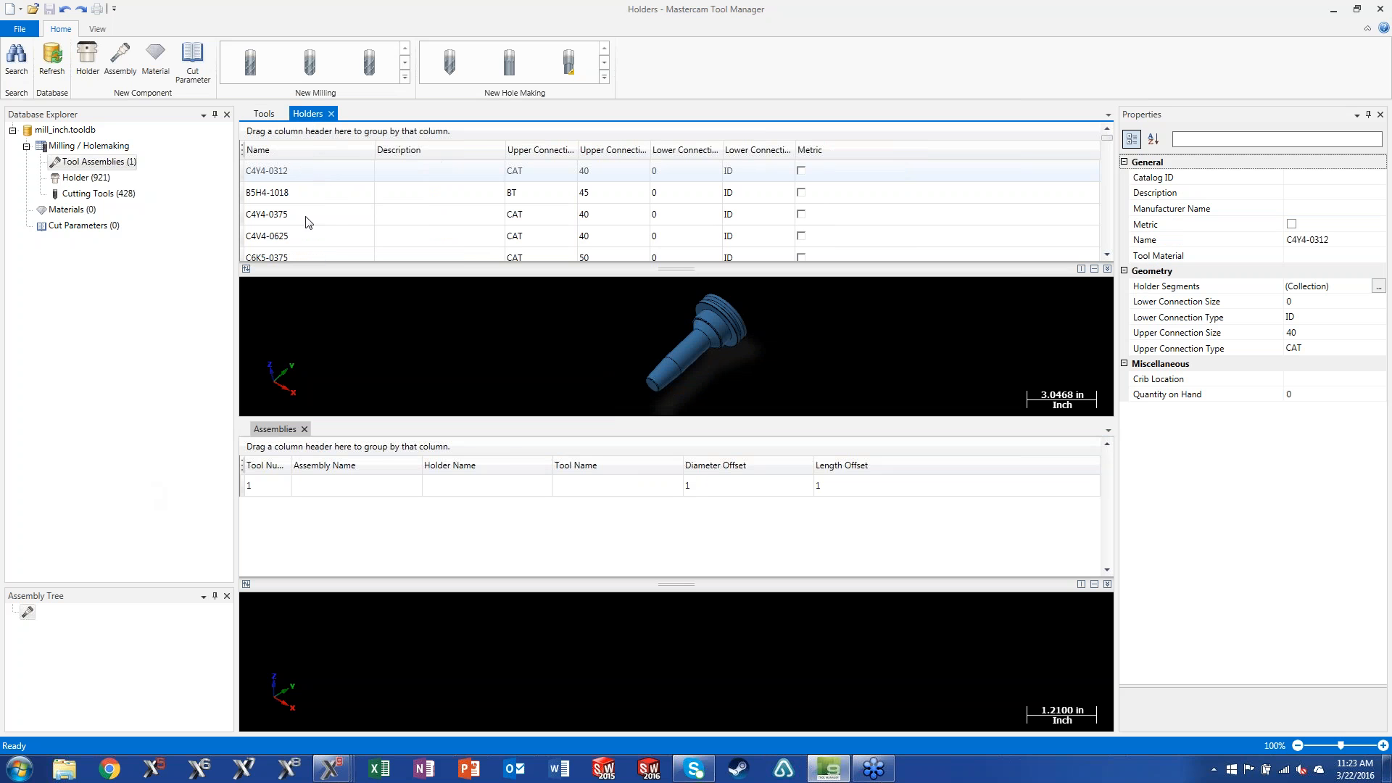
left_click(286, 216)
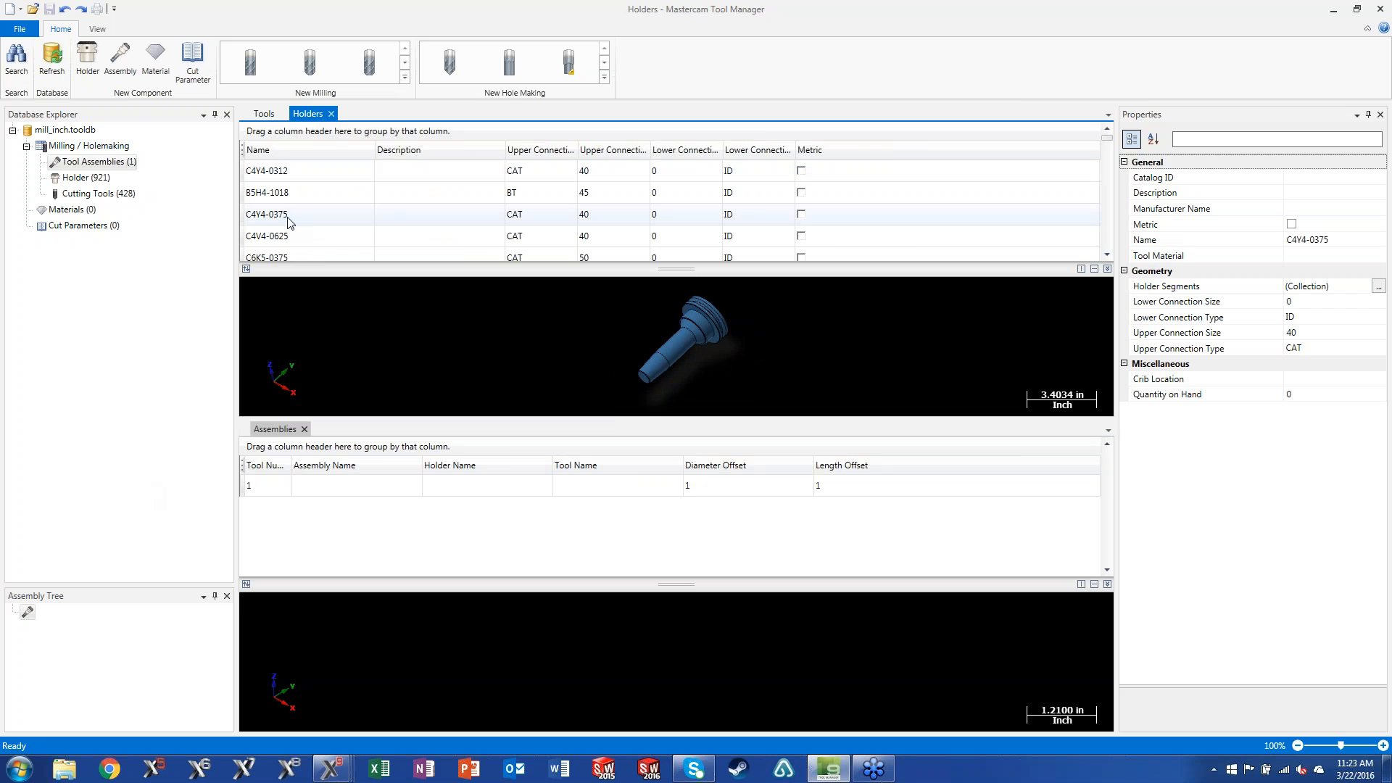
left_click_drag(290, 220, 70, 632)
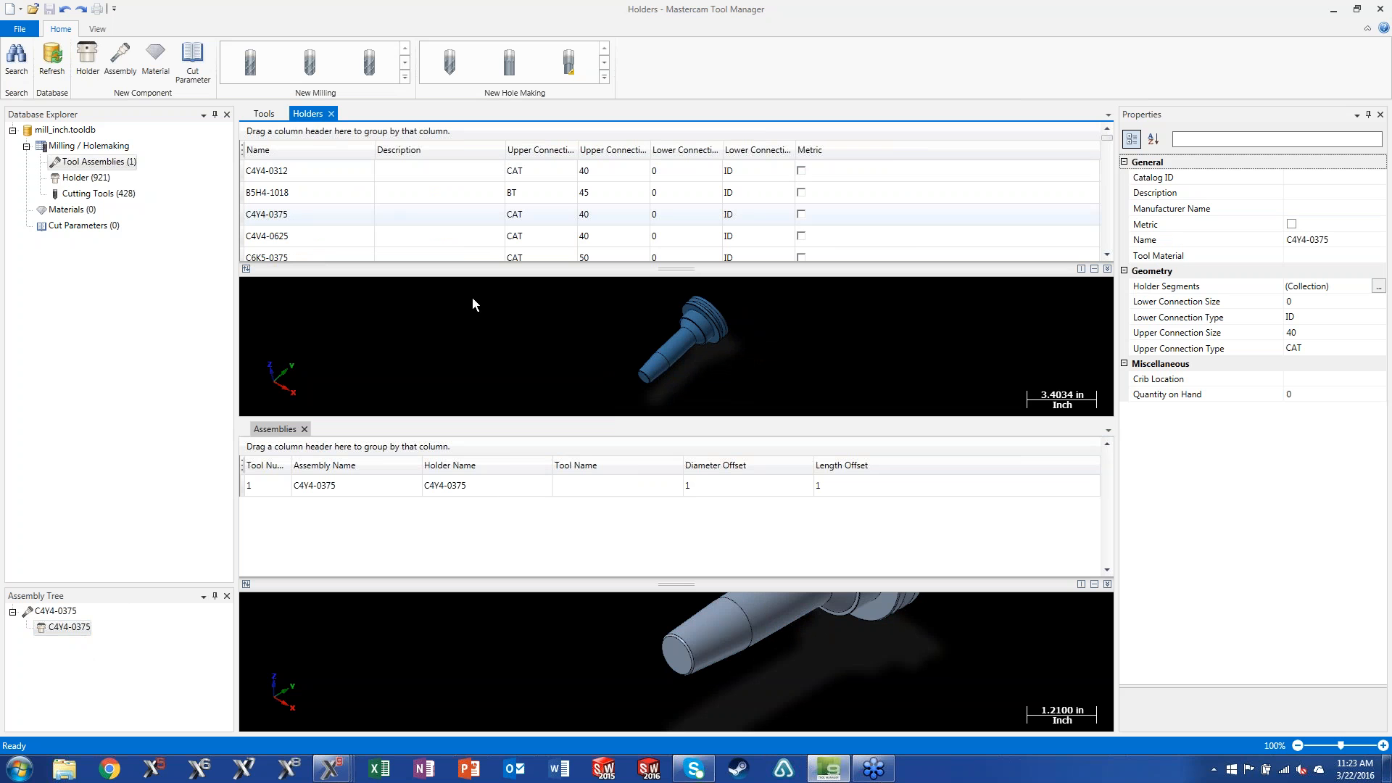
left_click(264, 114)
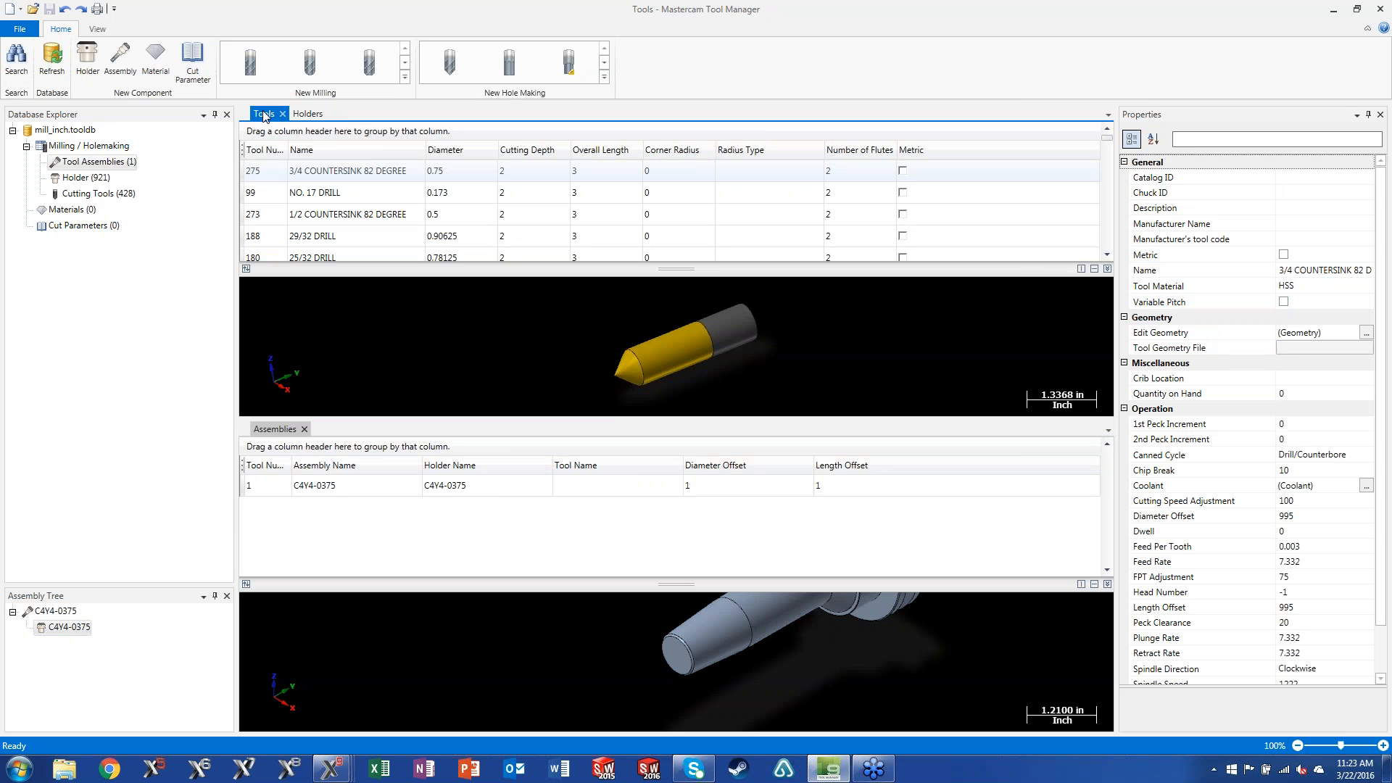
left_click_drag(362, 180, 89, 675)
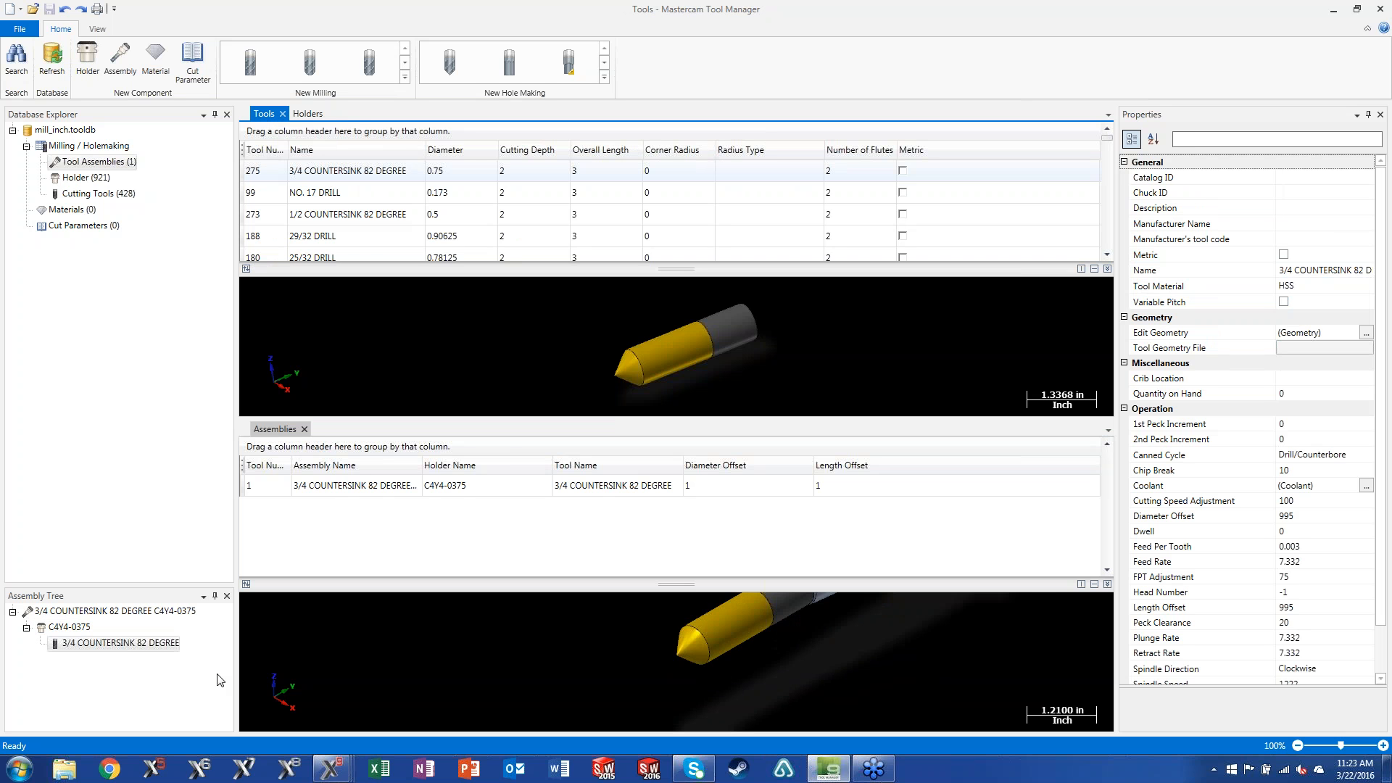
Step: Enlarge the assembly preview area and bring the complete countersink and holder assembly into view
left_click_drag(690, 586, 690, 519)
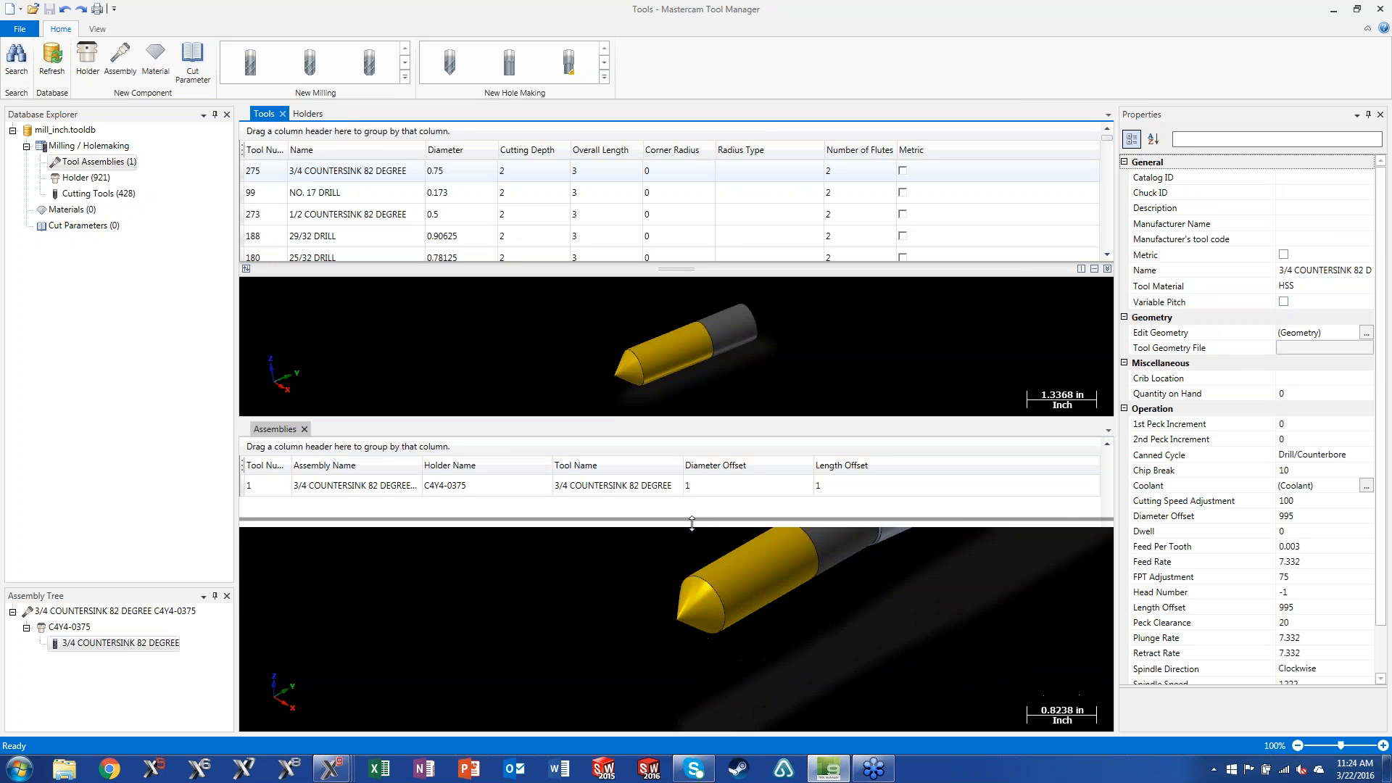
left_click(808, 568)
scroll(839, 558, "down", 2)
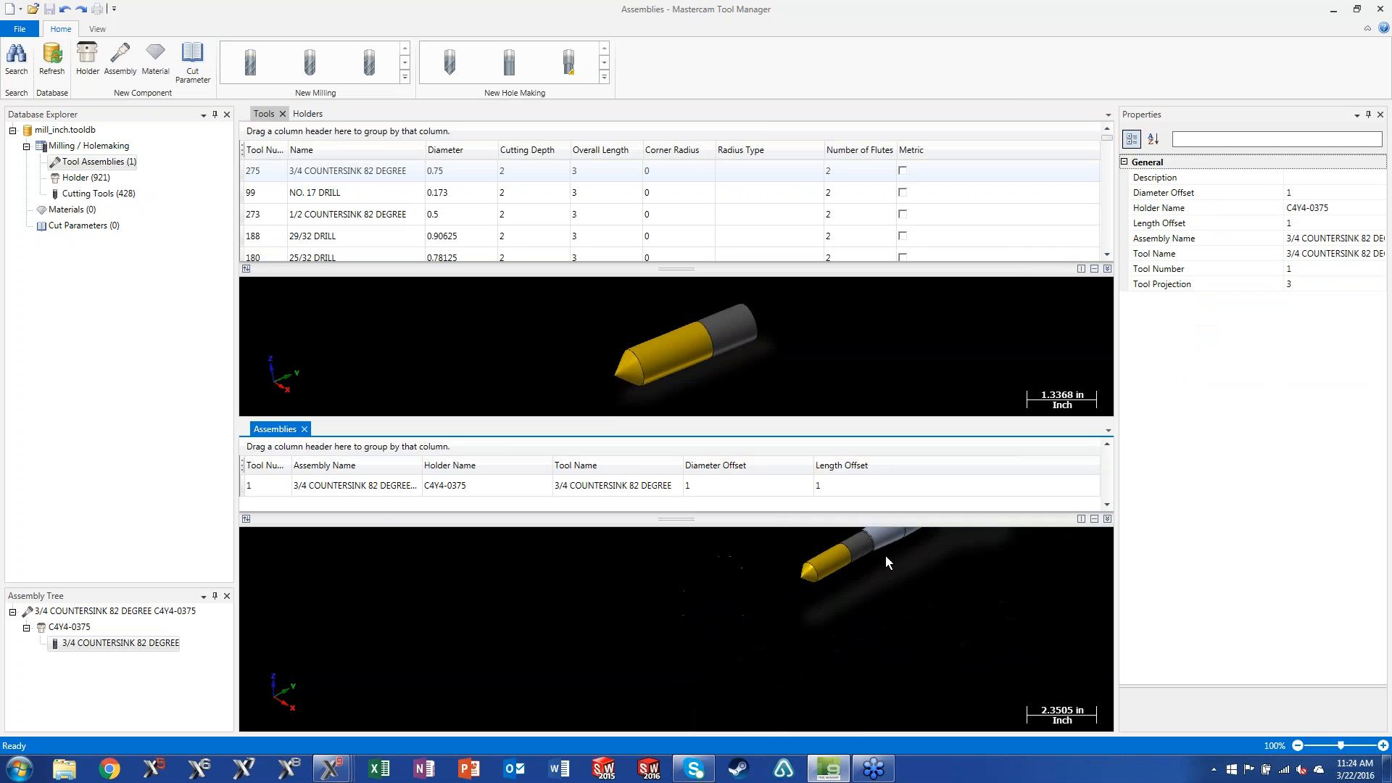
scroll(886, 559, "down", 3)
middle_click_drag(711, 655, 694, 645)
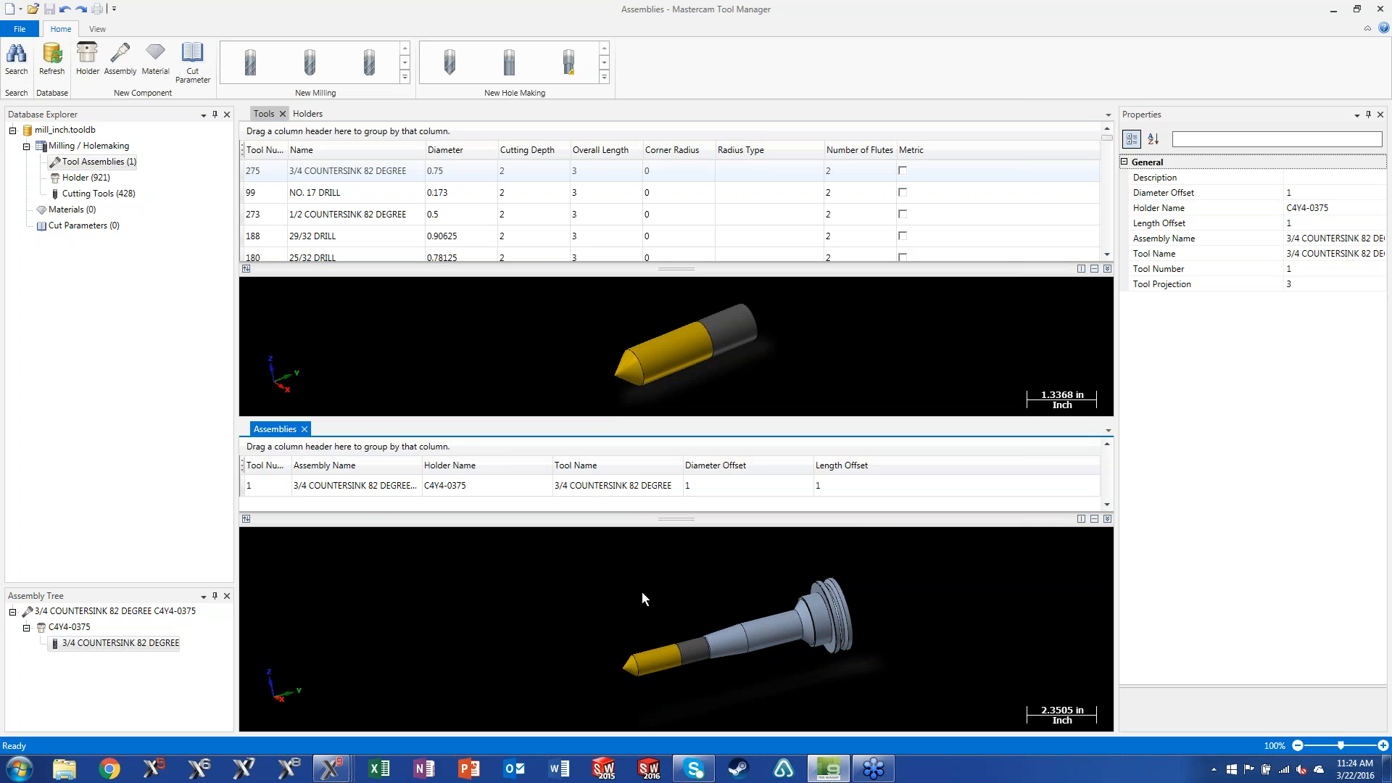
scroll(833, 659, "up", 2)
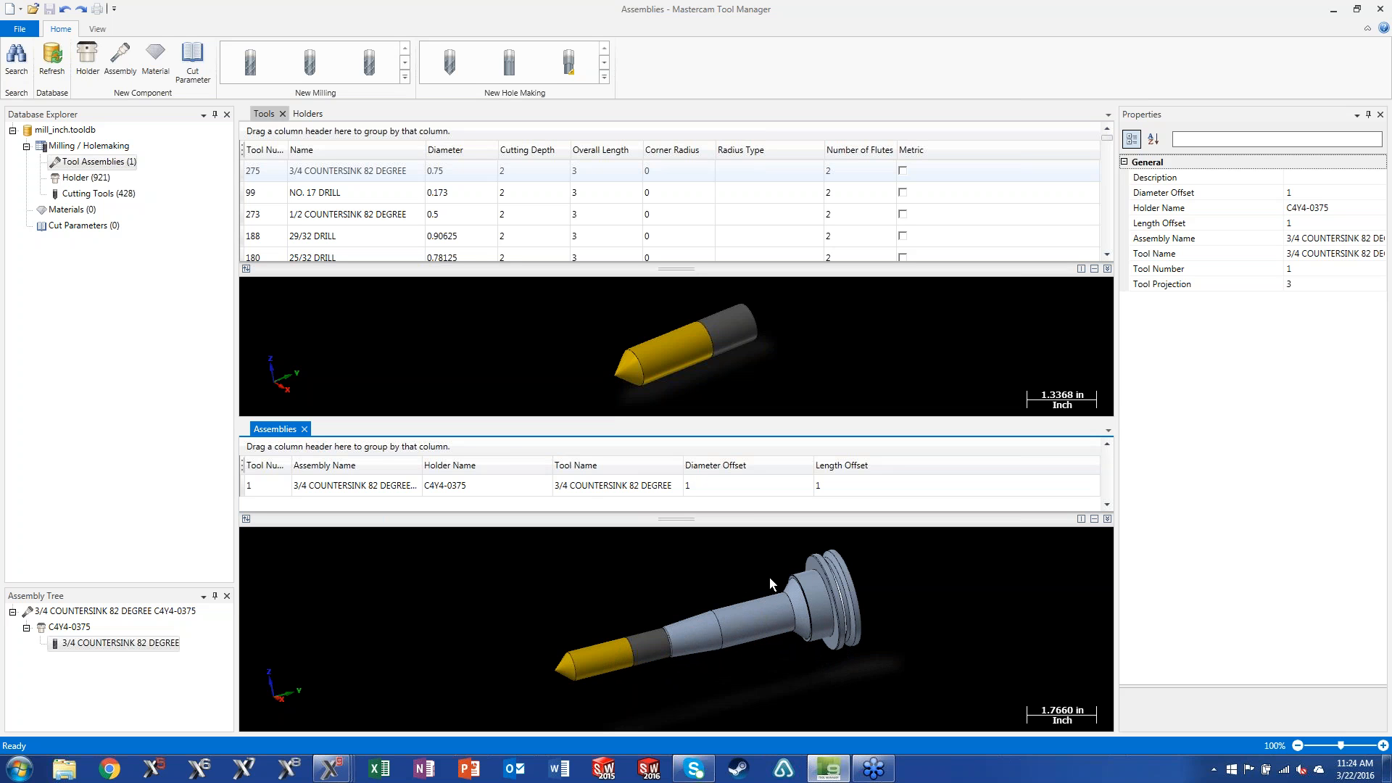
Step: Review the properties of the assembly's countersink, its C4Y4-0375 holder and the whole assembly
left_click(75, 644)
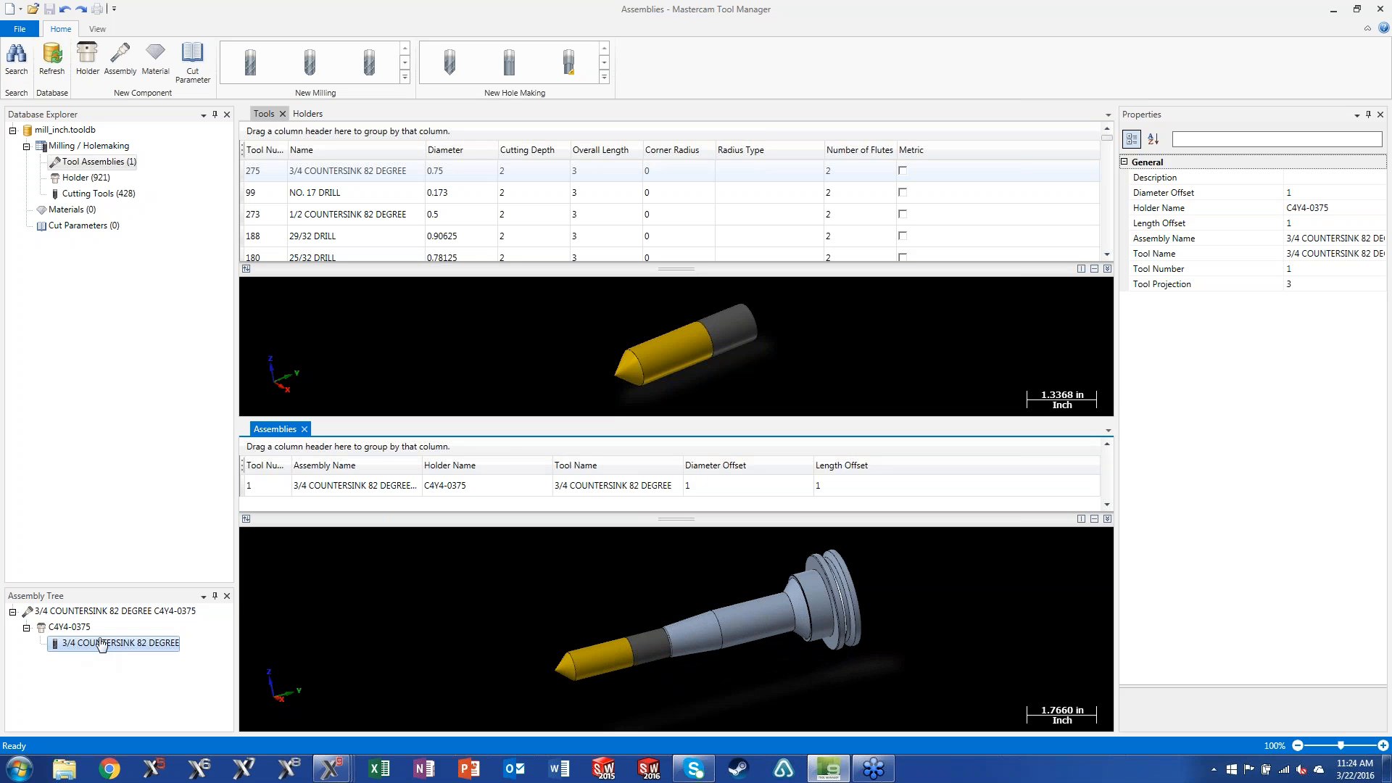
left_click(104, 652)
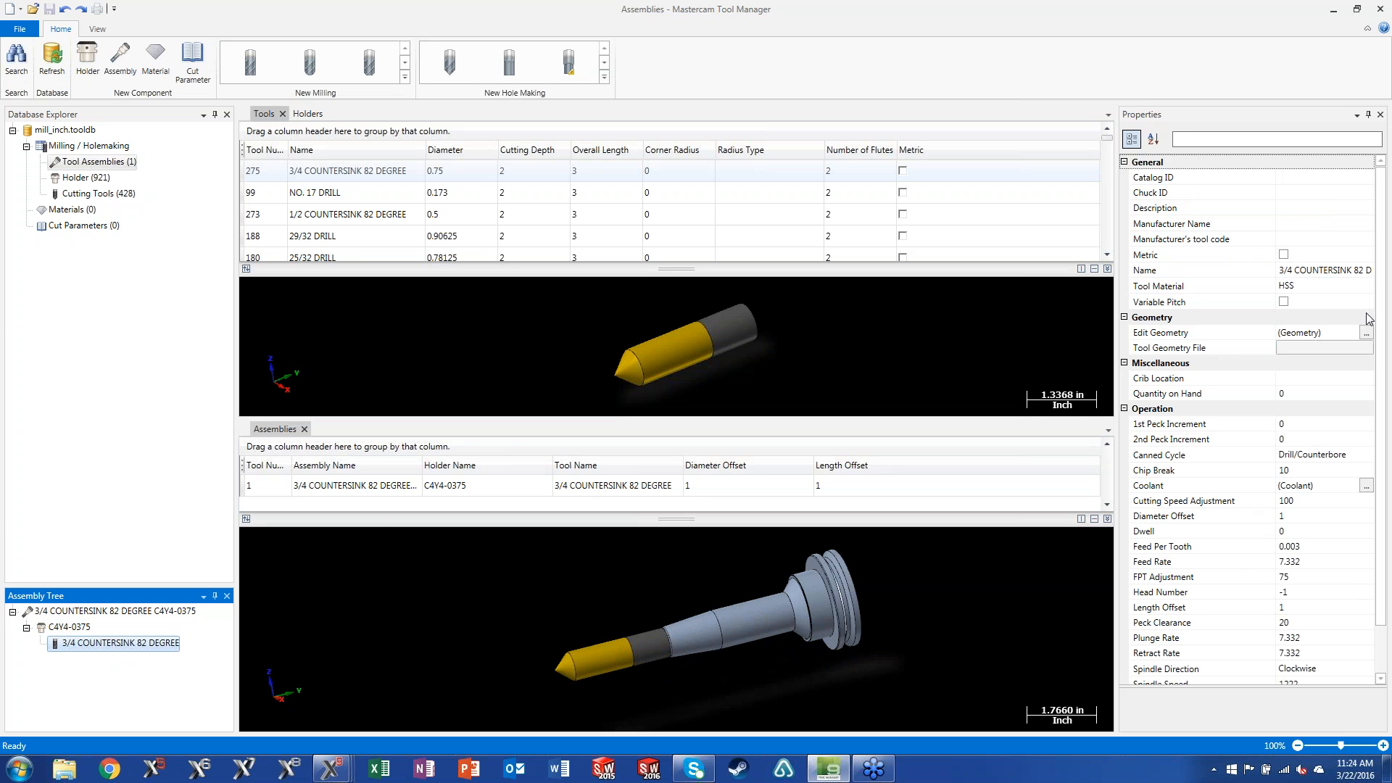
left_click(70, 627)
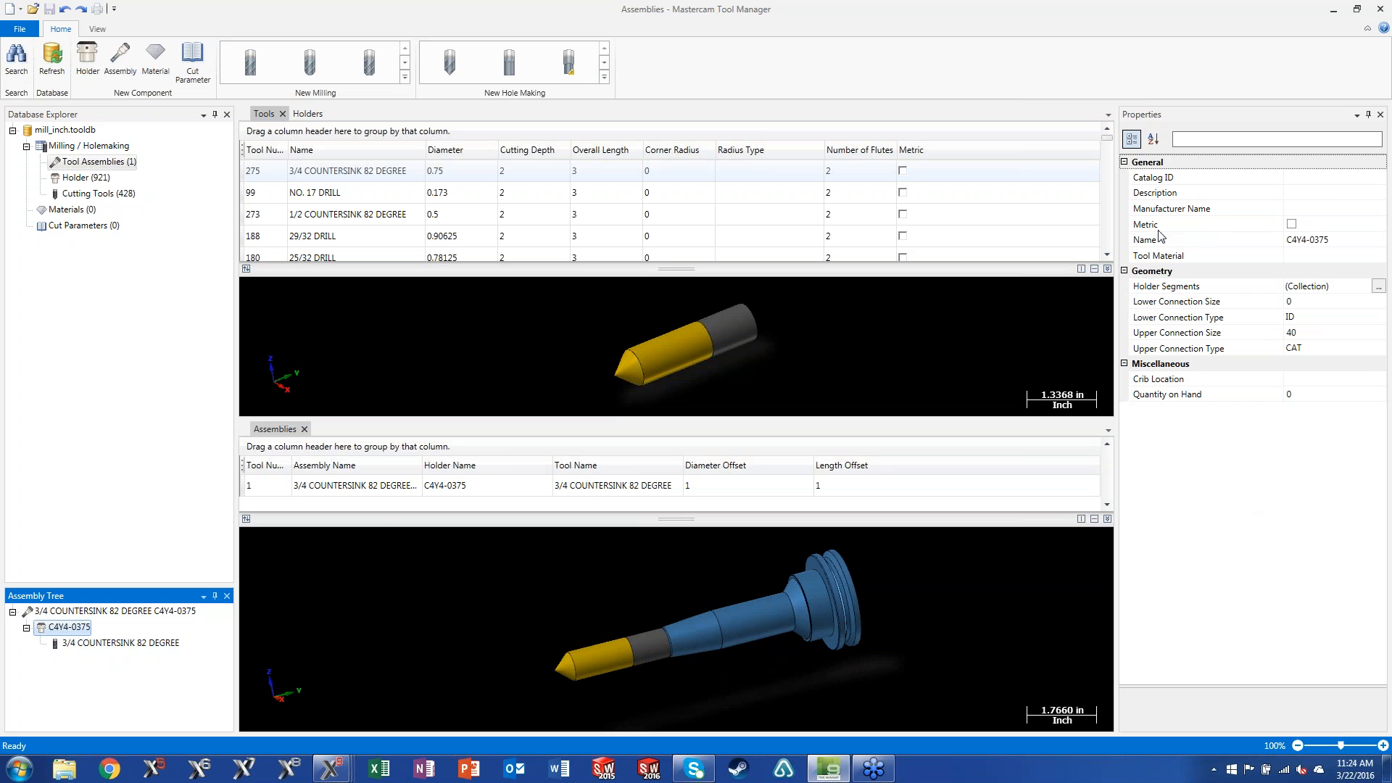
left_click(125, 611)
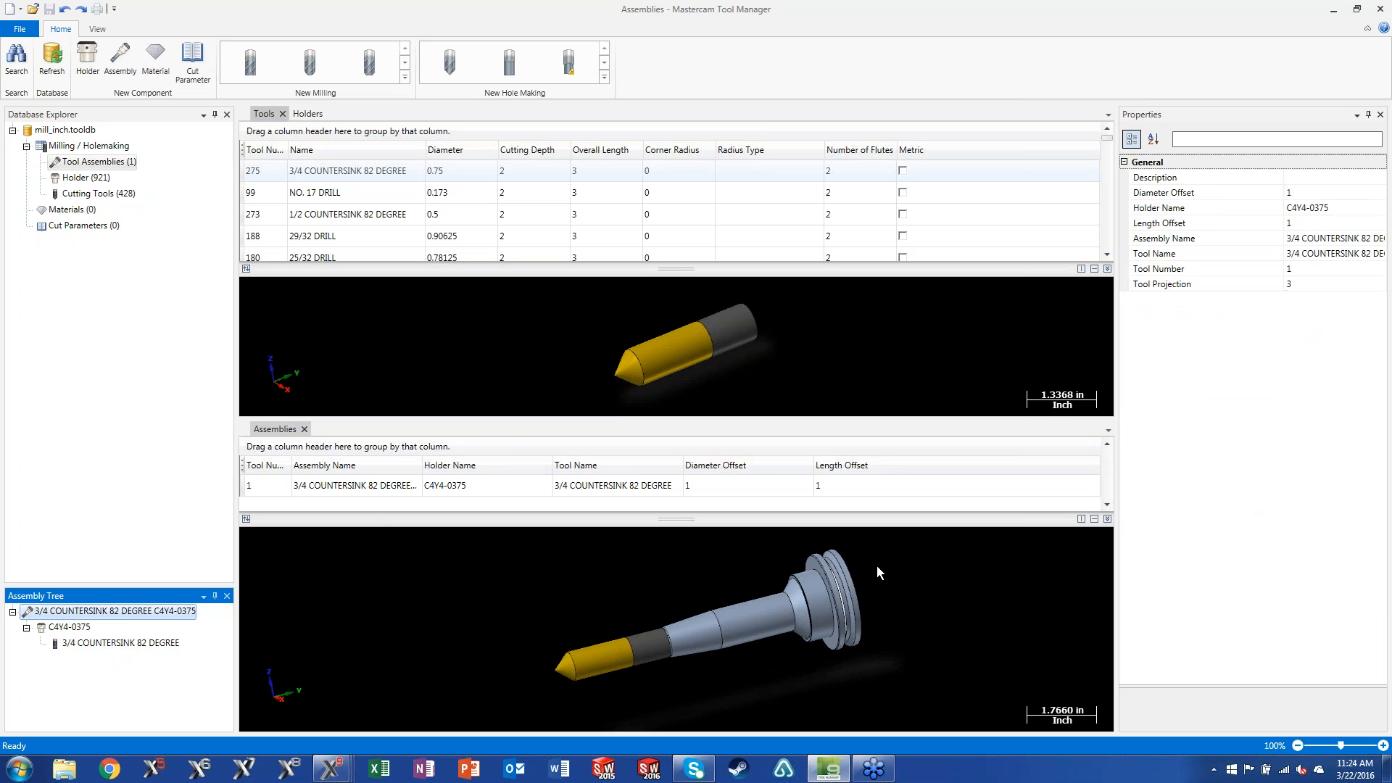
Step: Slide the holder along the countersink in the assembly preview to set the tool projection to about 2.58 in
middle_click_drag(621, 571, 629, 586)
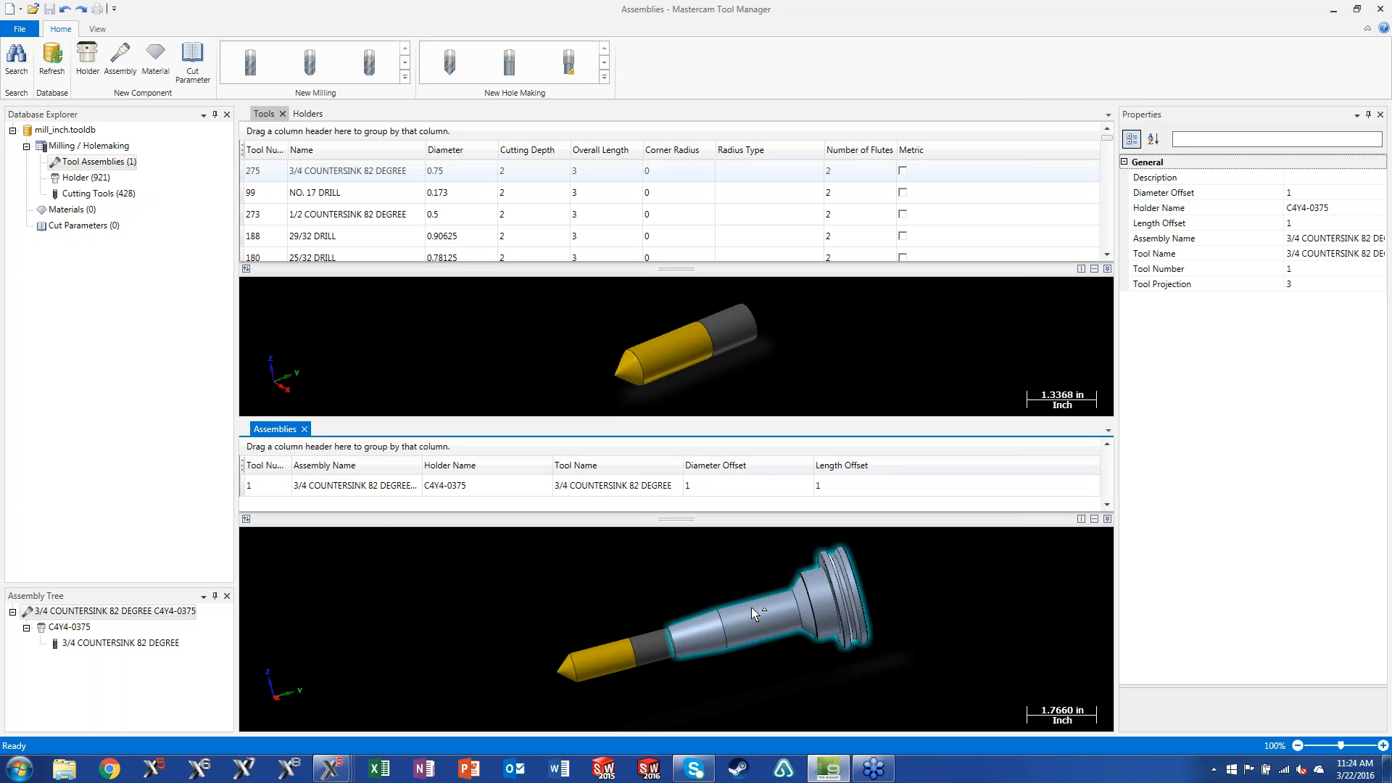
left_click_drag(751, 608, 643, 662)
left_click_drag(641, 663, 685, 651)
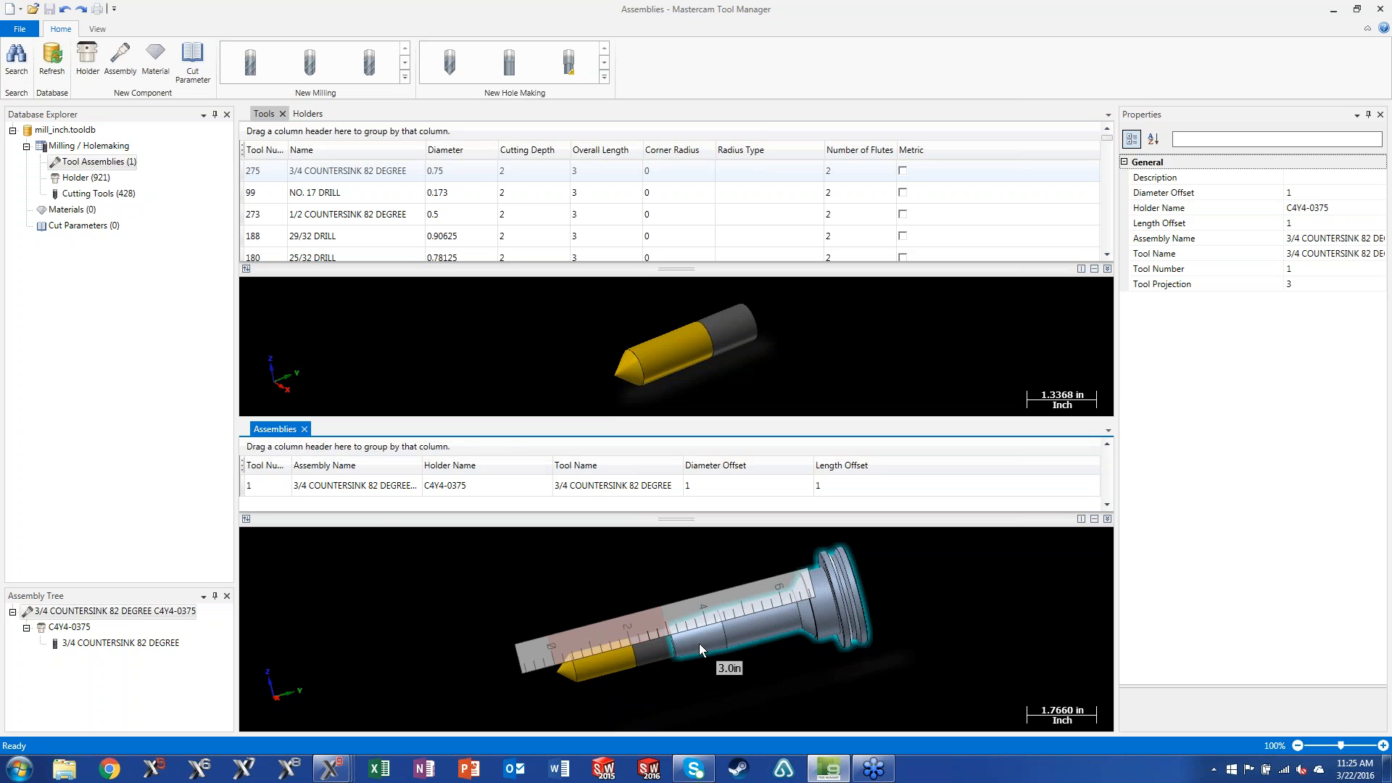
left_click_drag(699, 642, 657, 655)
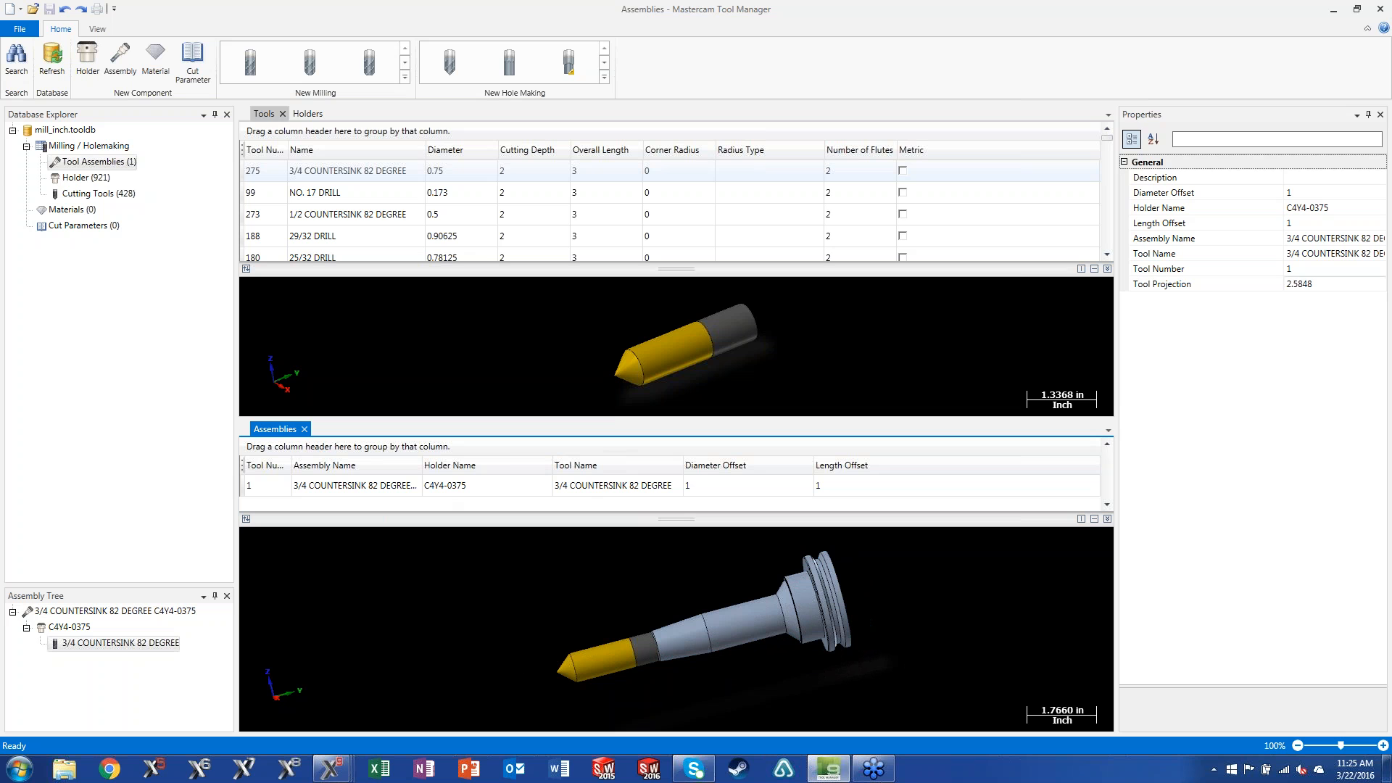
left_click(1289, 284)
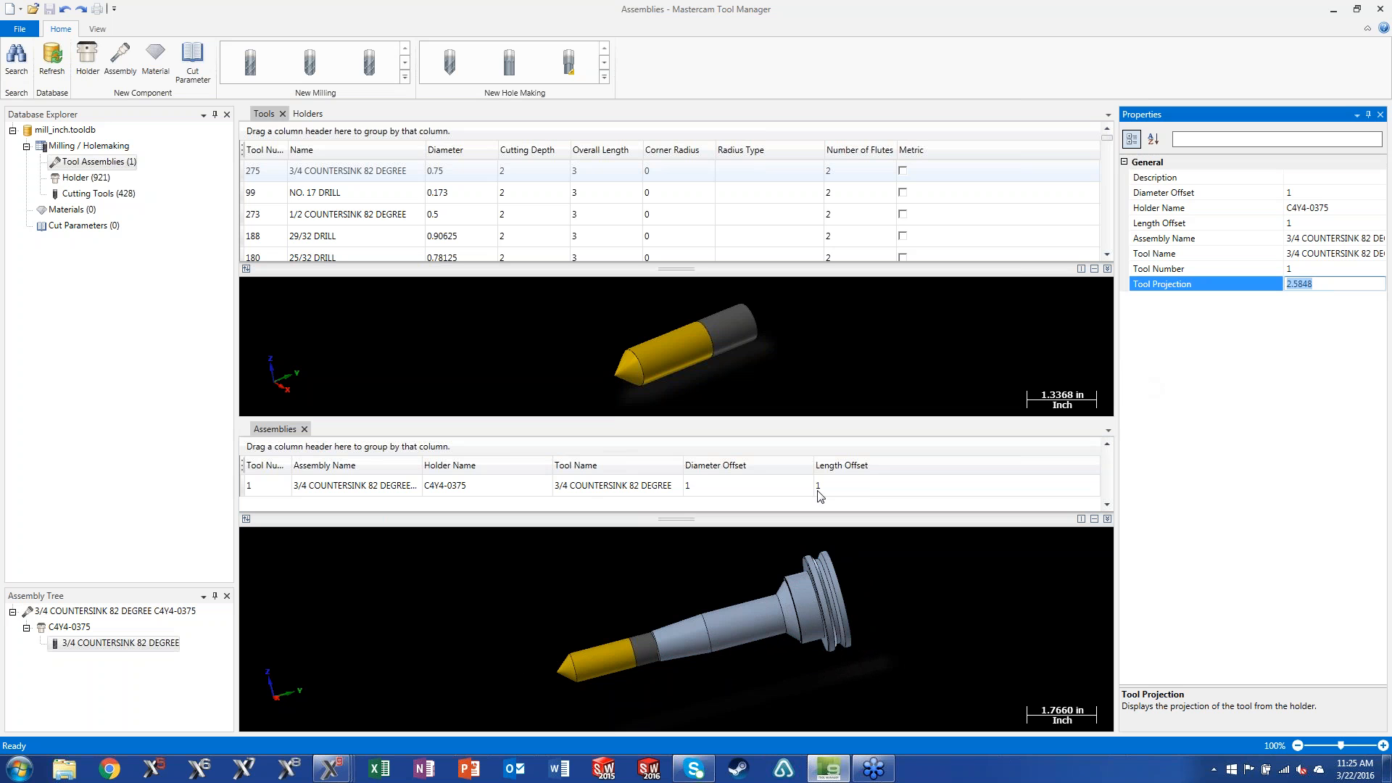
left_click(365, 615)
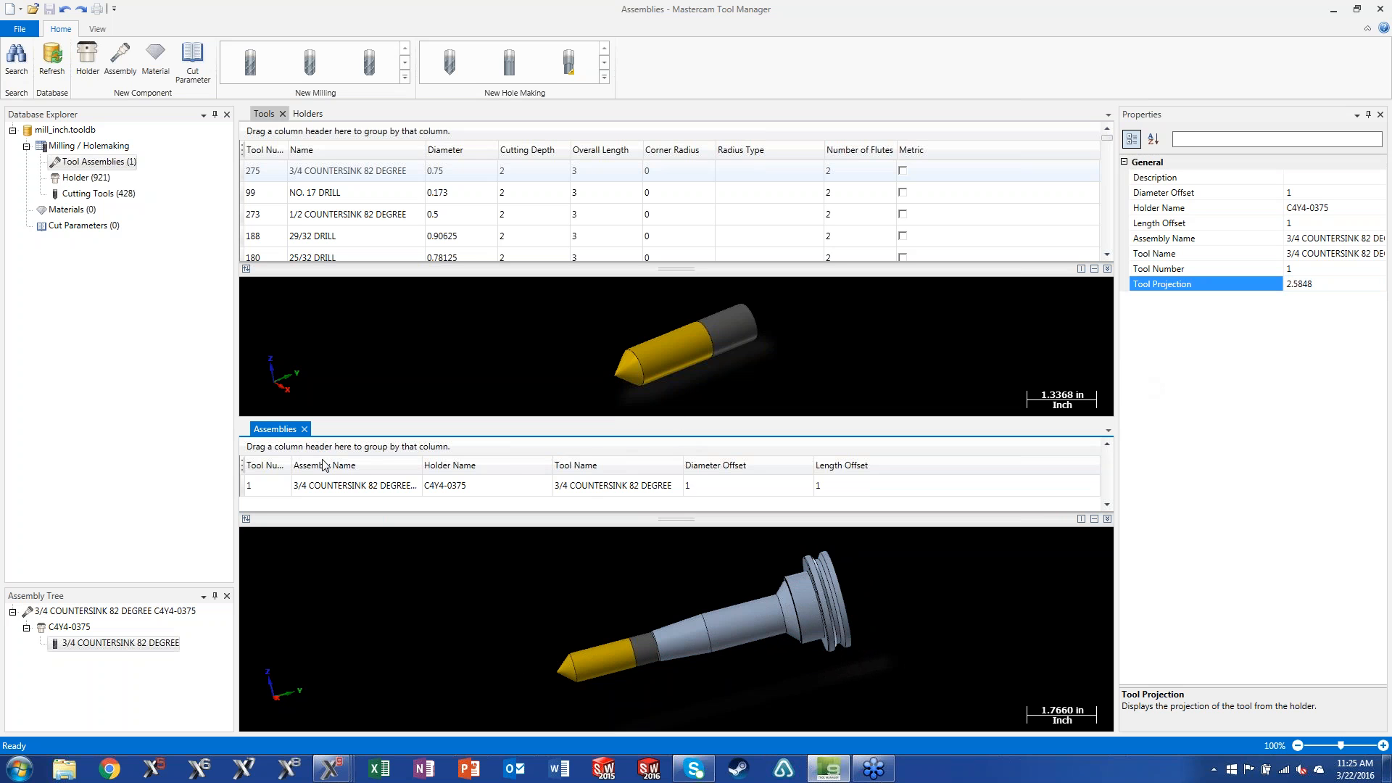
left_click(348, 484)
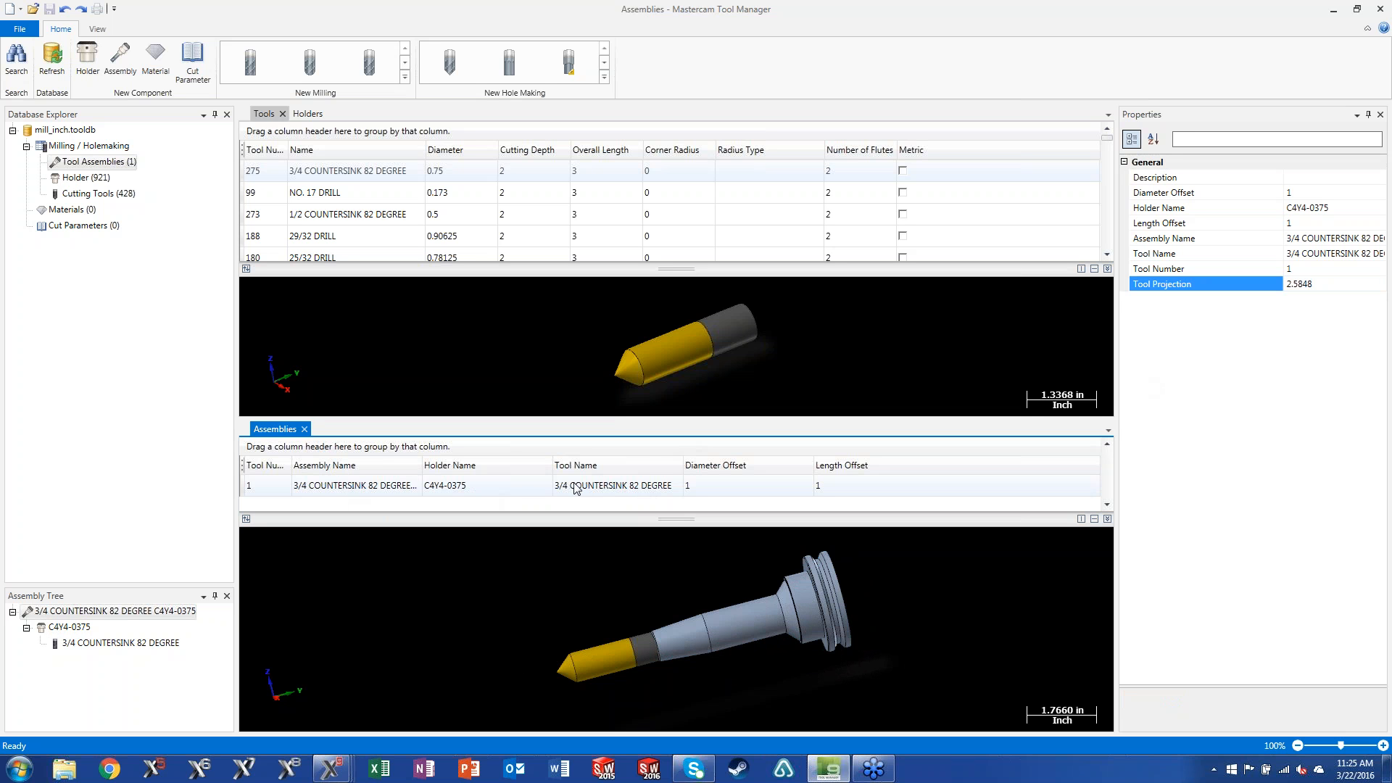
Step: Review the geometry definition of the 3/4 COUNTERSINK 82 DEGREE tool and finish its wizard with the existing dimensions
left_click(338, 174)
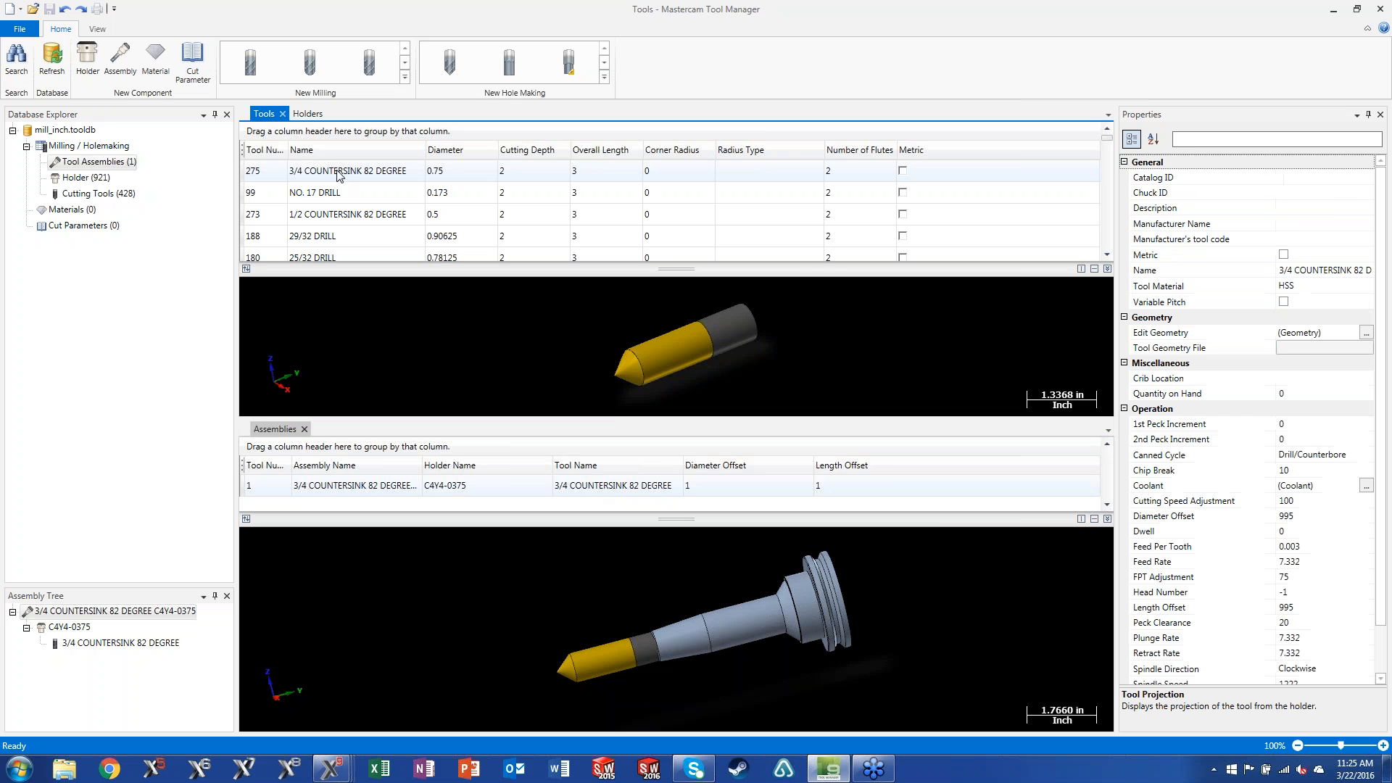
double_click(351, 173)
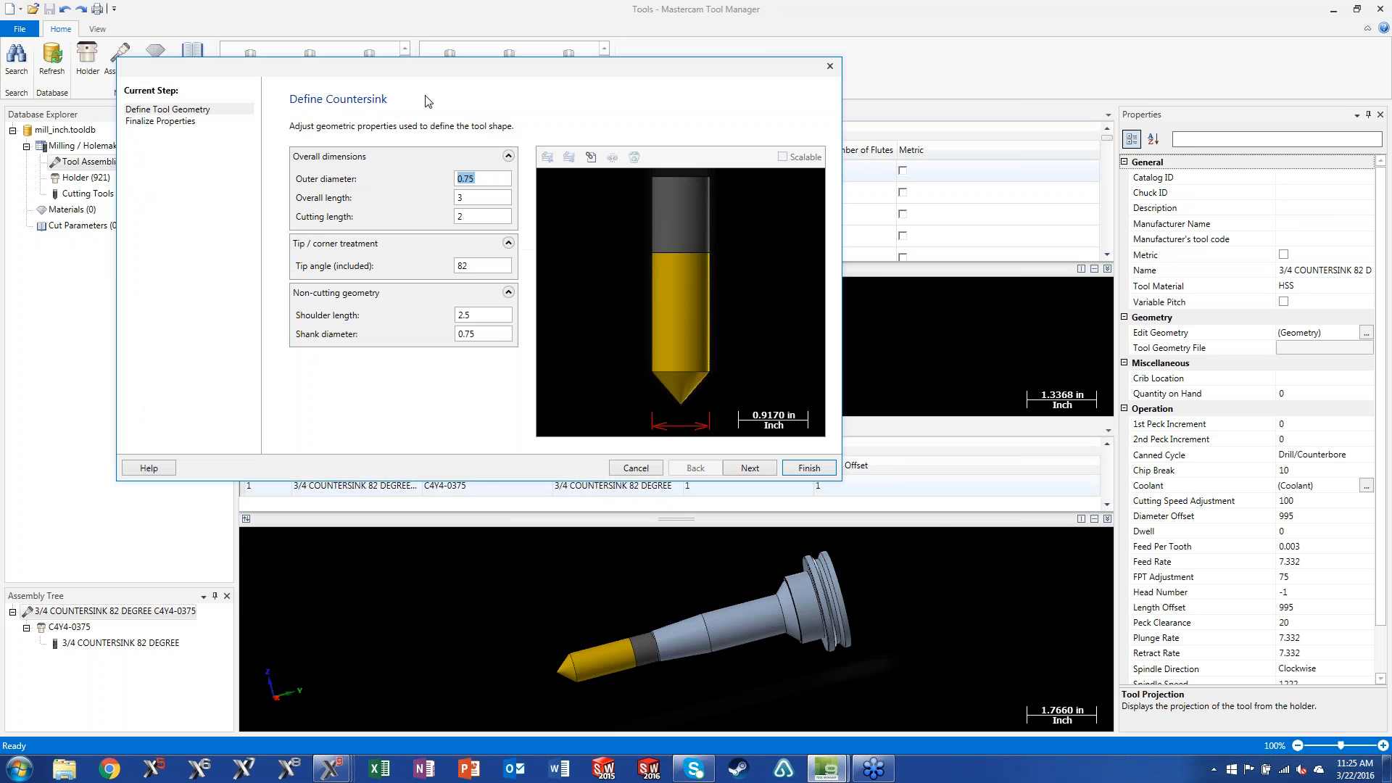
left_click_drag(447, 79, 770, 276)
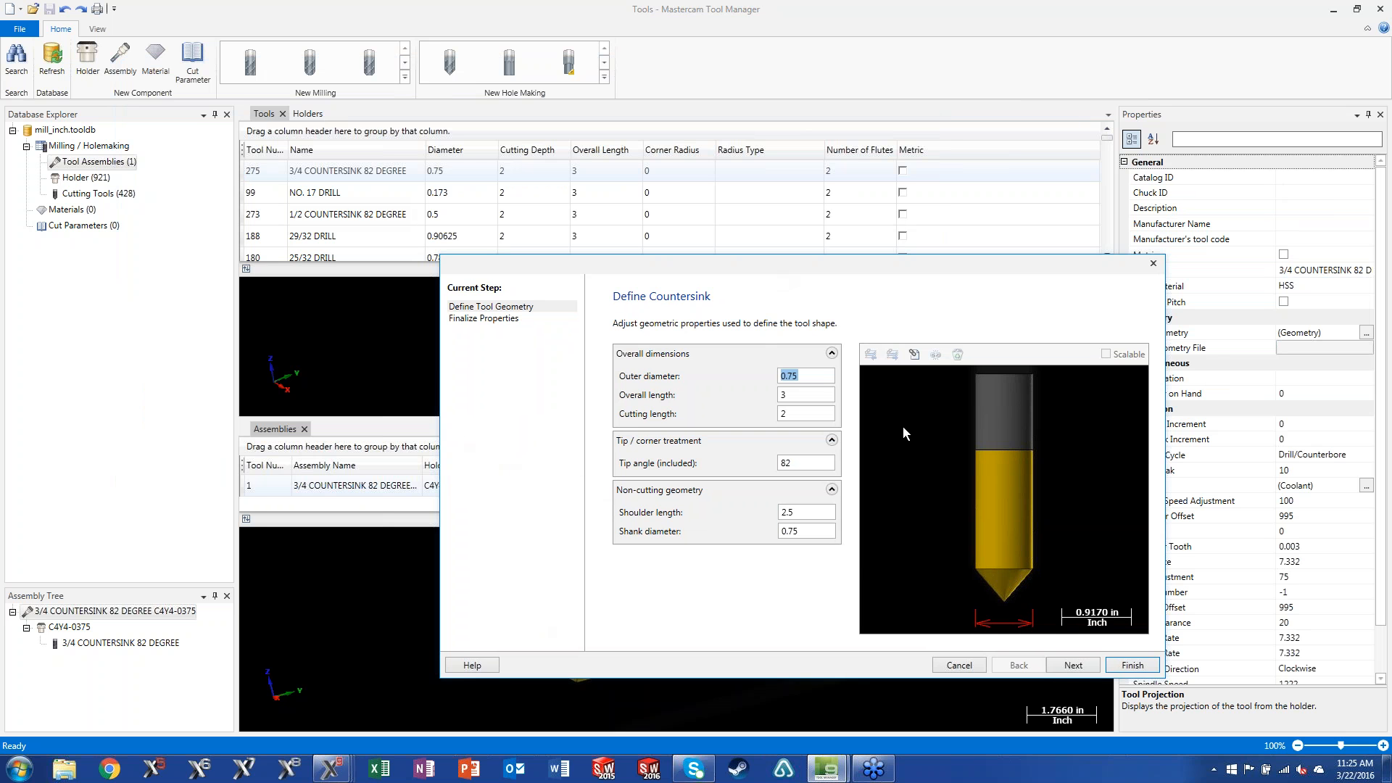
left_click(1139, 666)
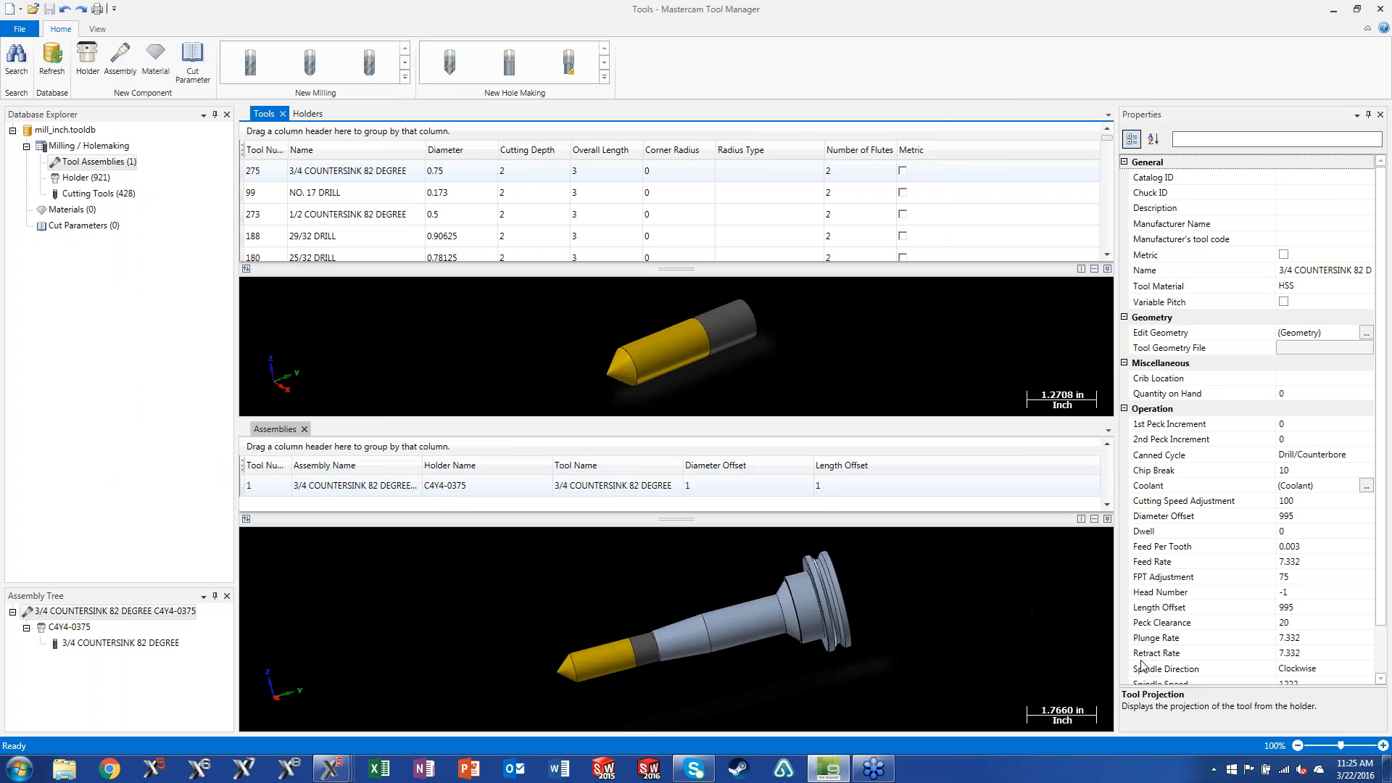
Step: Review the connection types and segments defining holder C4Y4-0375 and finish its wizard without edits
left_click(308, 113)
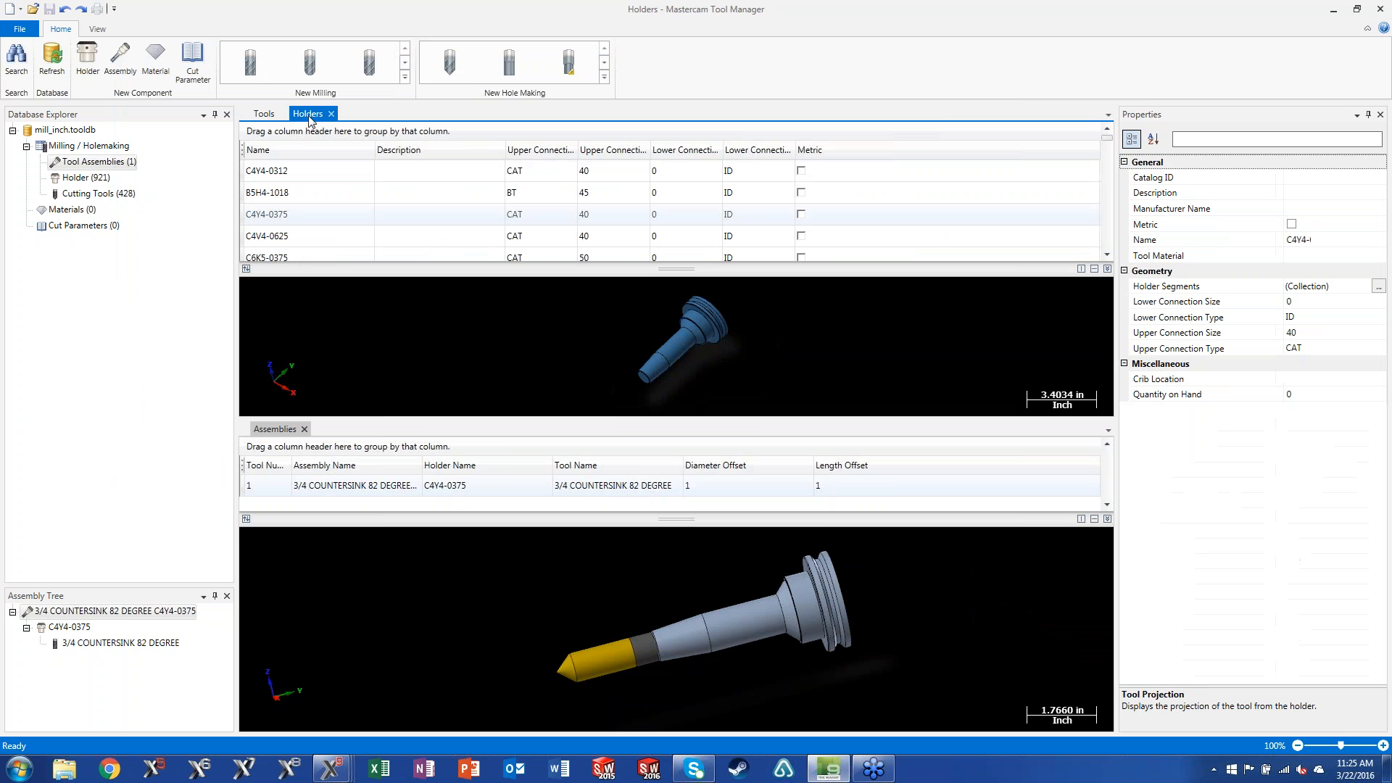
double_click(274, 215)
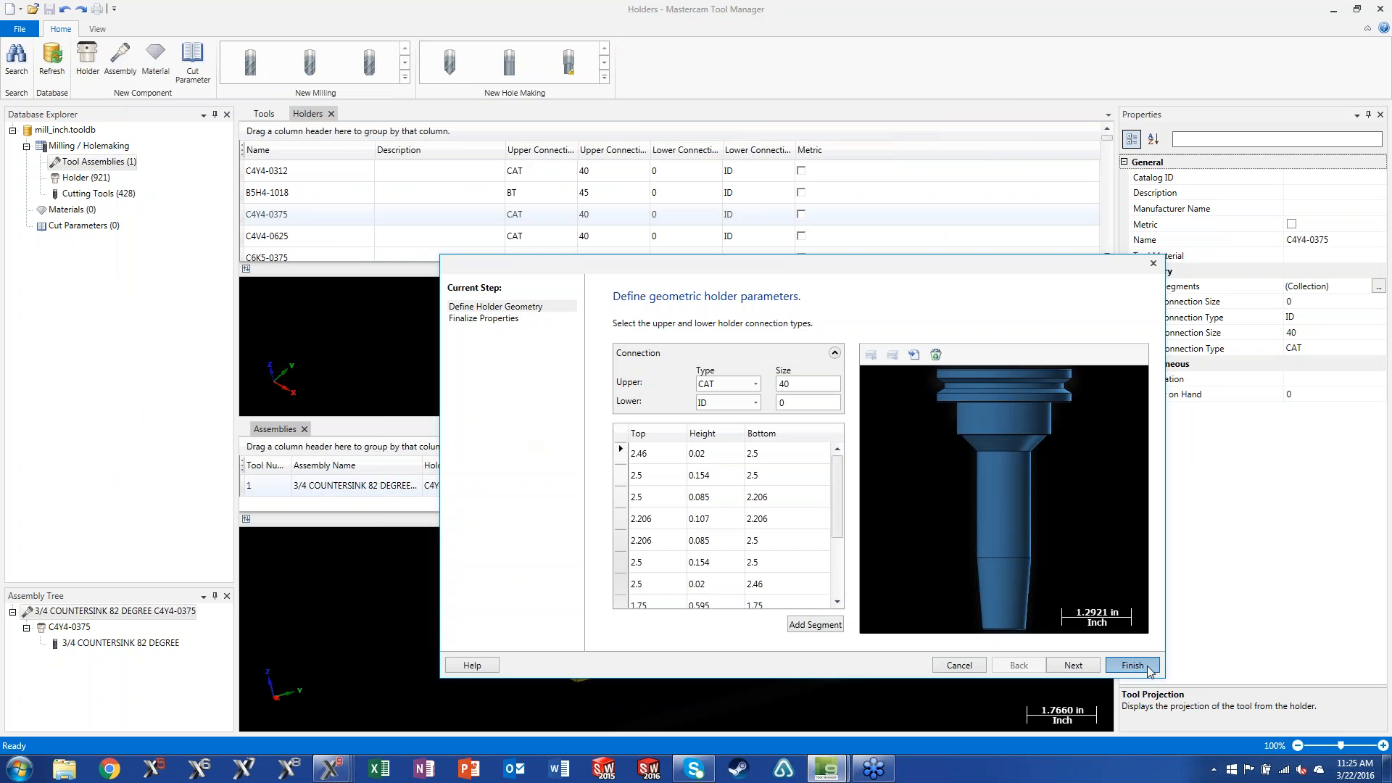
left_click(1132, 665)
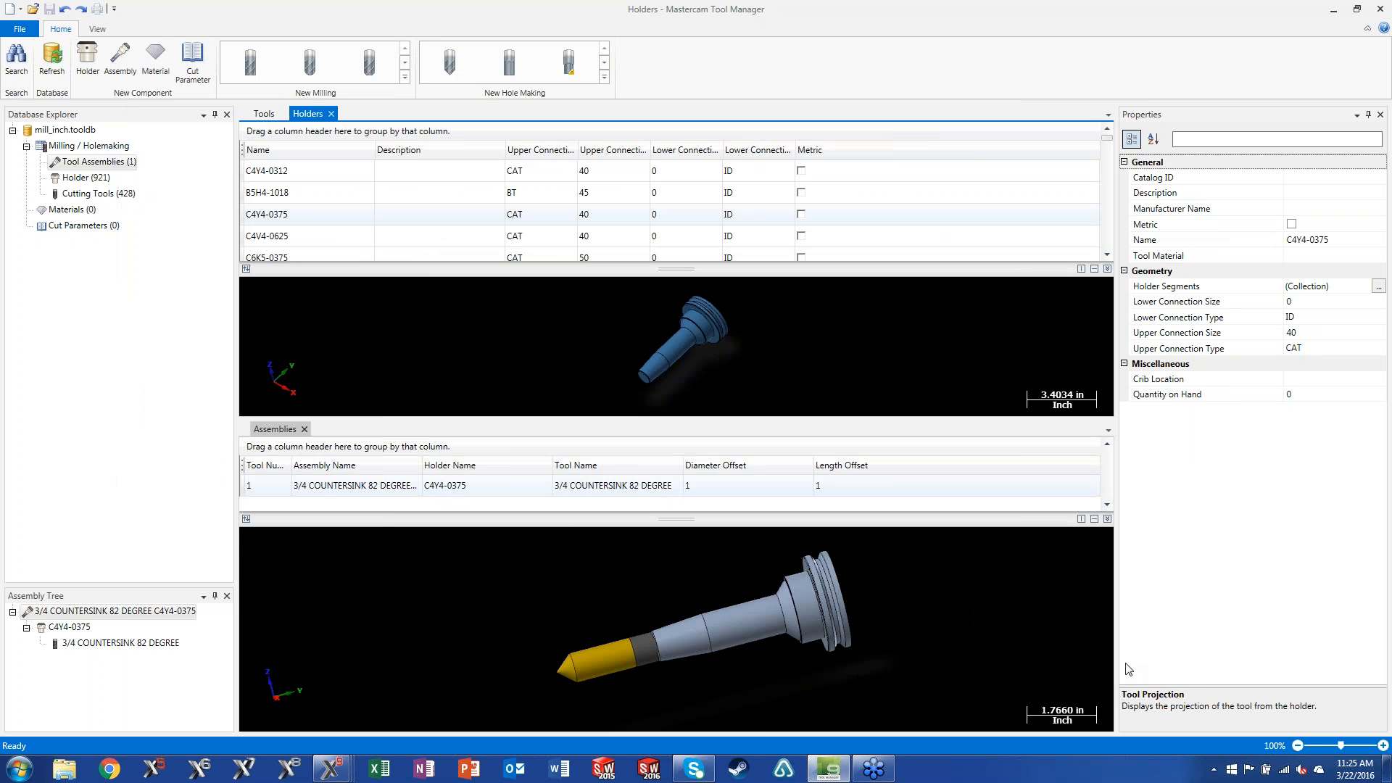
Step: Hide the 3D preview panes of the Holders and Assemblies lists
mouse_move(877, 767)
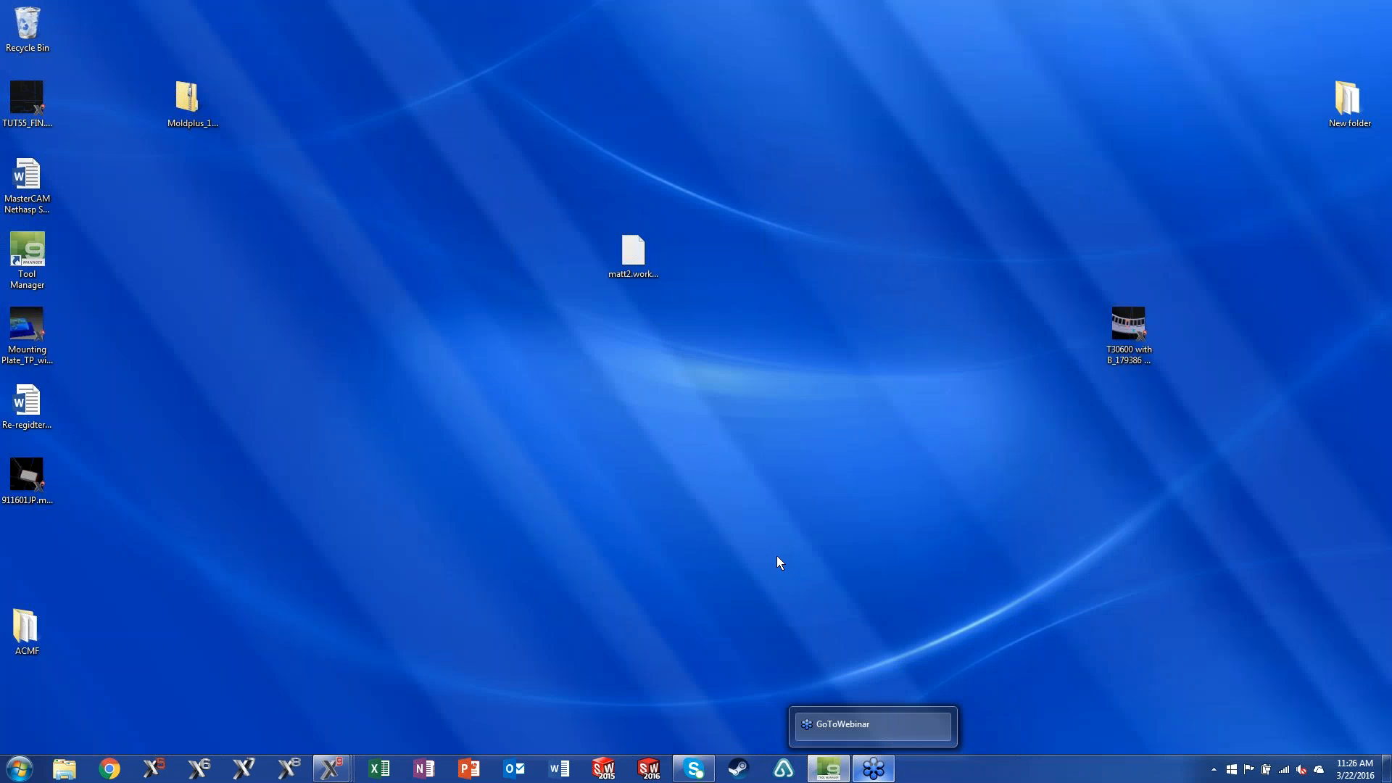
left_click(470, 555)
scroll(567, 540, "down", 1)
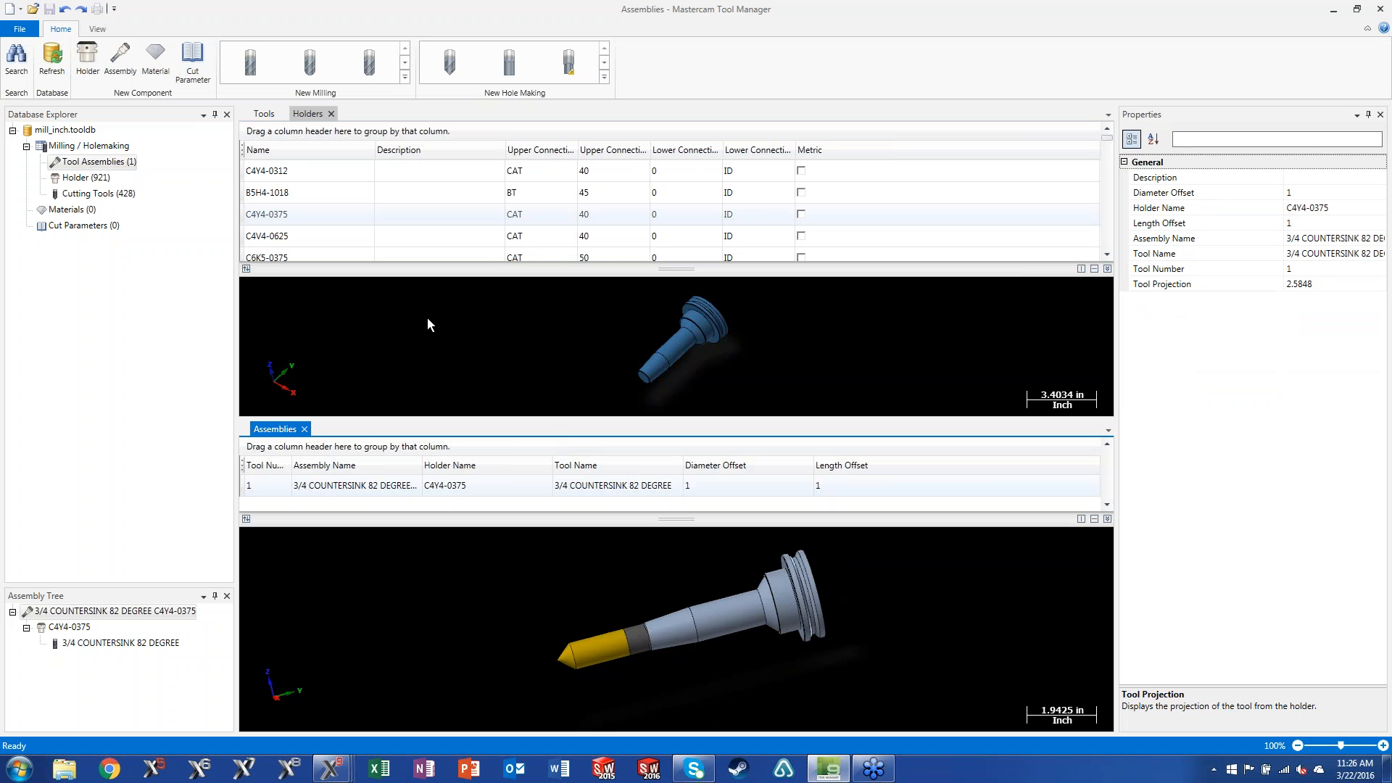
left_click(1108, 269)
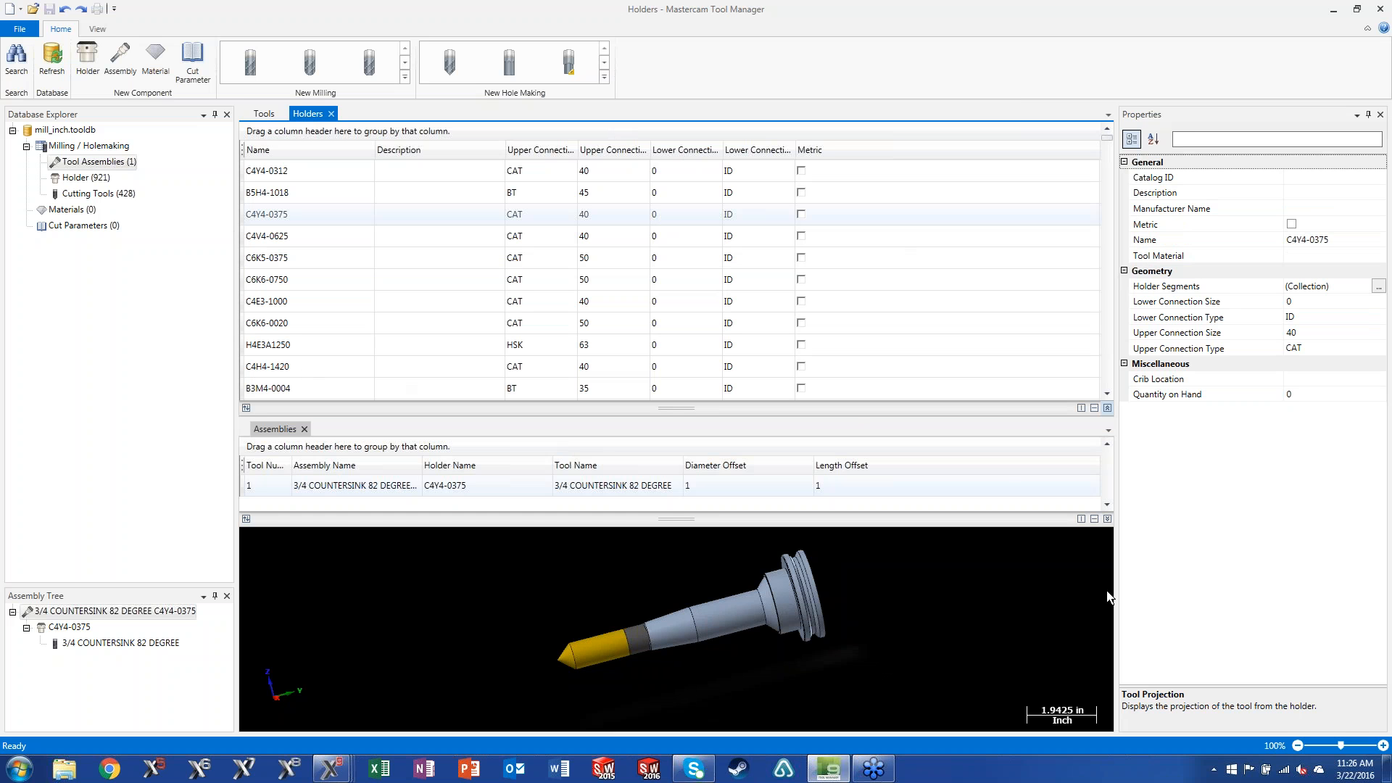
left_click(1107, 519)
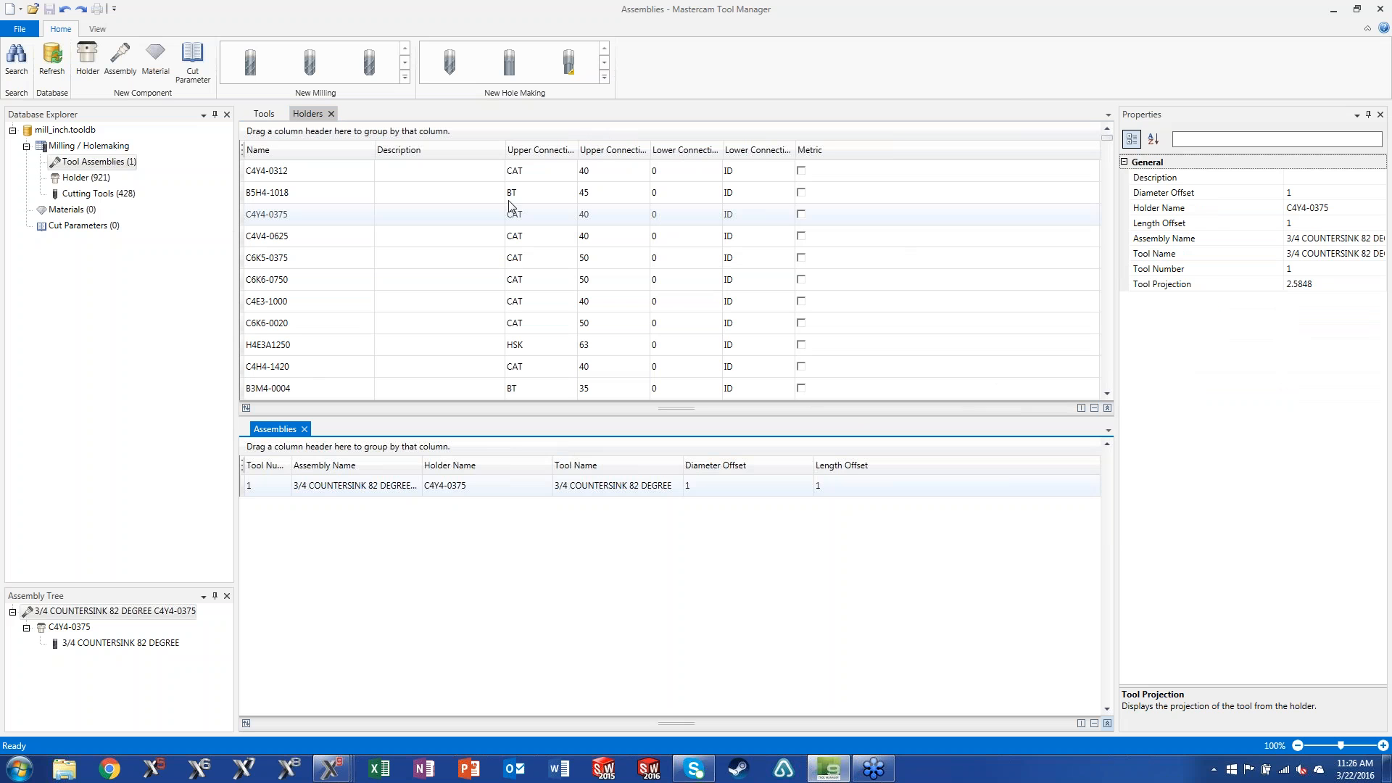
Step: Dock the Assemblies list above the Tools and Holders lists and hide the 3D preview of the Tools list
left_click_drag(276, 432, 676, 397)
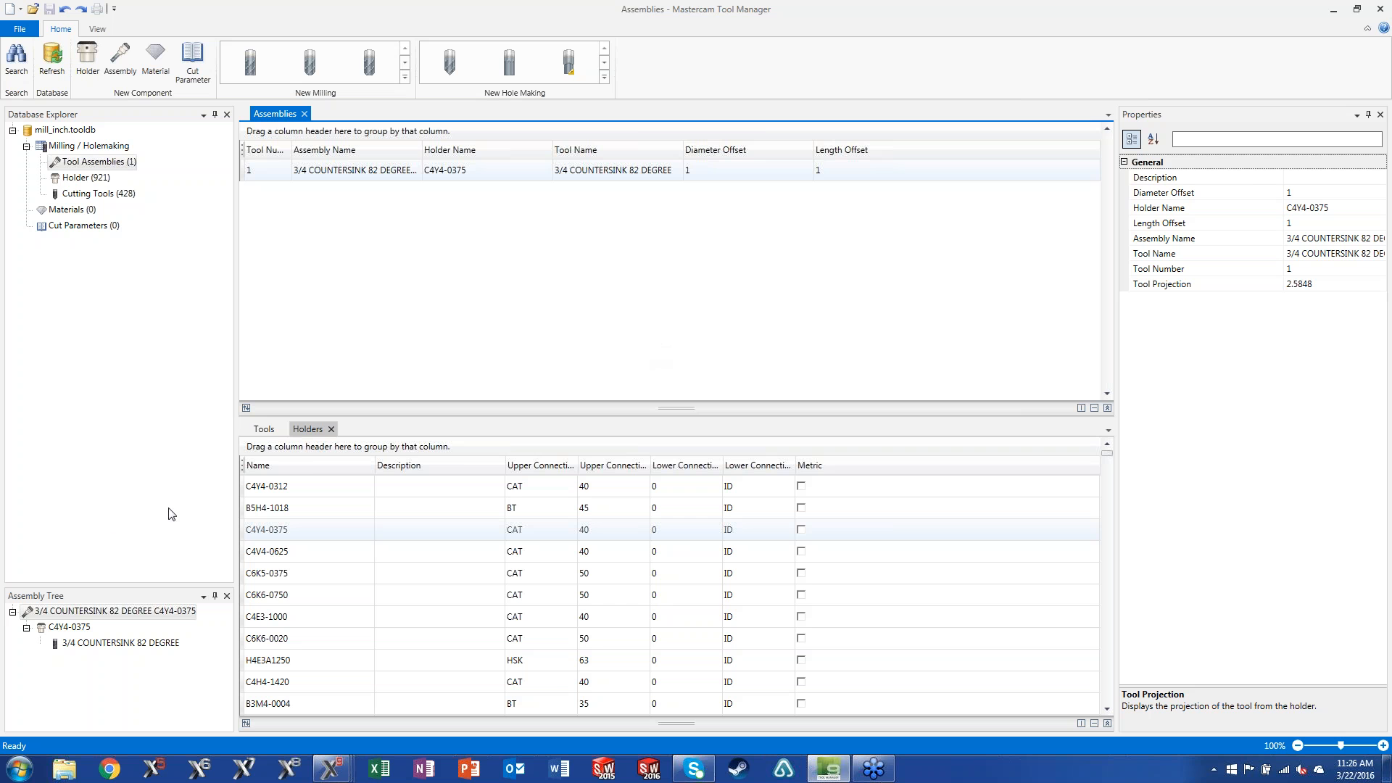
left_click(264, 434)
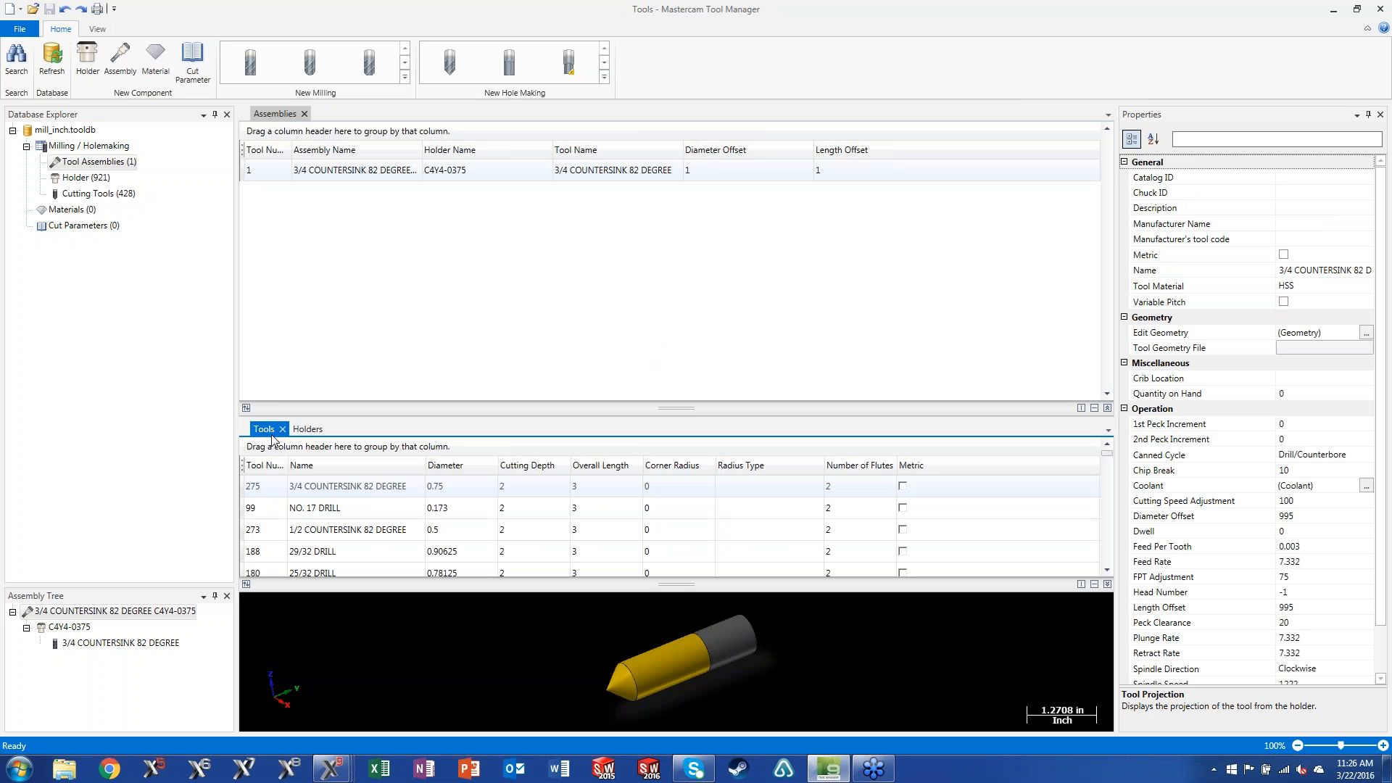
left_click(1107, 584)
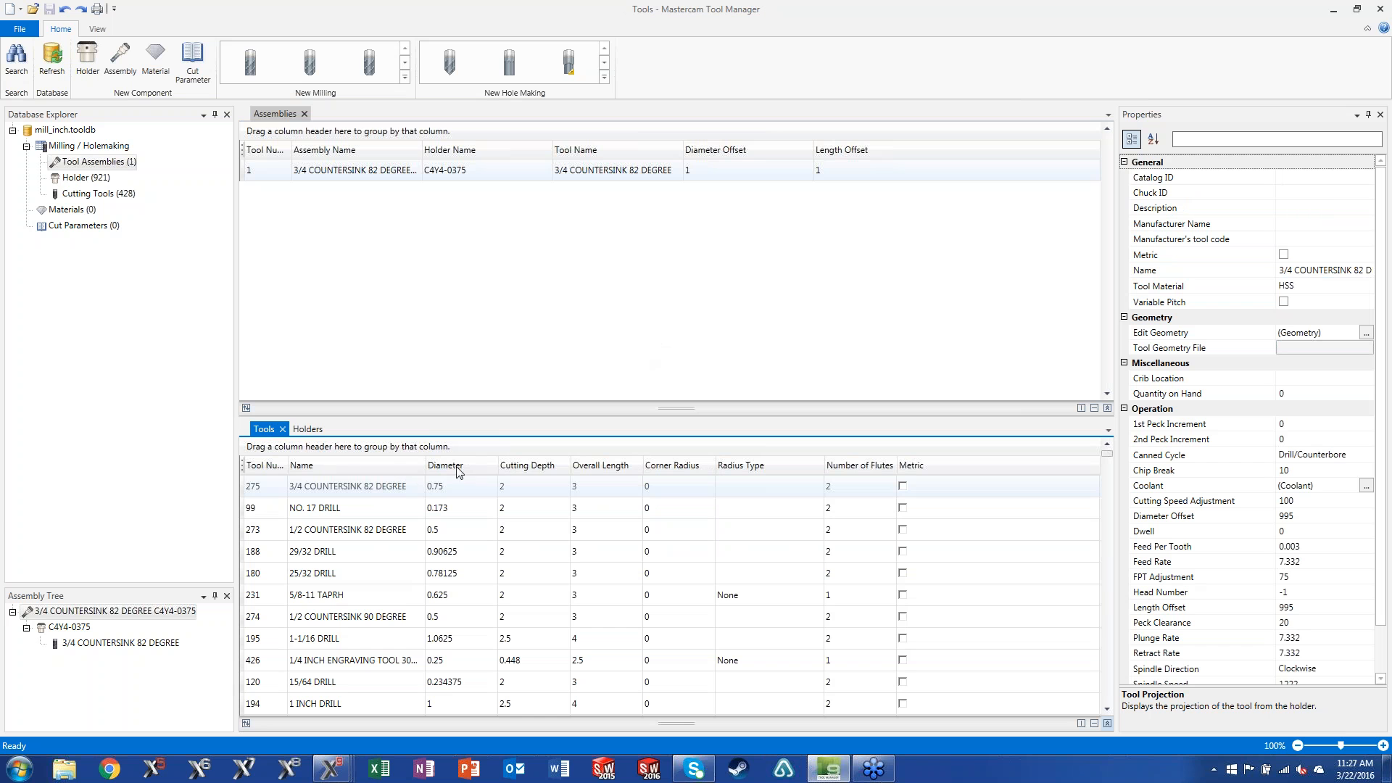
Step: Group the Tools list by diameter and expand the group of 2 inch tools
left_click_drag(443, 470, 298, 445)
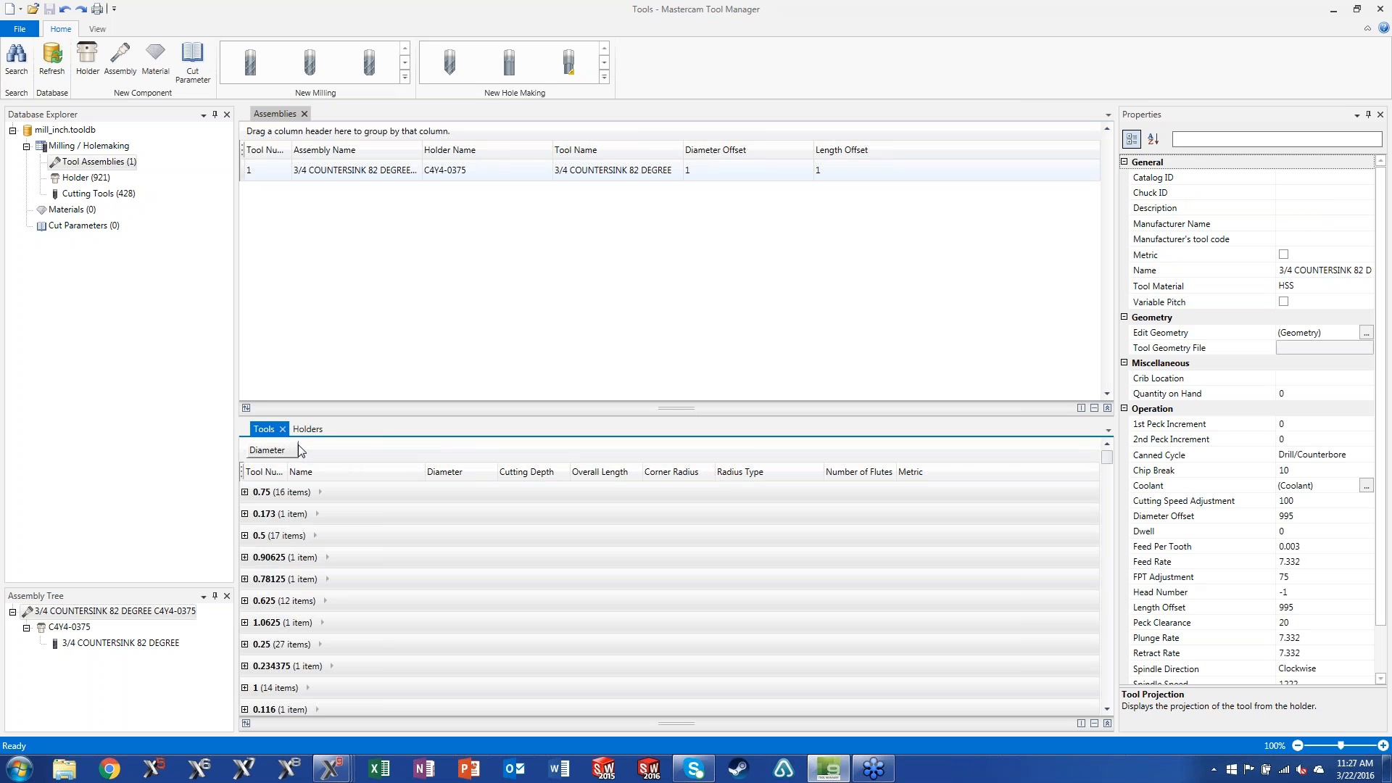
scroll(291, 540, "down", 5)
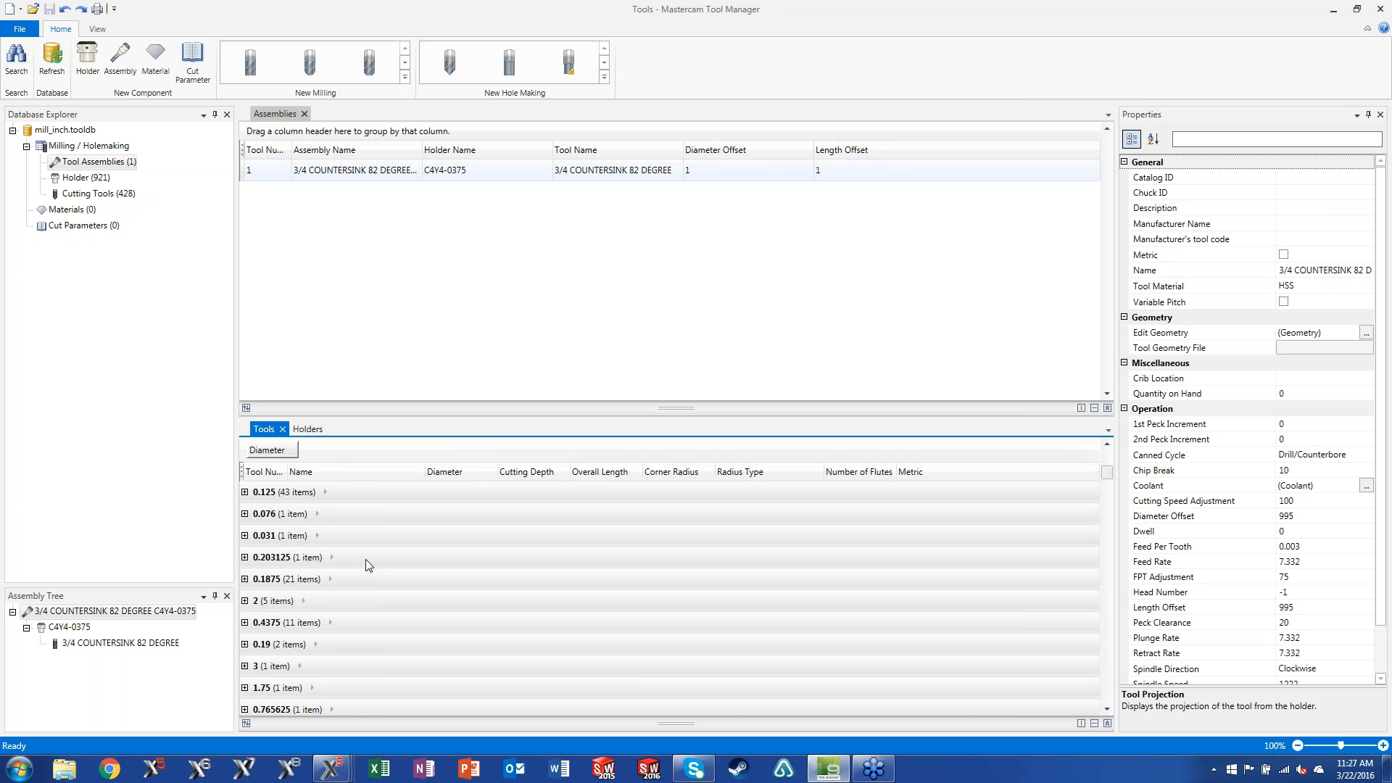
left_click(245, 602)
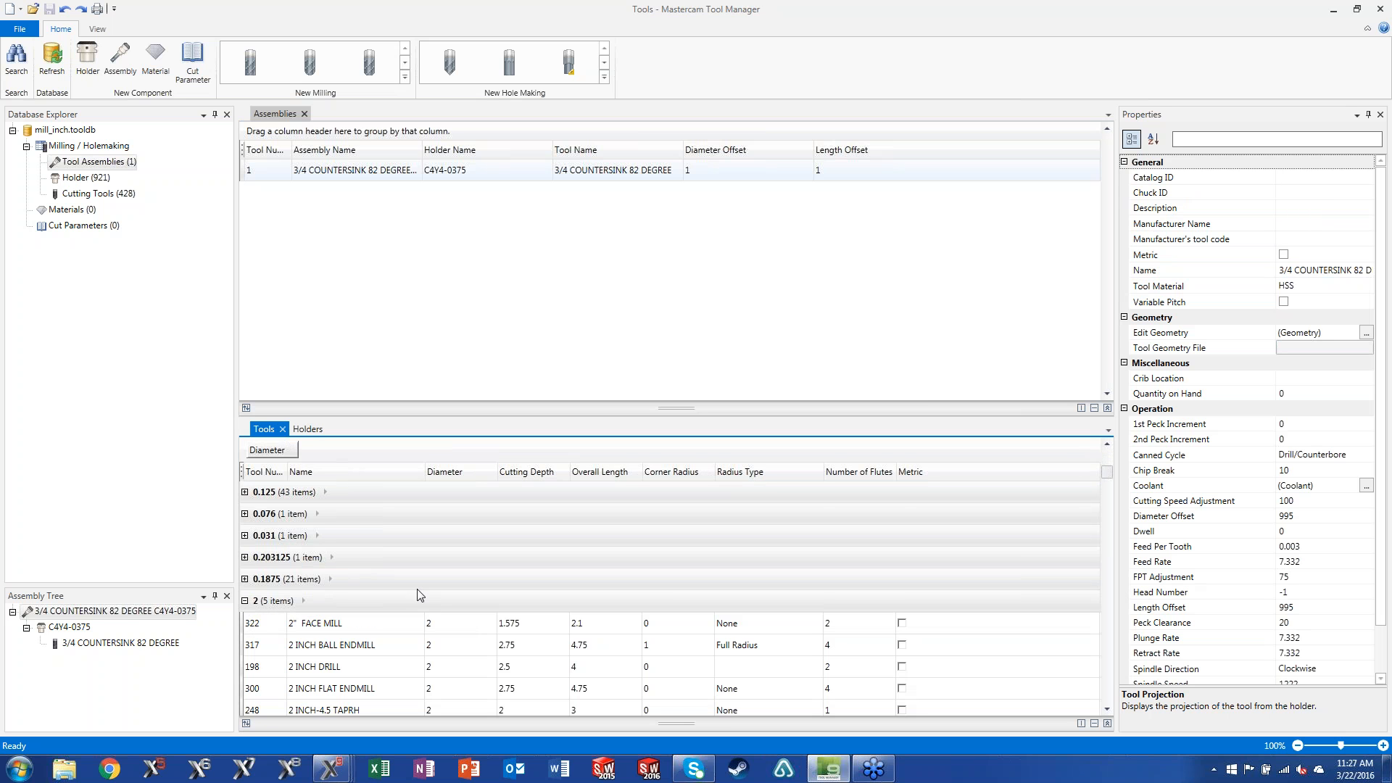
scroll(432, 595, "down", 2)
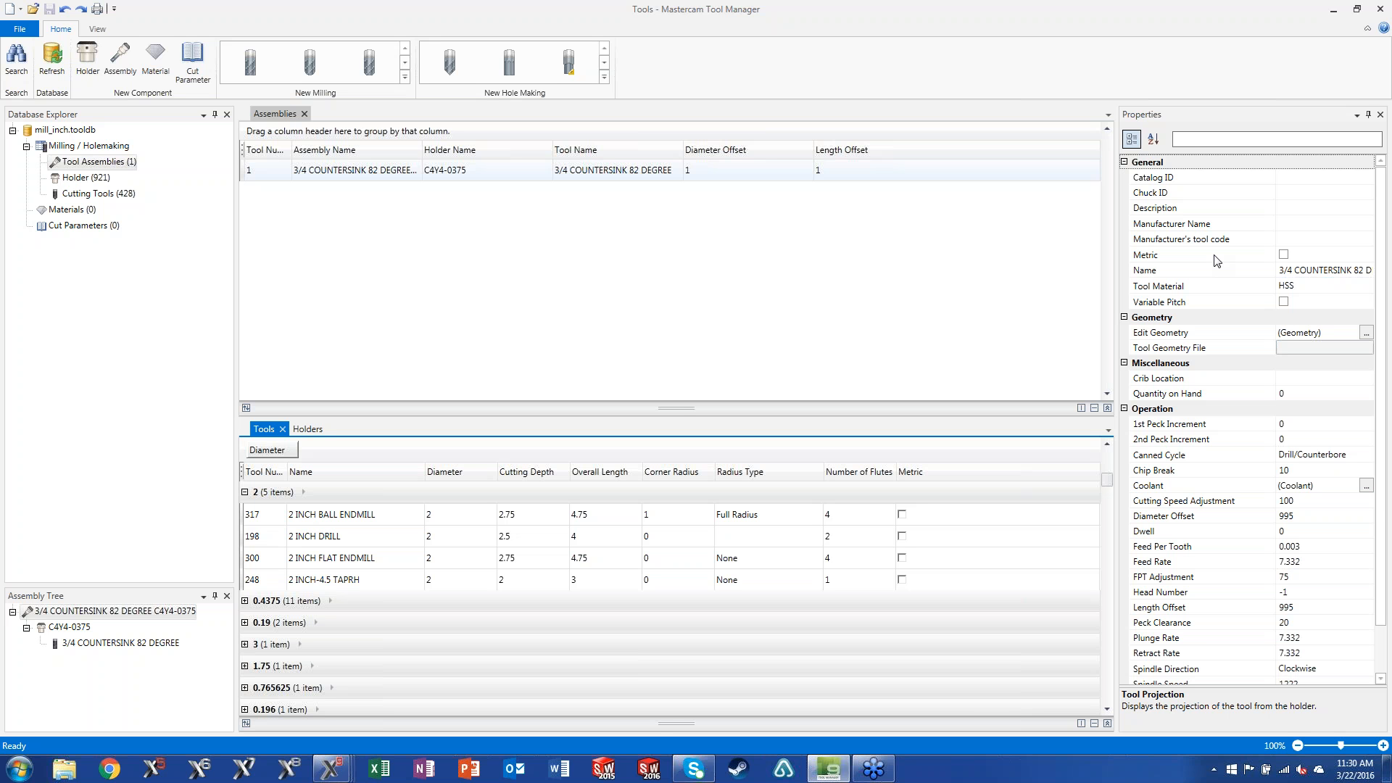
Step: Switch to Mastercam Lathe X9, review the Toolpaths page of the system configuration with its Lock Feedrates option, and close it without applying
left_click(339, 774)
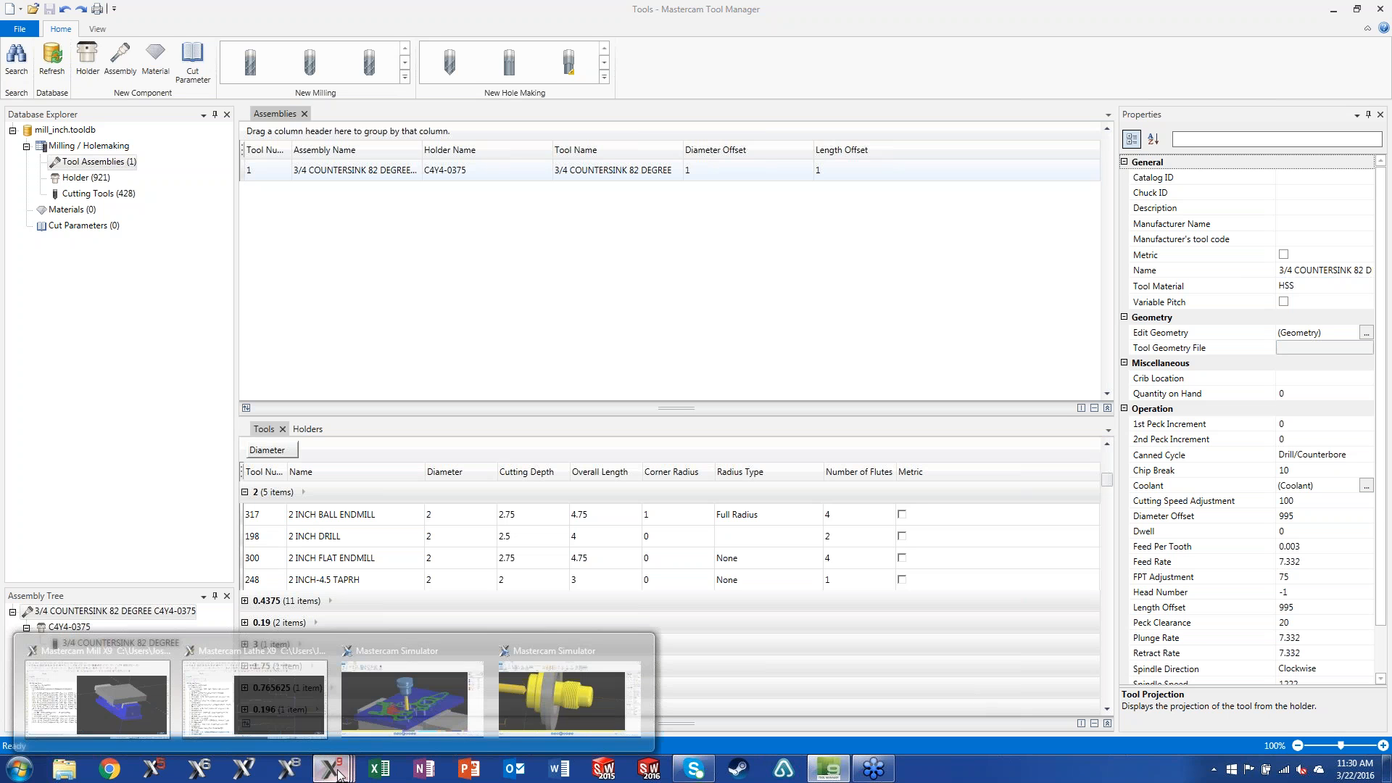
left_click(249, 703)
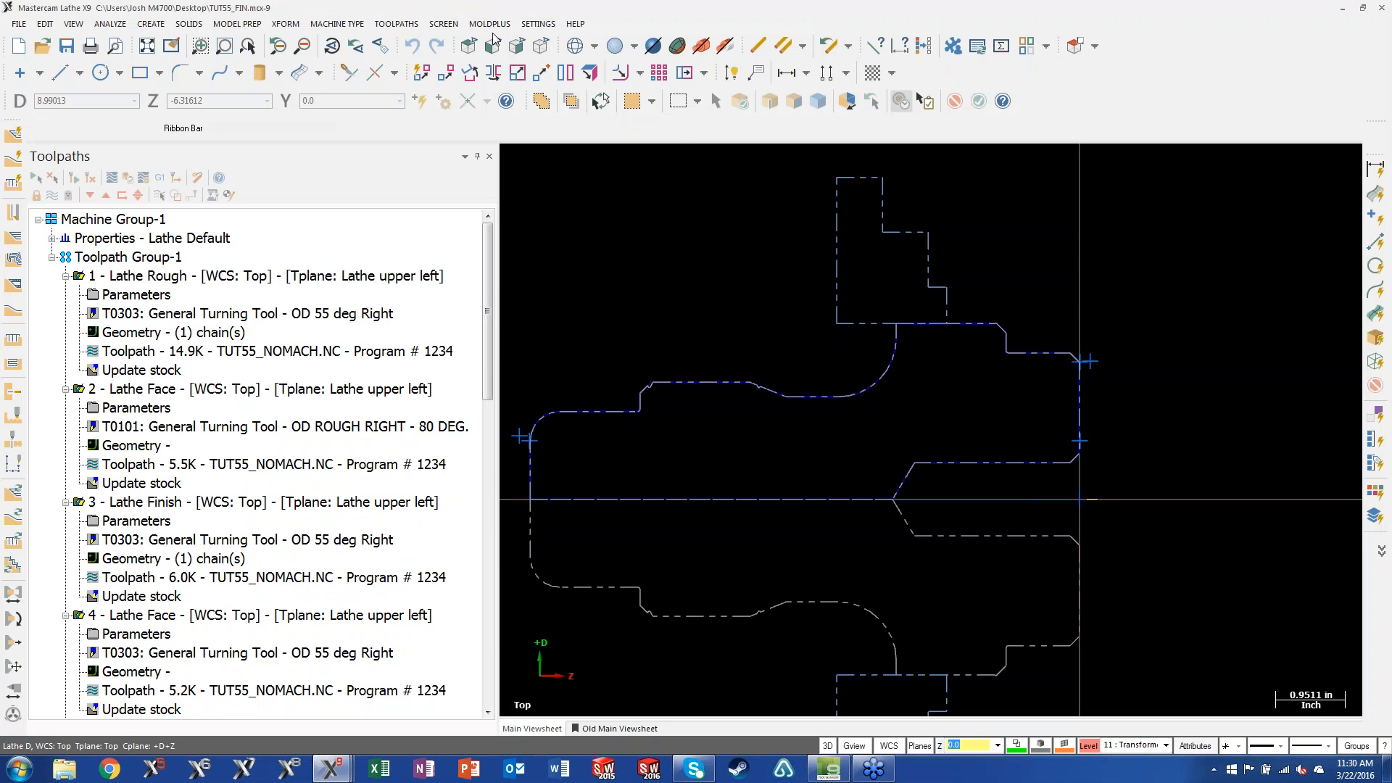
left_click(537, 25)
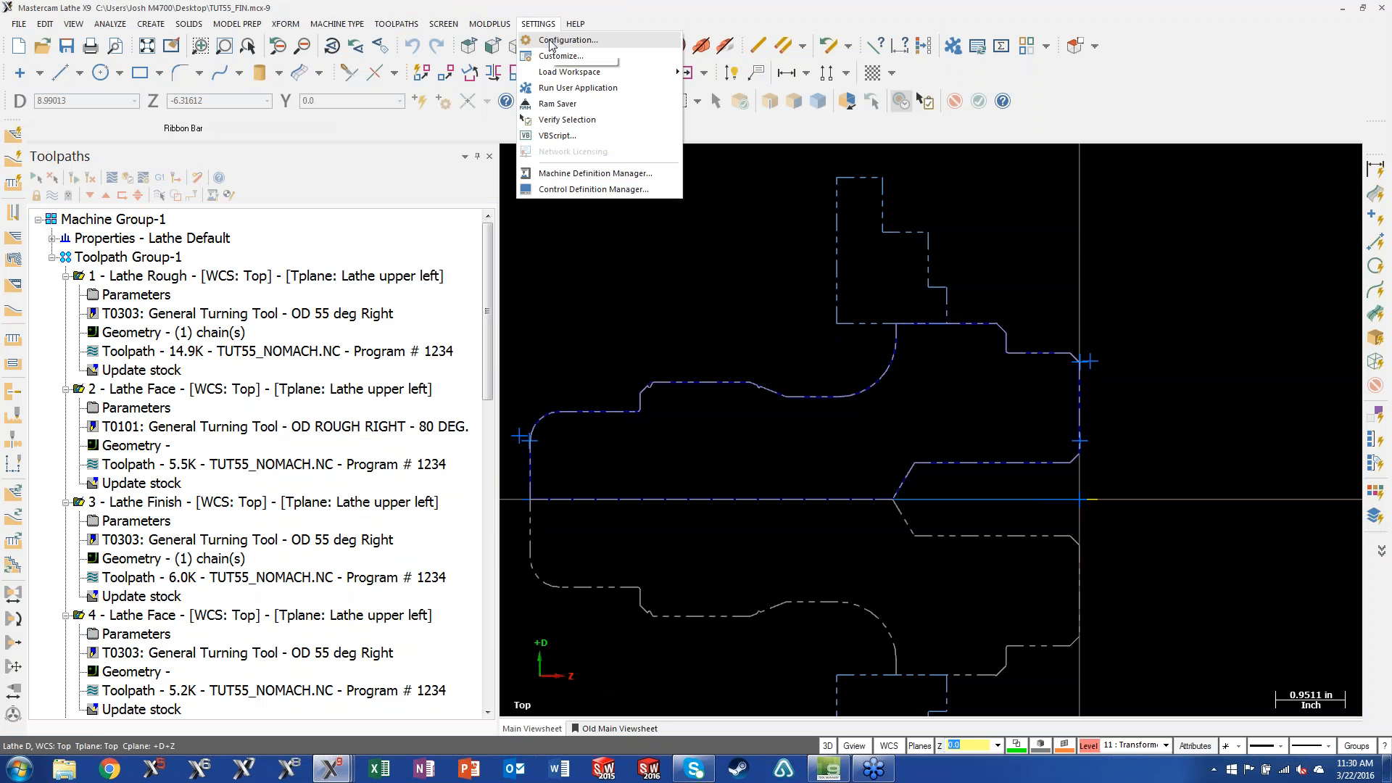
left_click(551, 41)
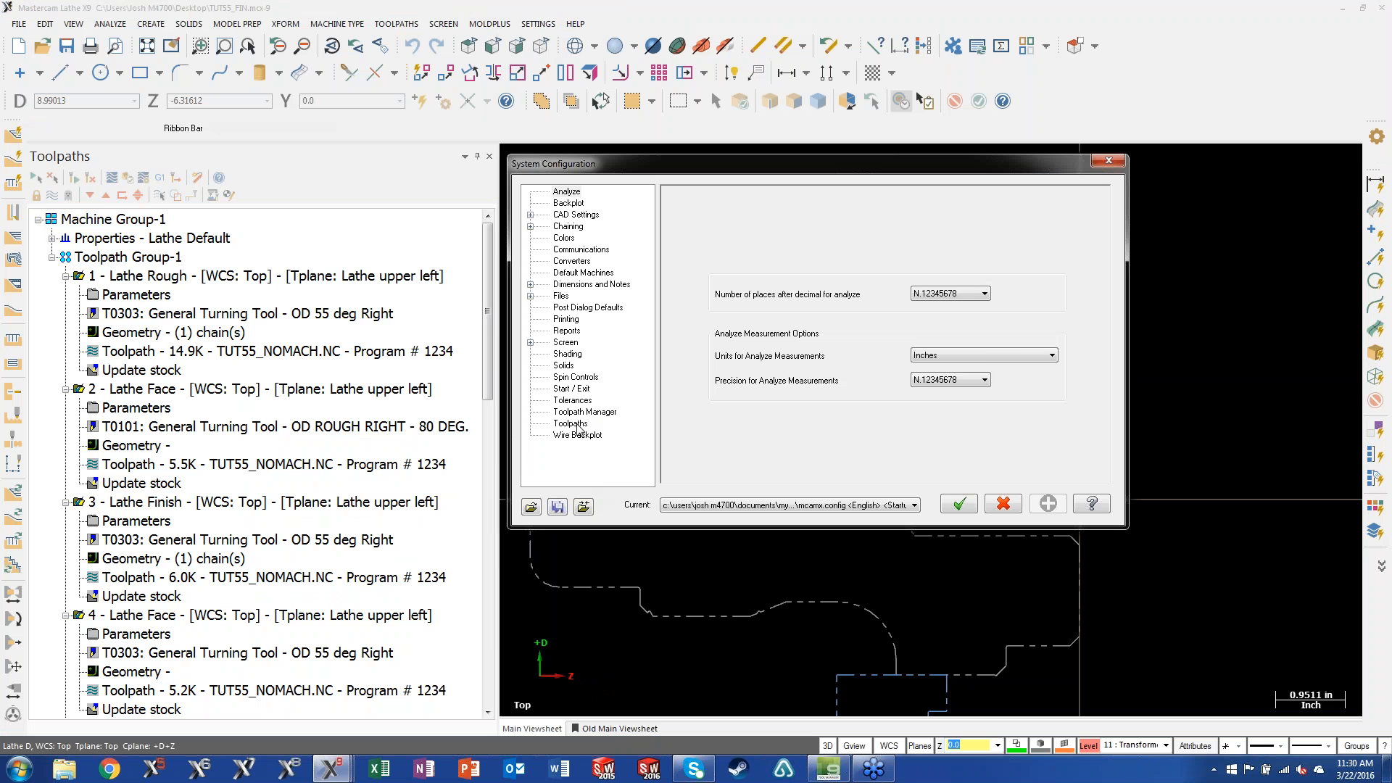
left_click(573, 425)
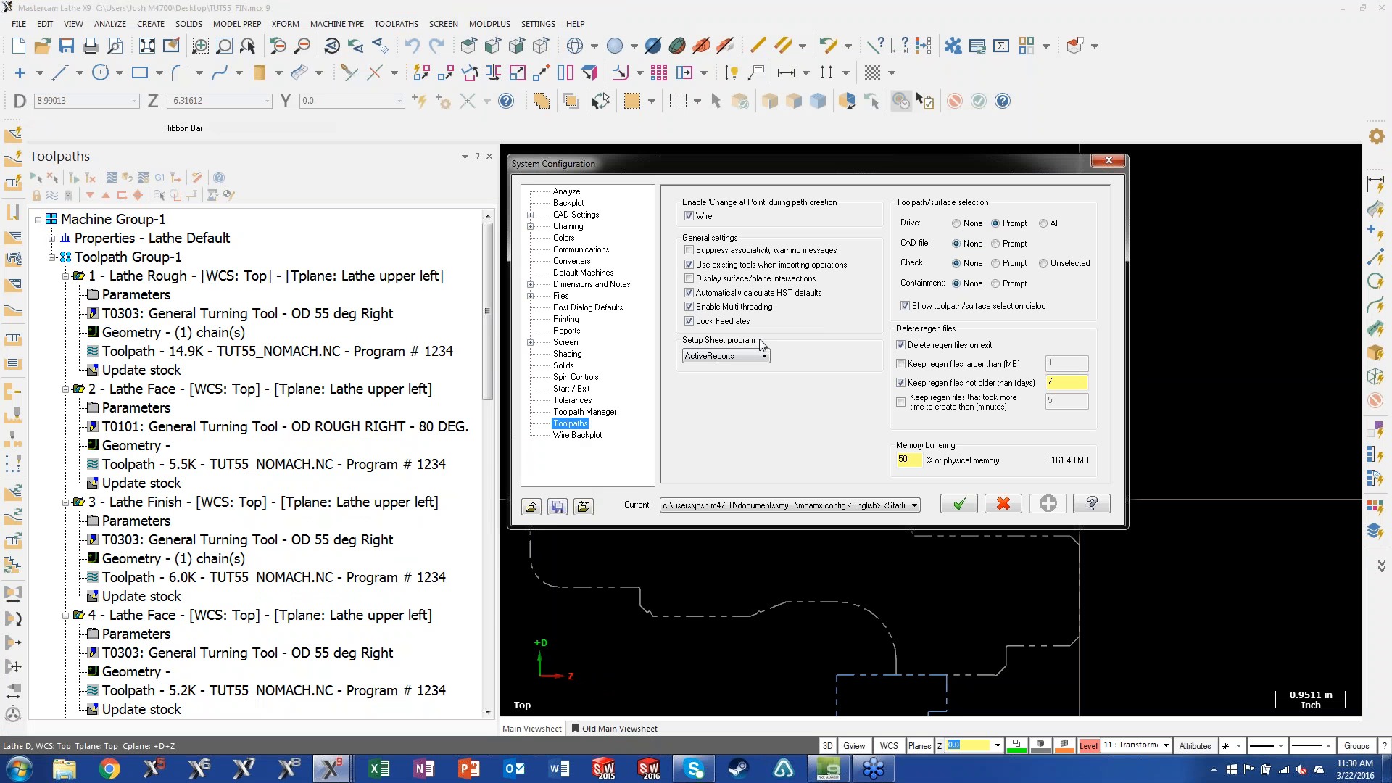
left_click(689, 321)
left_click(1108, 160)
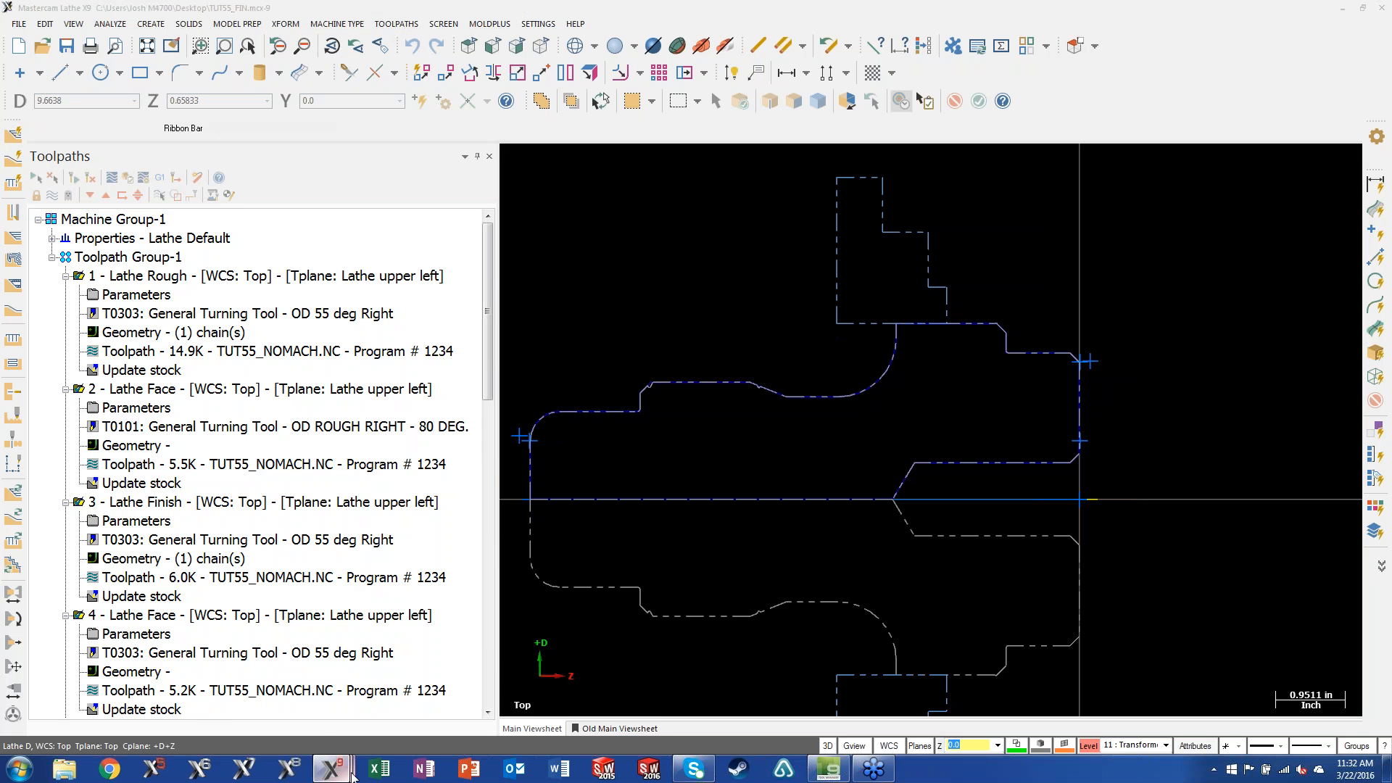
Step: Switch to Mastercam Mill X9 and convert the Mill_mm tool library to the text file mill_mm.txt from its Tool Manager
mouse_move(330, 768)
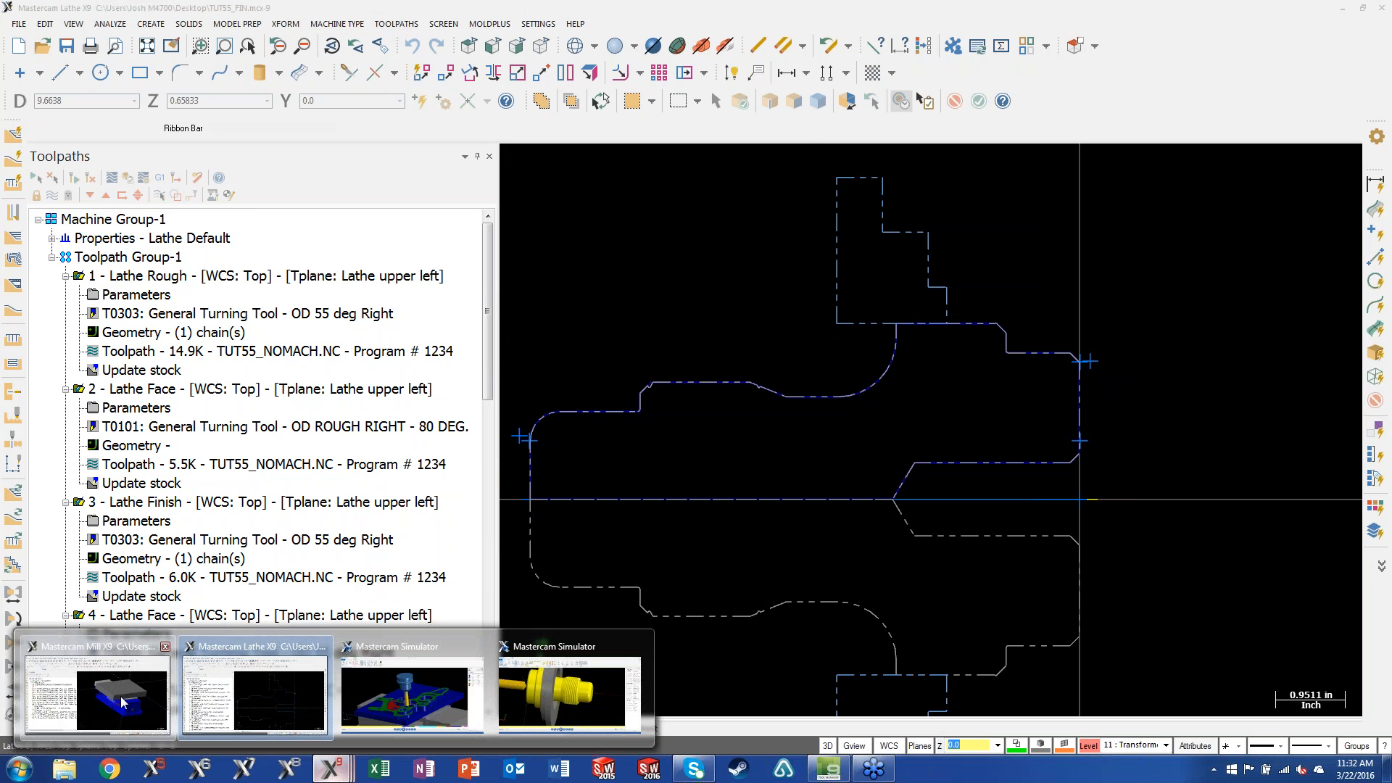
left_click(98, 693)
left_click(396, 24)
left_click(415, 422)
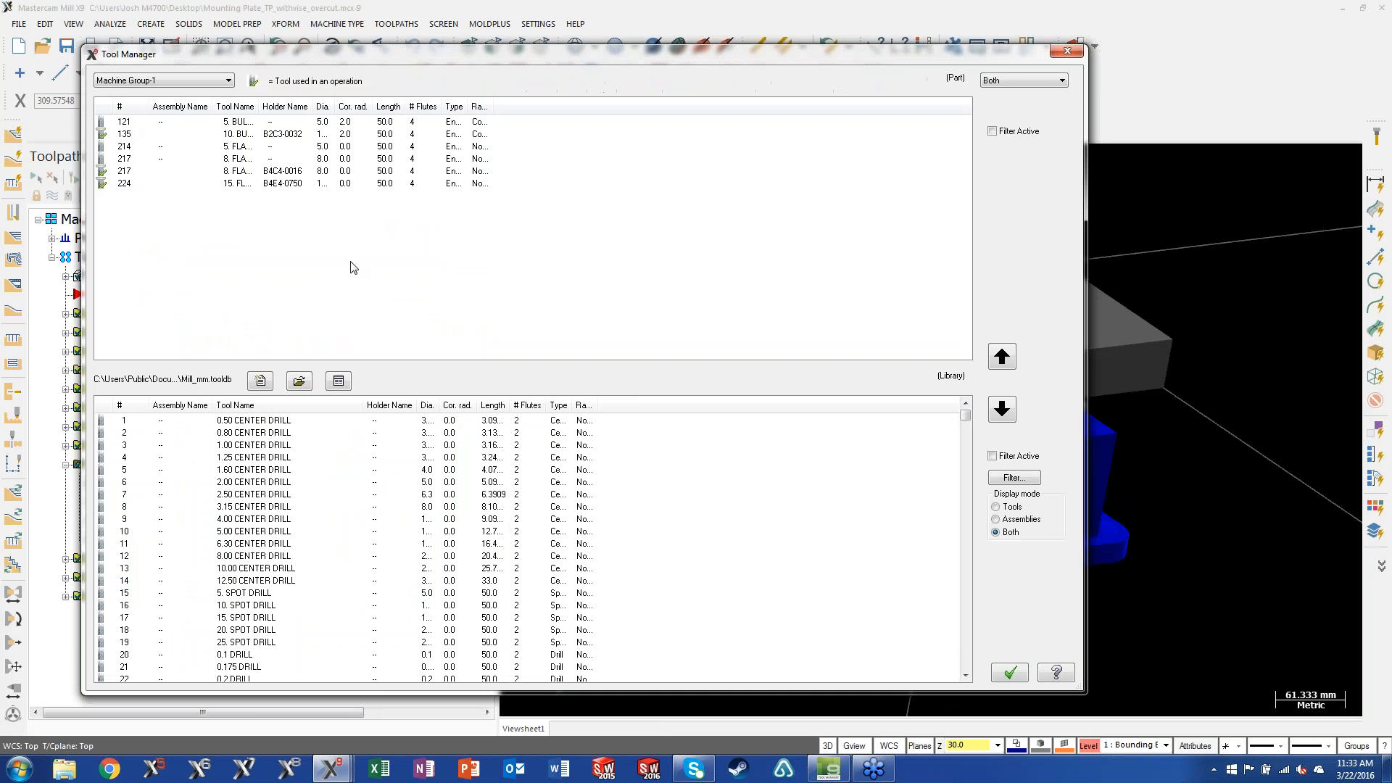
right_click(352, 253)
mouse_move(411, 475)
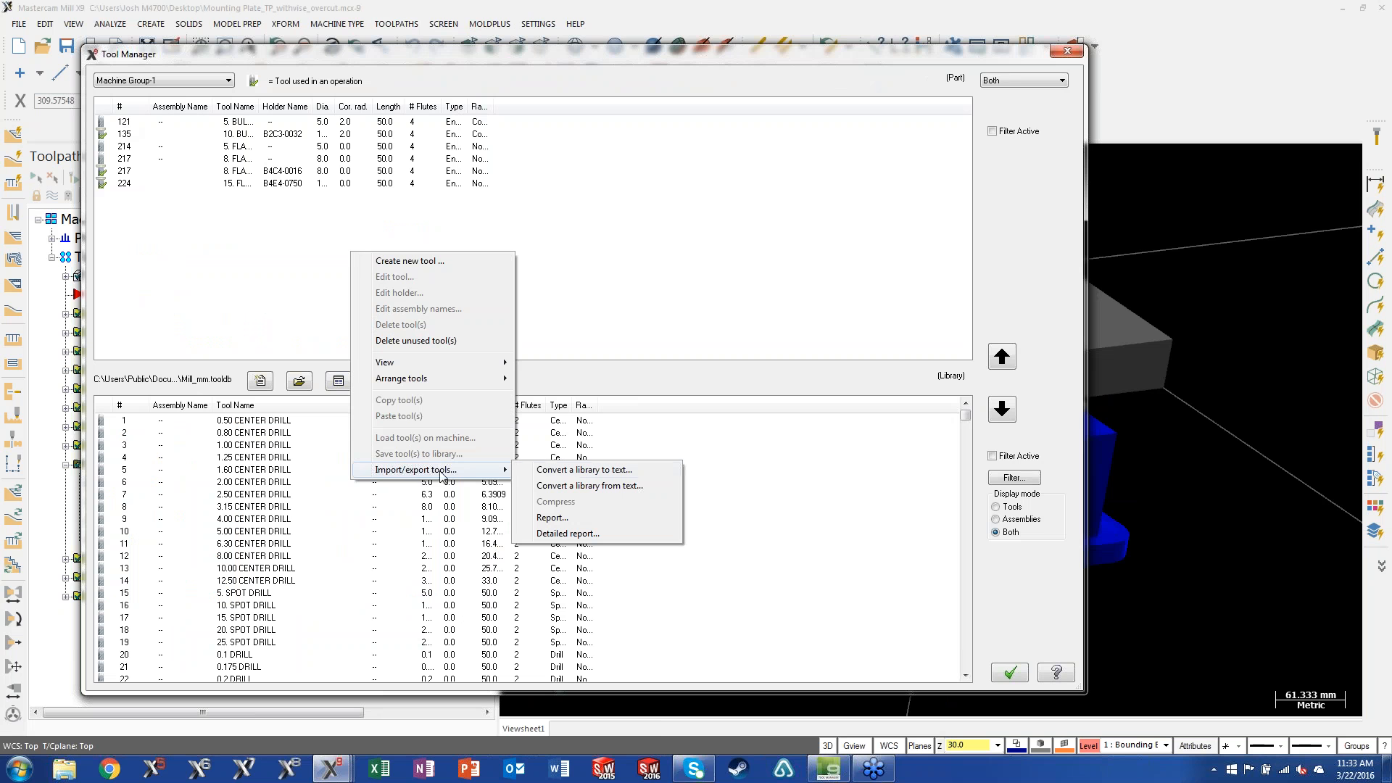
left_click(579, 469)
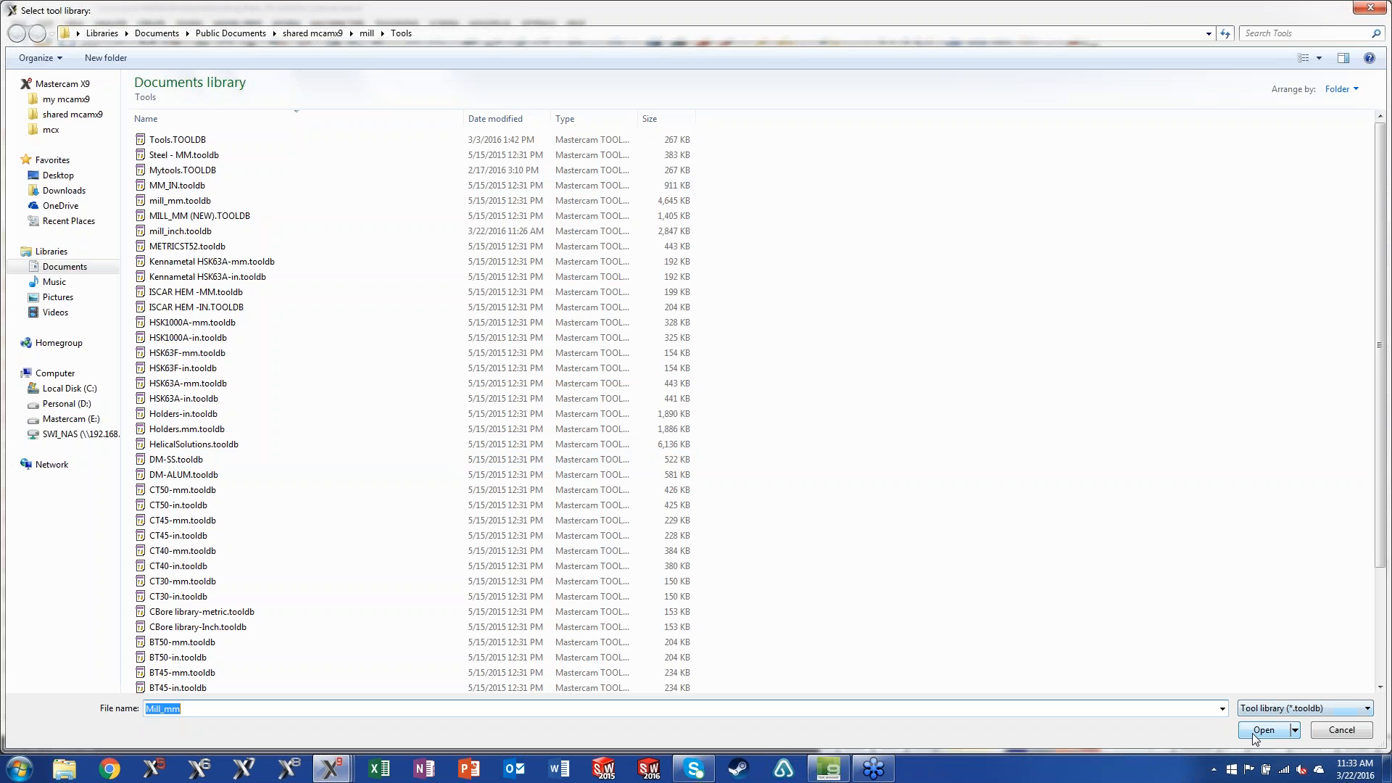
left_click(1254, 735)
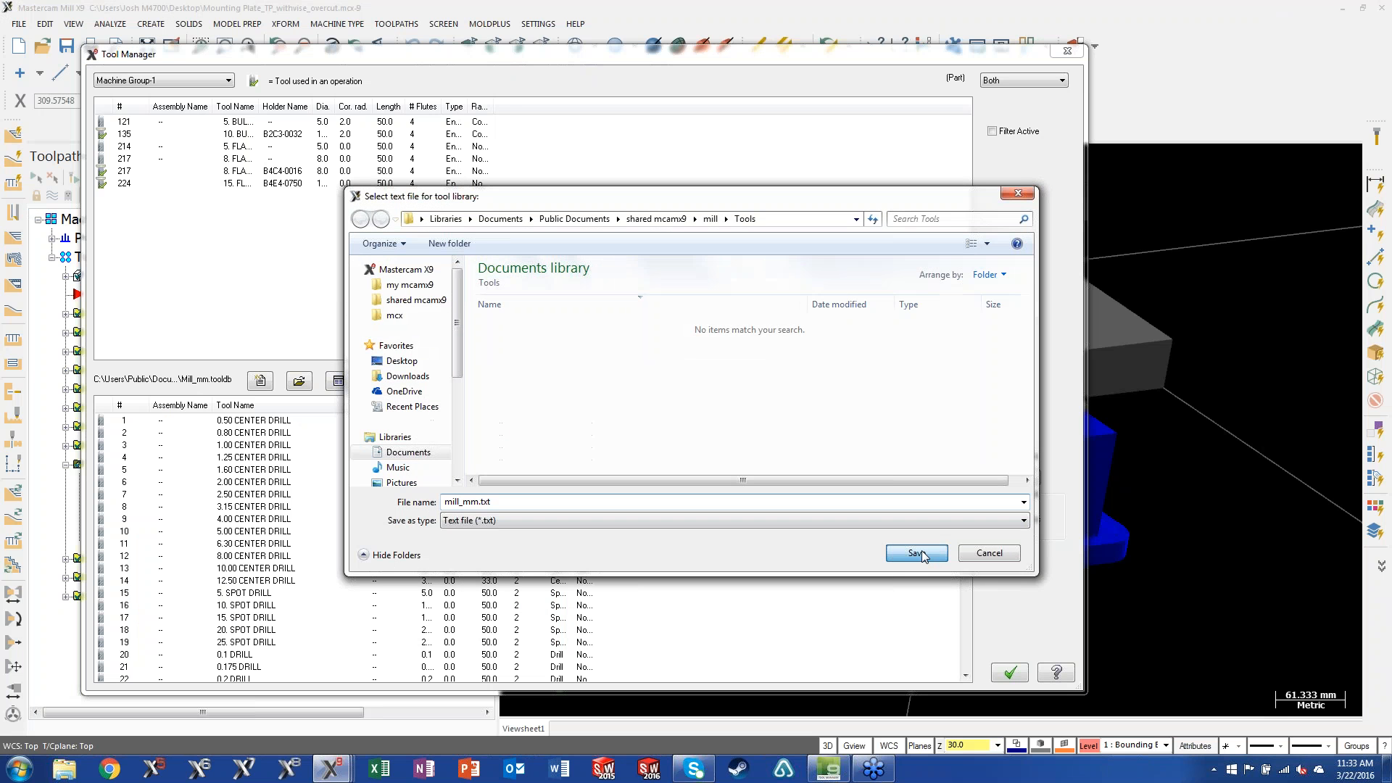
left_click(914, 553)
Step: Enlarge the exported mill_mm.txt file to review its tool definitions, and close both the file and the Tool Manager
left_click_drag(580, 239, 580, 97)
left_click_drag(815, 494, 1122, 724)
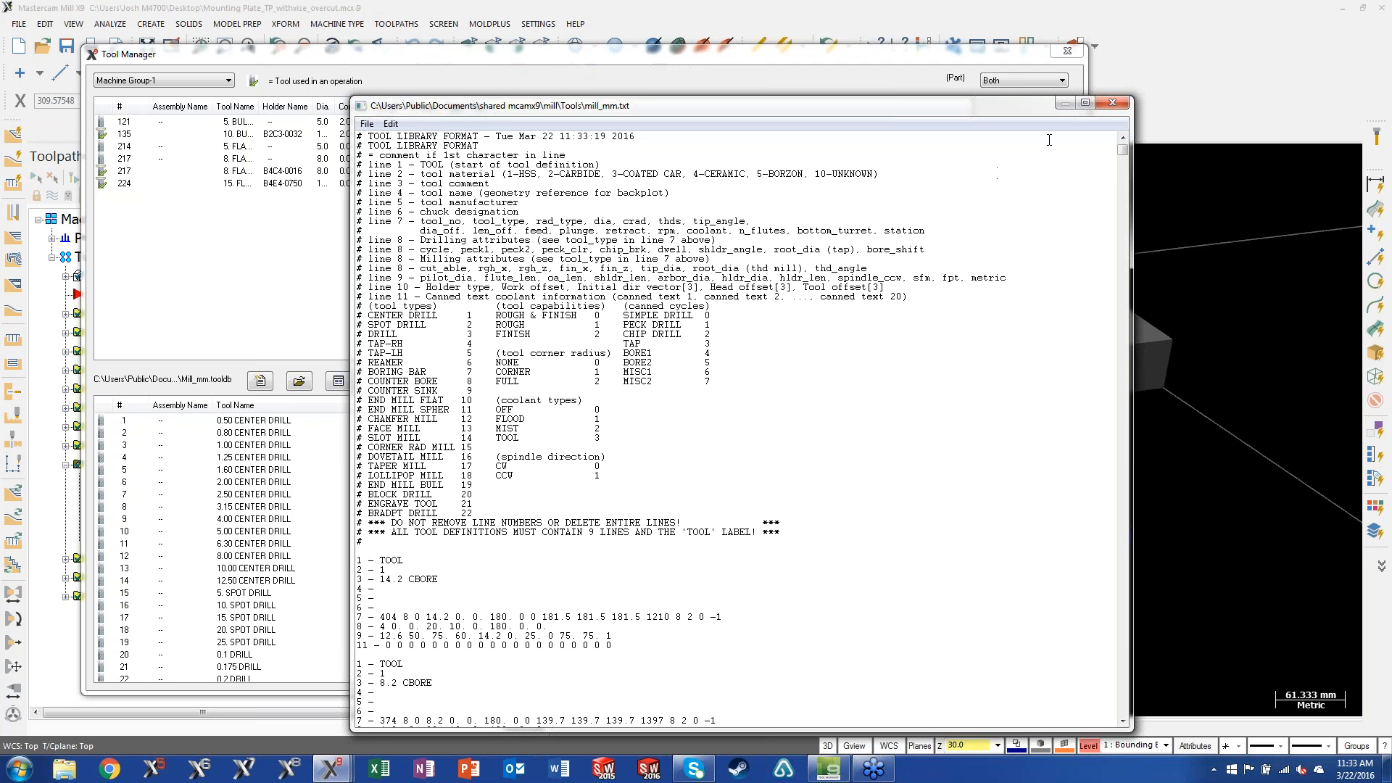
left_click(1113, 104)
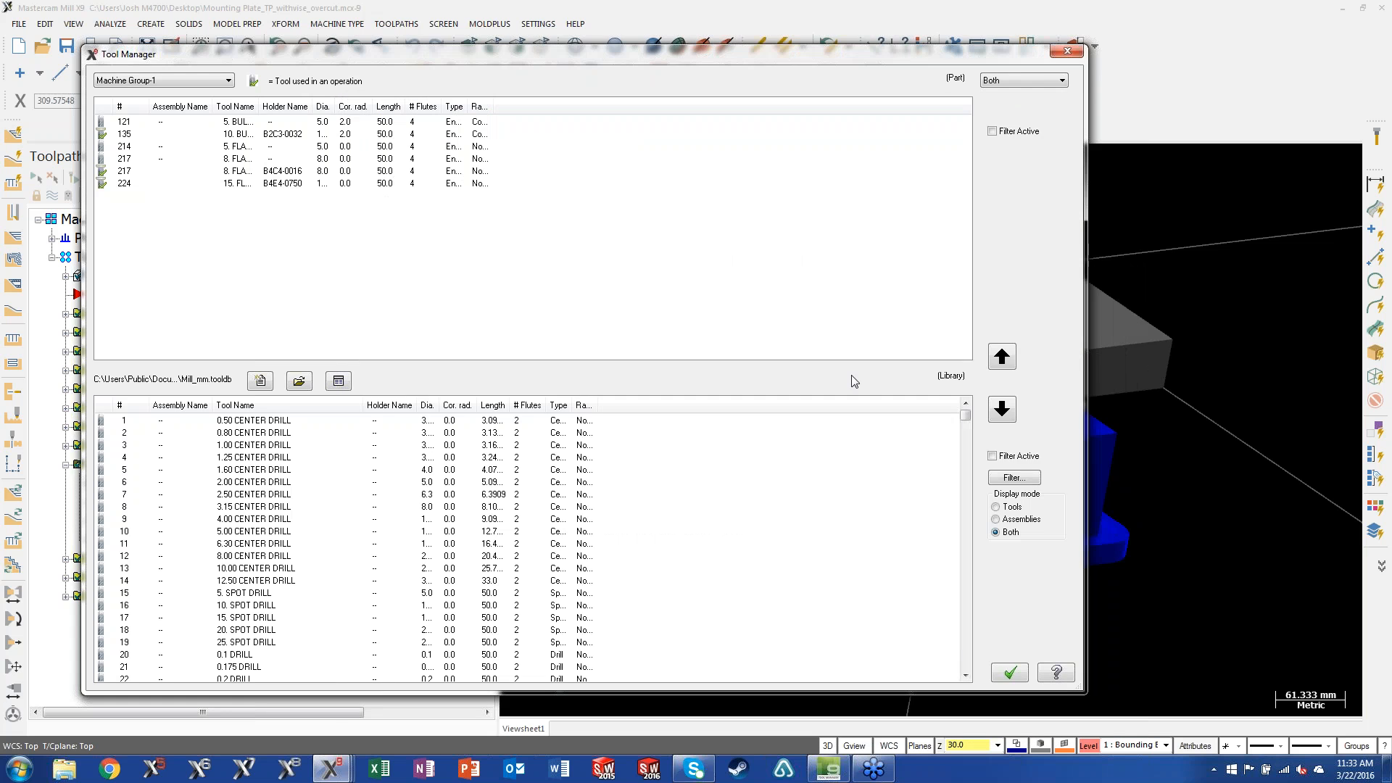
mouse_move(876, 773)
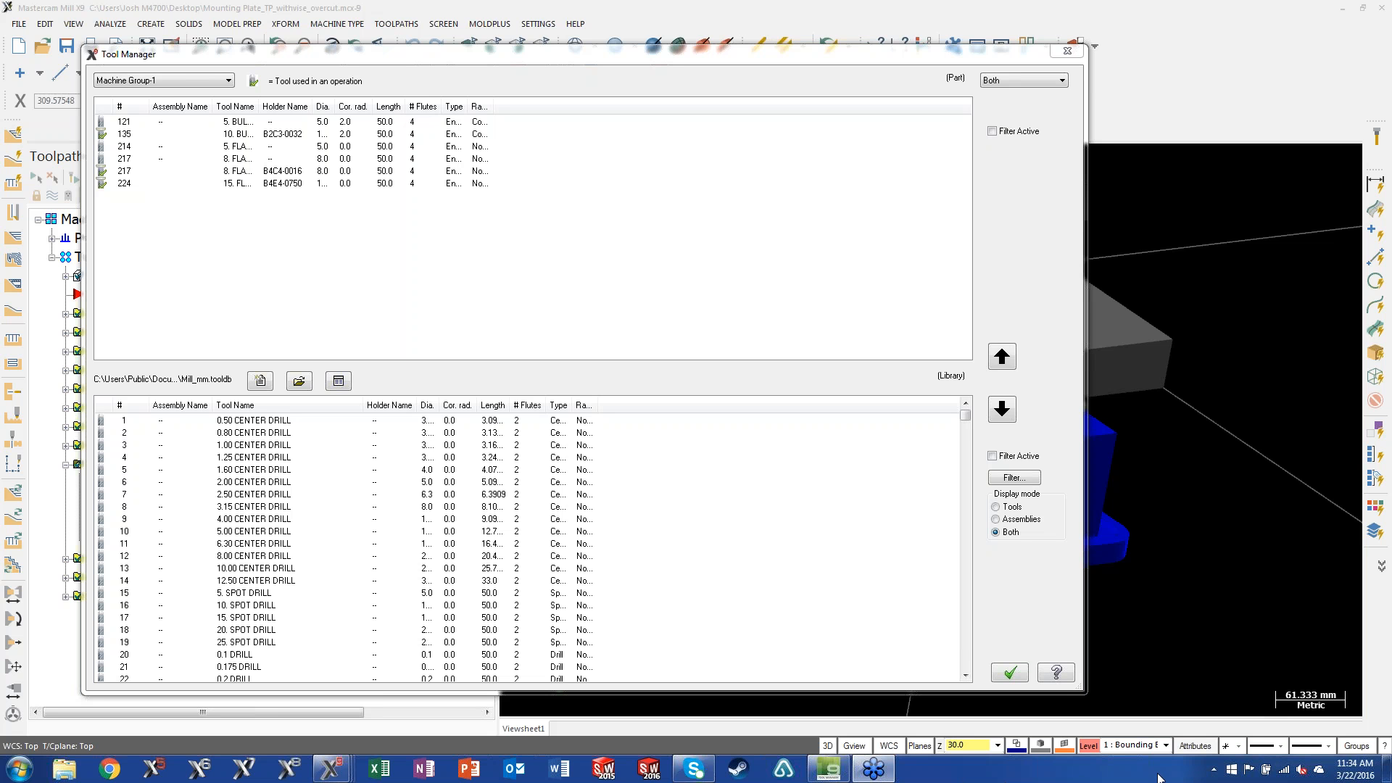
left_click(1072, 53)
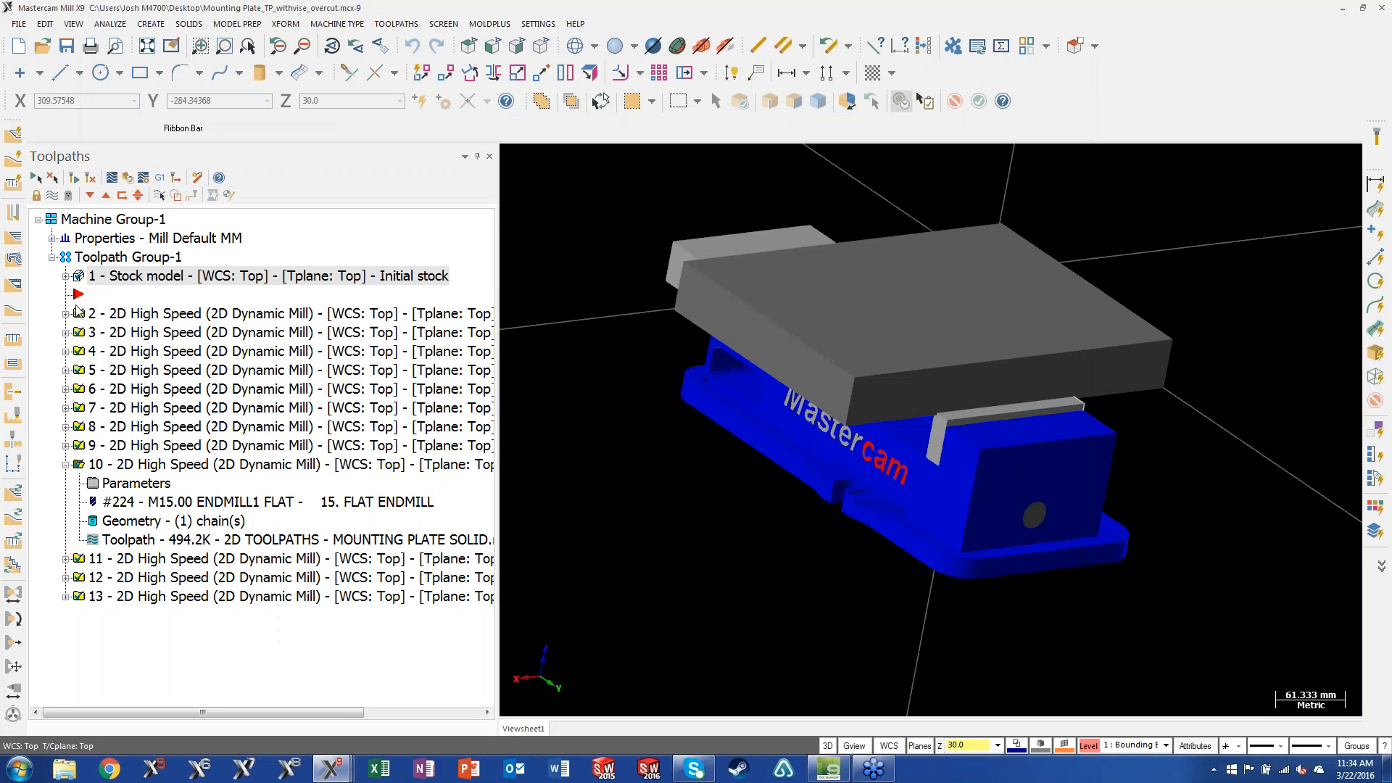
Step: Set the diameter of tool 224 to 10 mm in Dynamic Mill operation 2, updating the assembly and all operations that use it
left_click(66, 314)
left_click(109, 334)
left_click(337, 262)
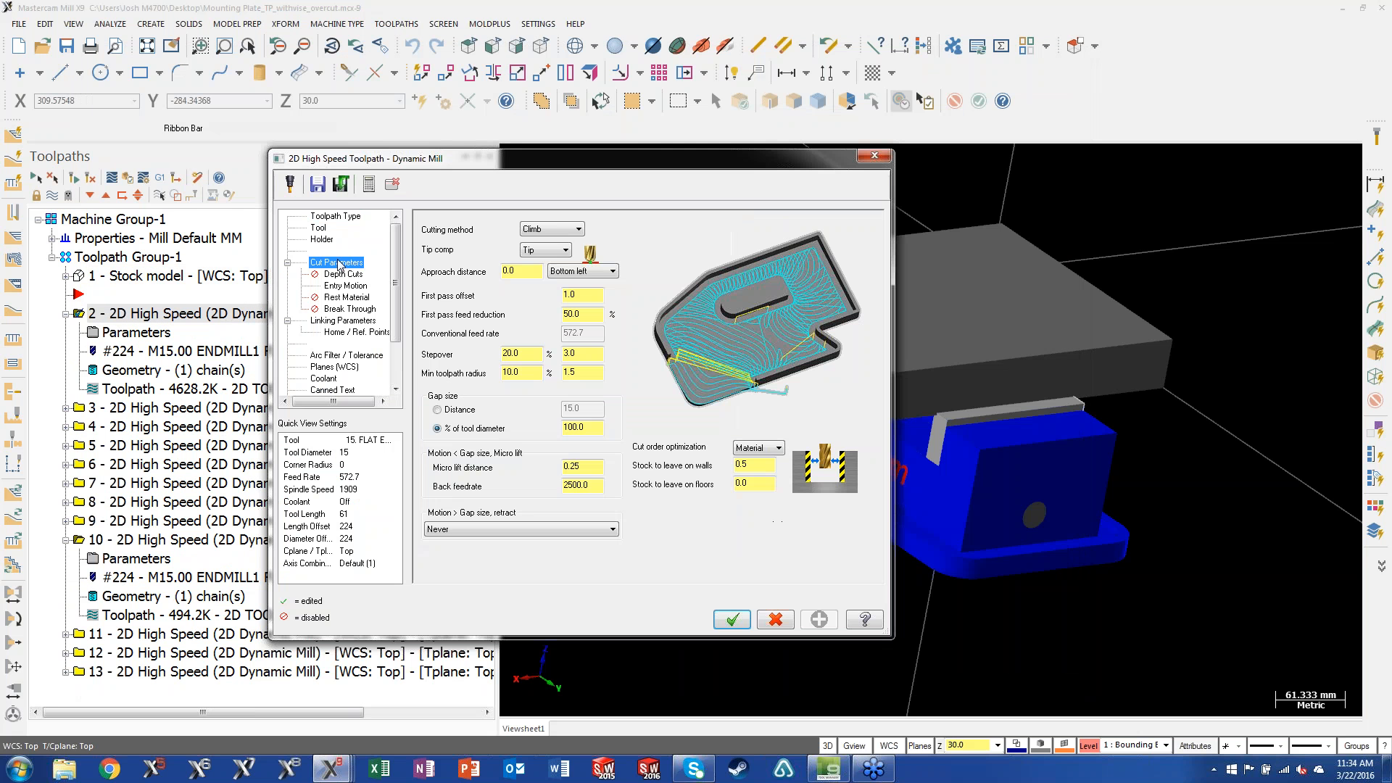
left_click(323, 228)
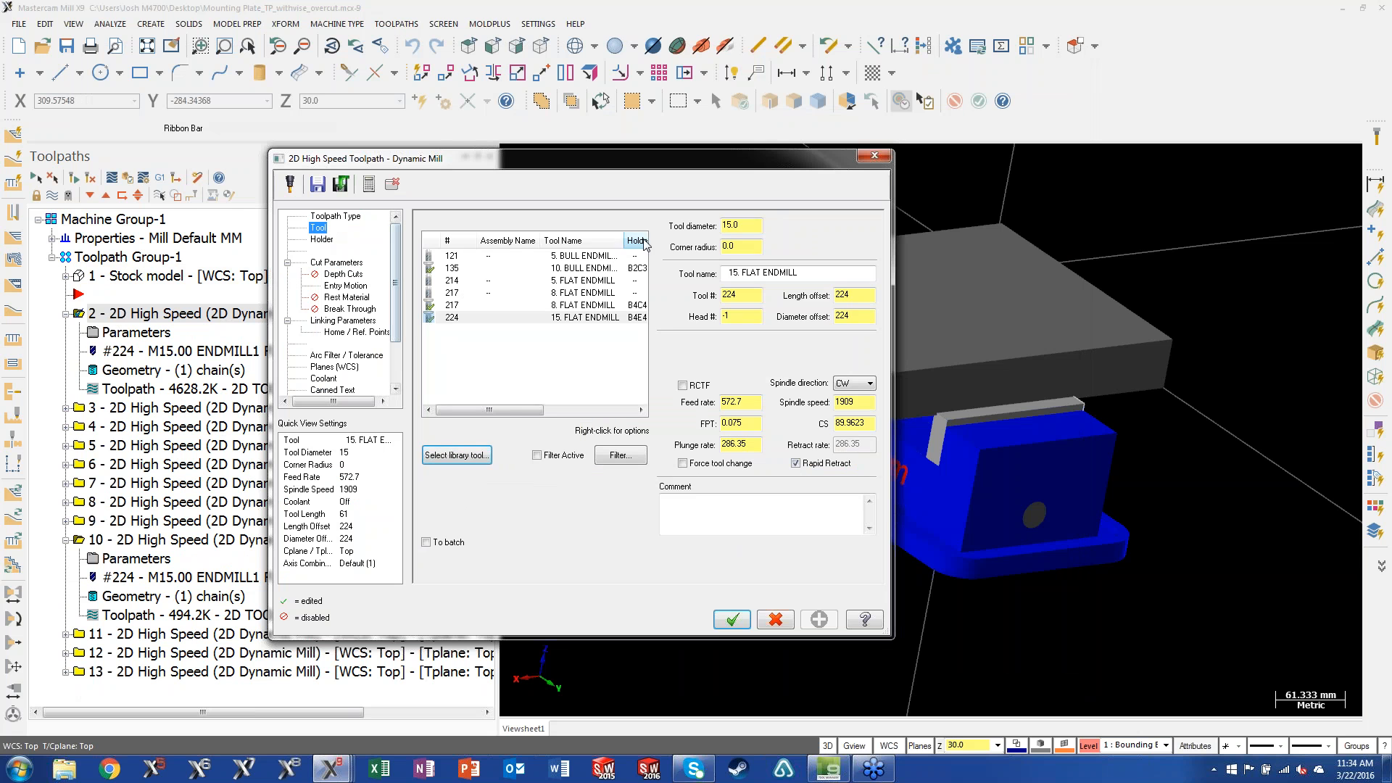
double_click(747, 230)
type("10")
key("Return")
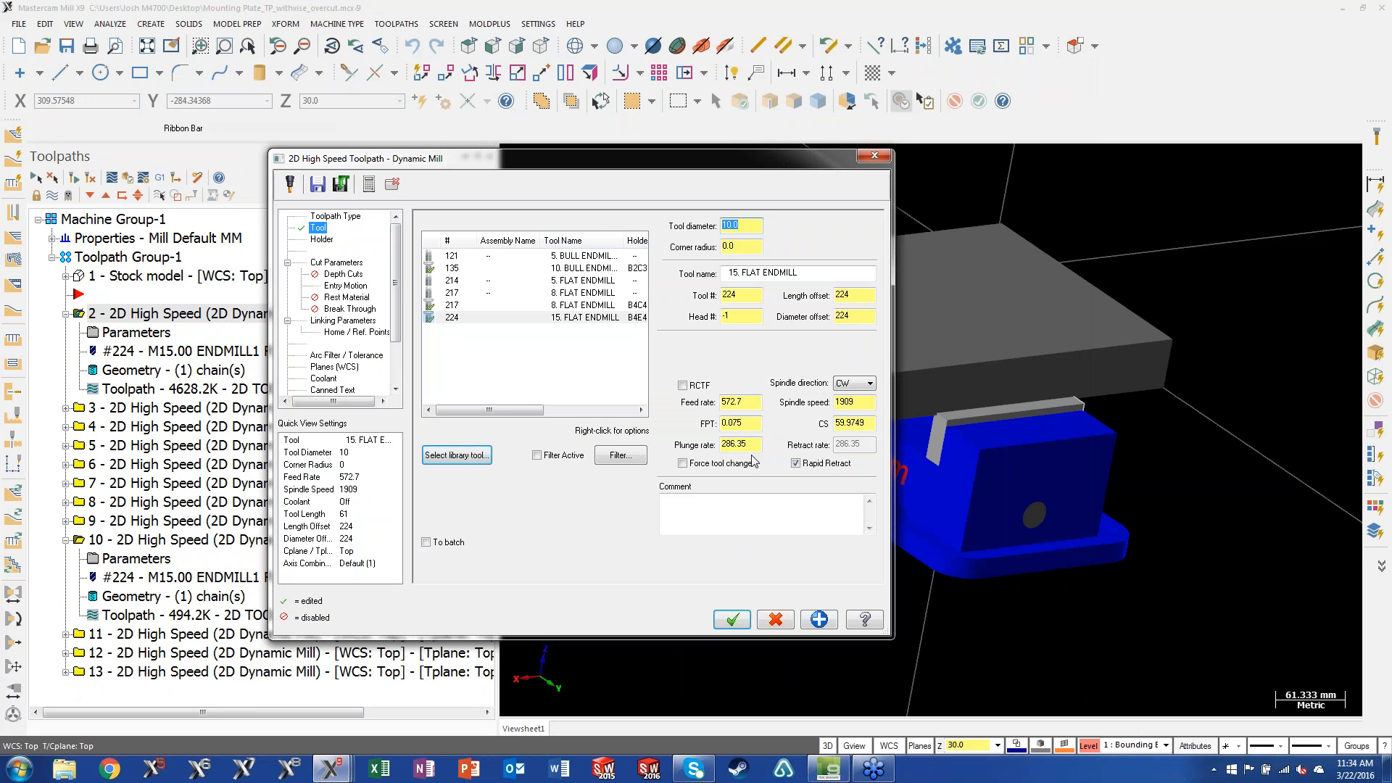
left_click(739, 618)
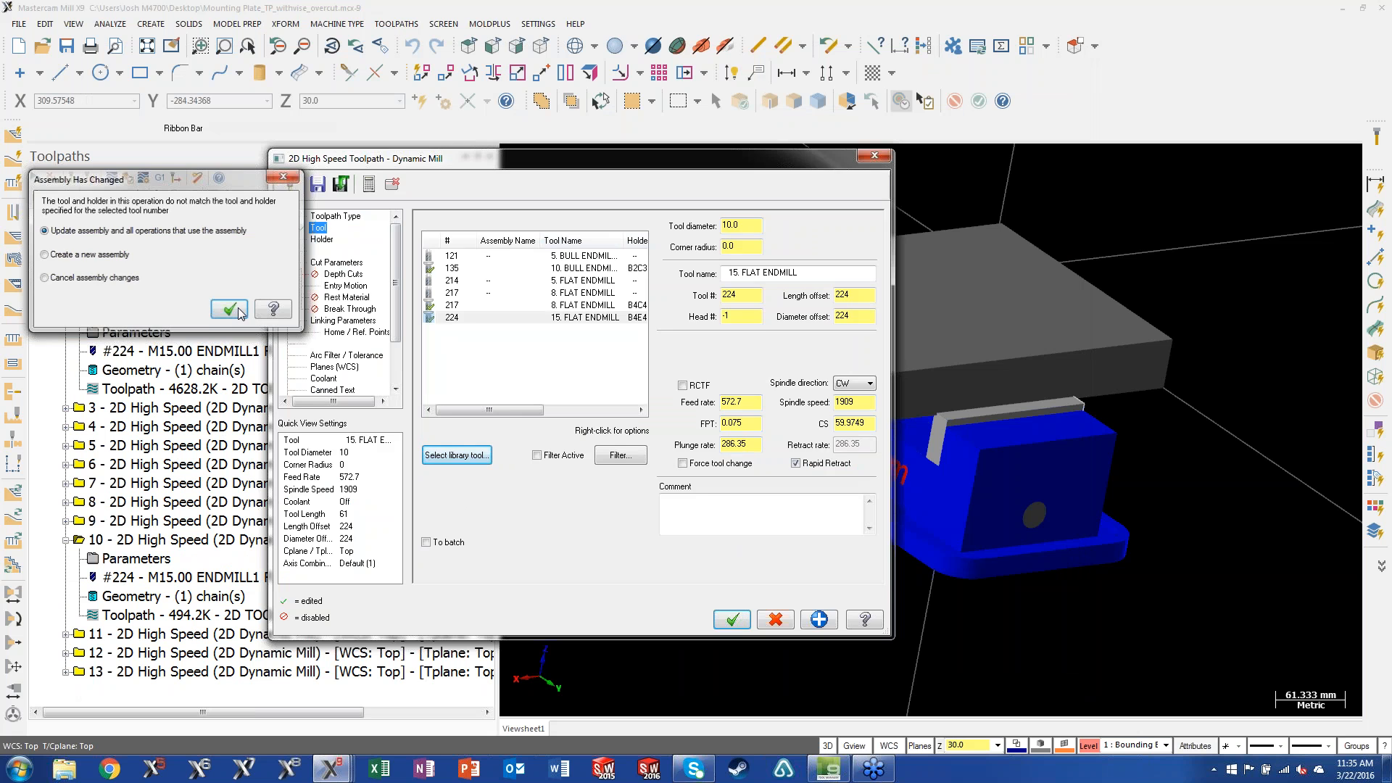
left_click(240, 311)
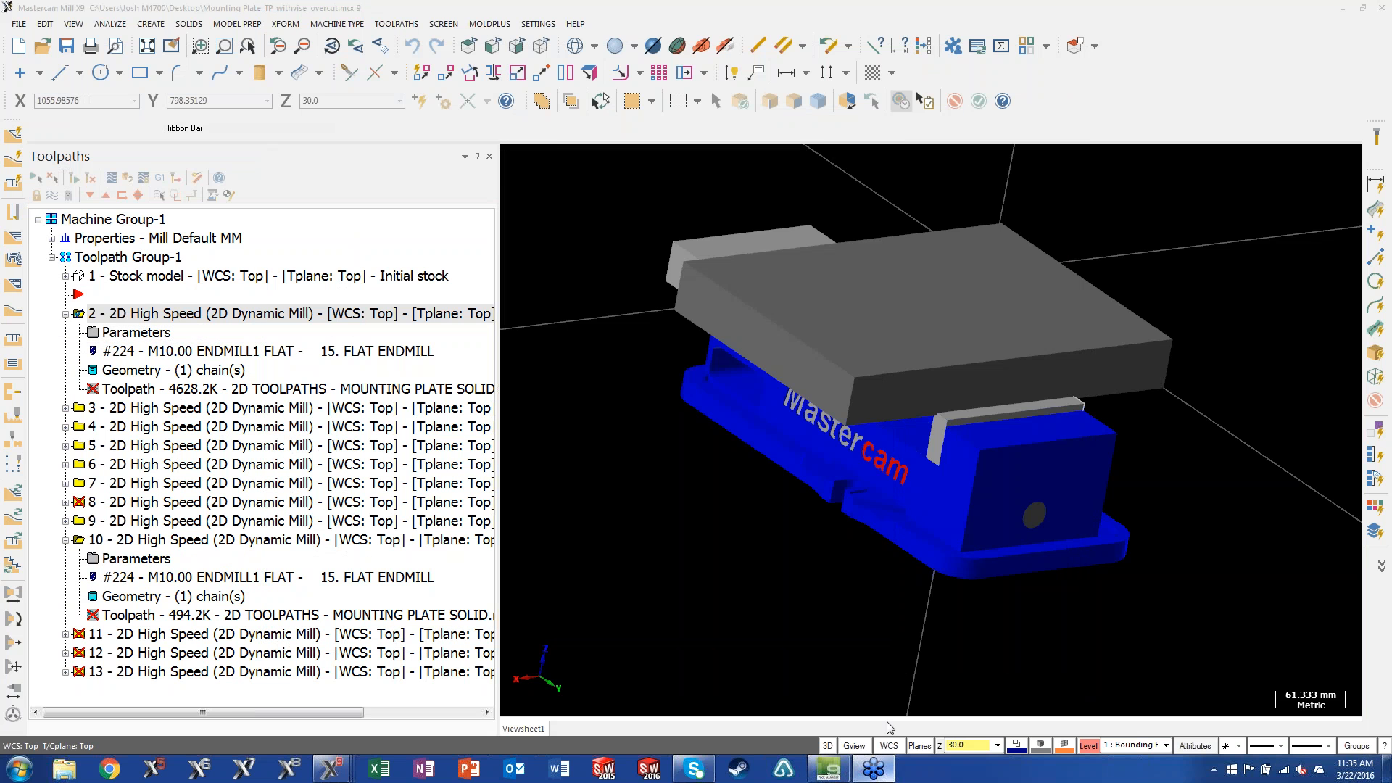